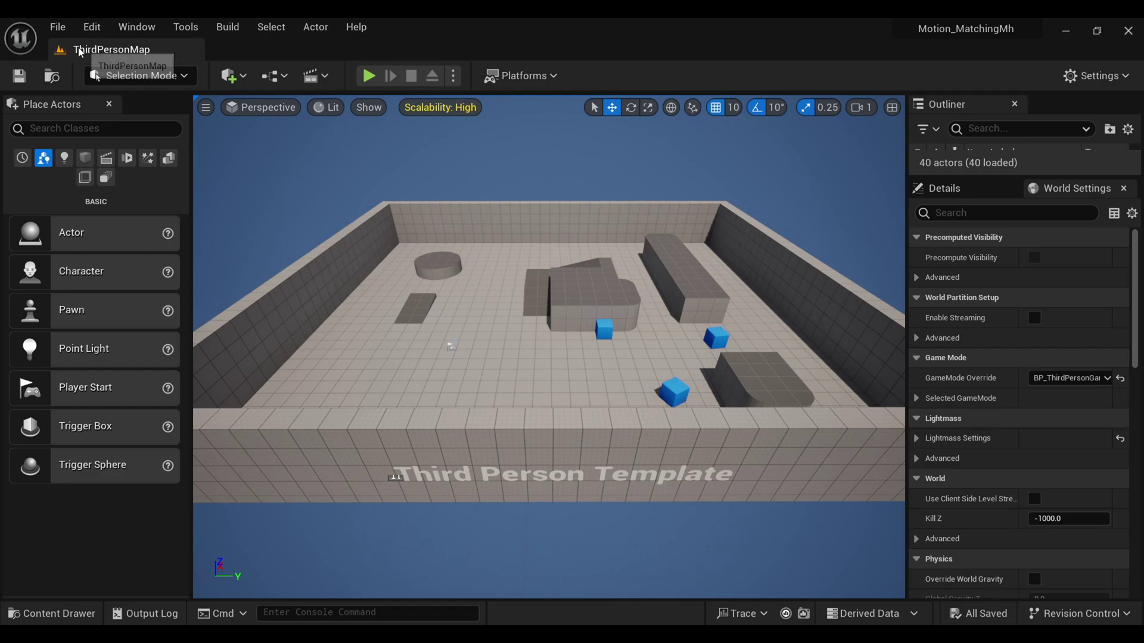
# Step: Enable the experimental Pose Search plugin from Edit > Plugins
pyautogui.click(99, 28)
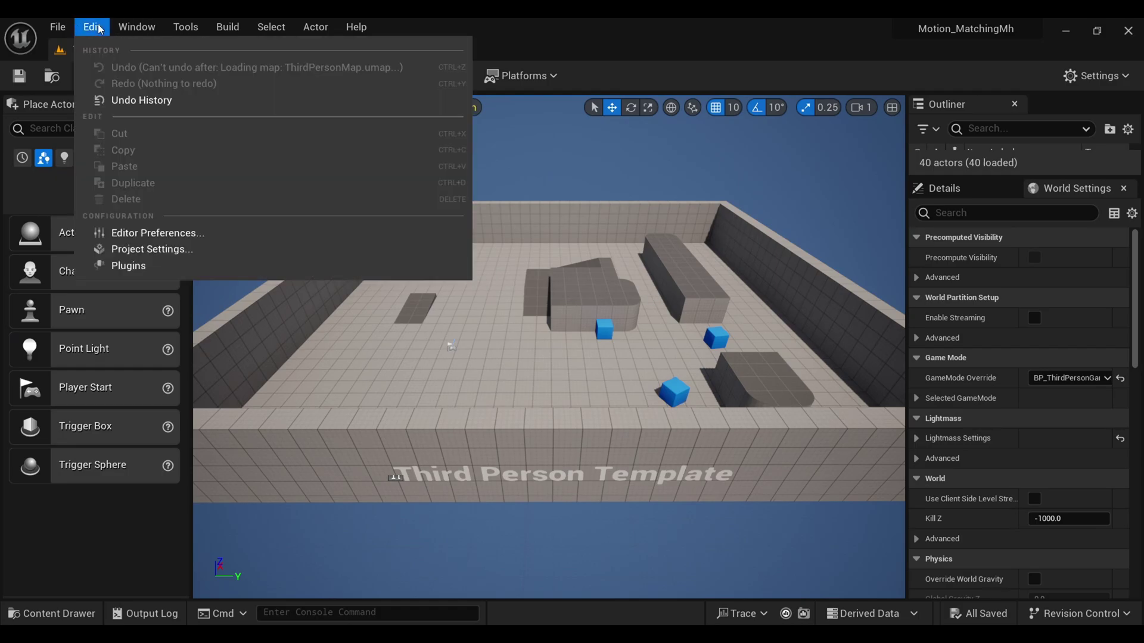
pyautogui.click(118, 265)
pyautogui.write('pose')
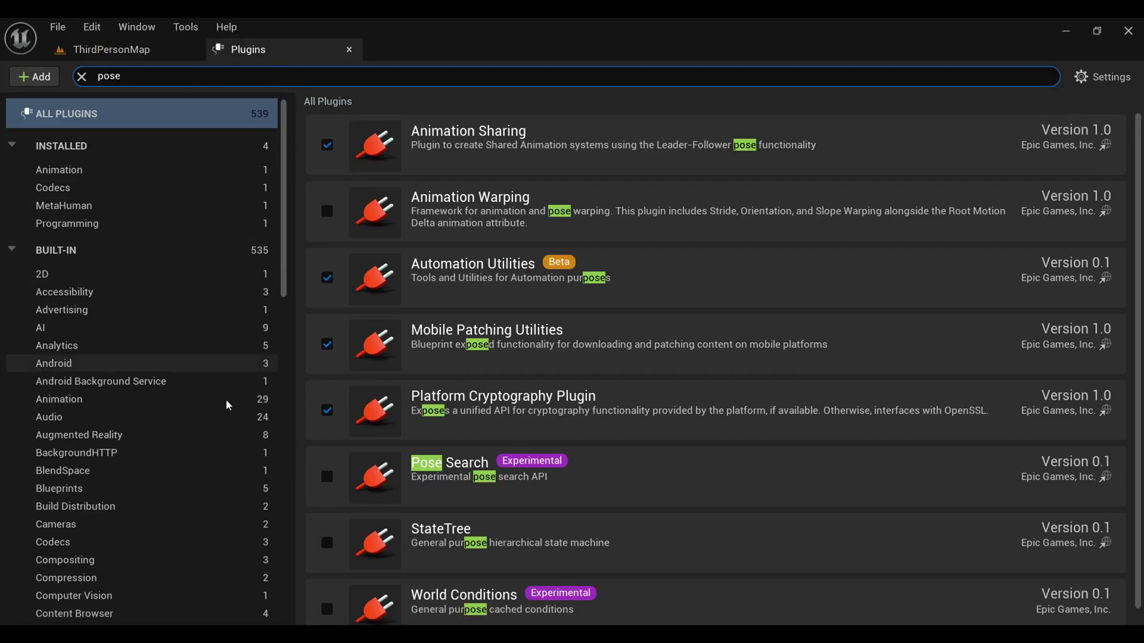
pyautogui.click(326, 477)
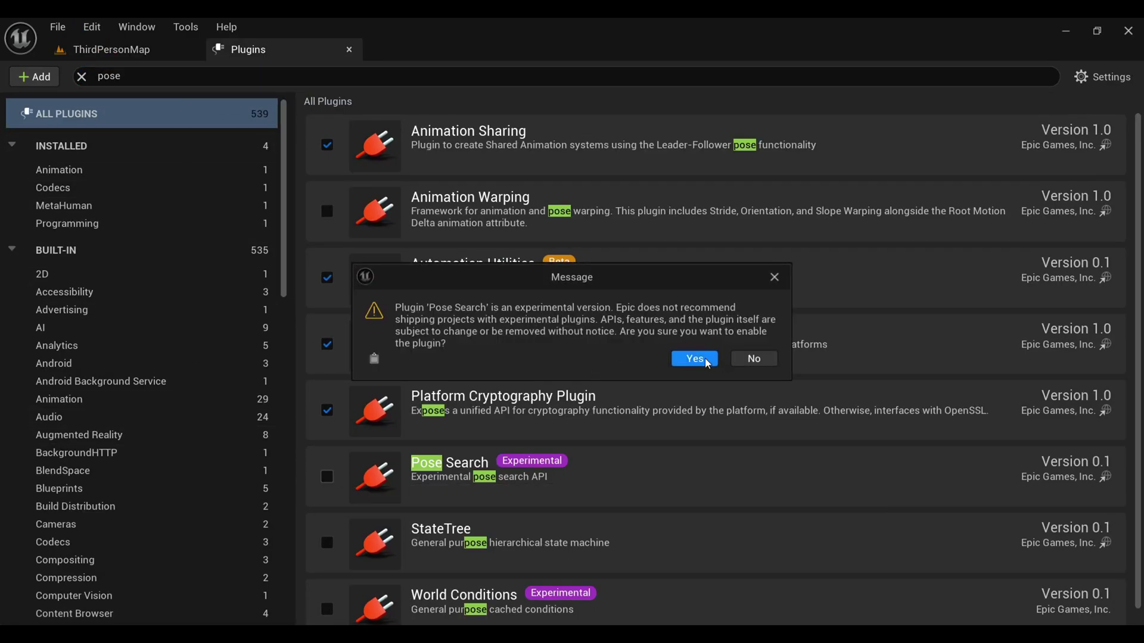
pyautogui.click(694, 359)
# Step: Enable the experimental Motion Trajectory plugin as well, then restart the editor
pyautogui.click(298, 76)
pyautogui.hotkey('ctrl', 'a')
pyautogui.press('BackSpace')
pyautogui.write('traj')
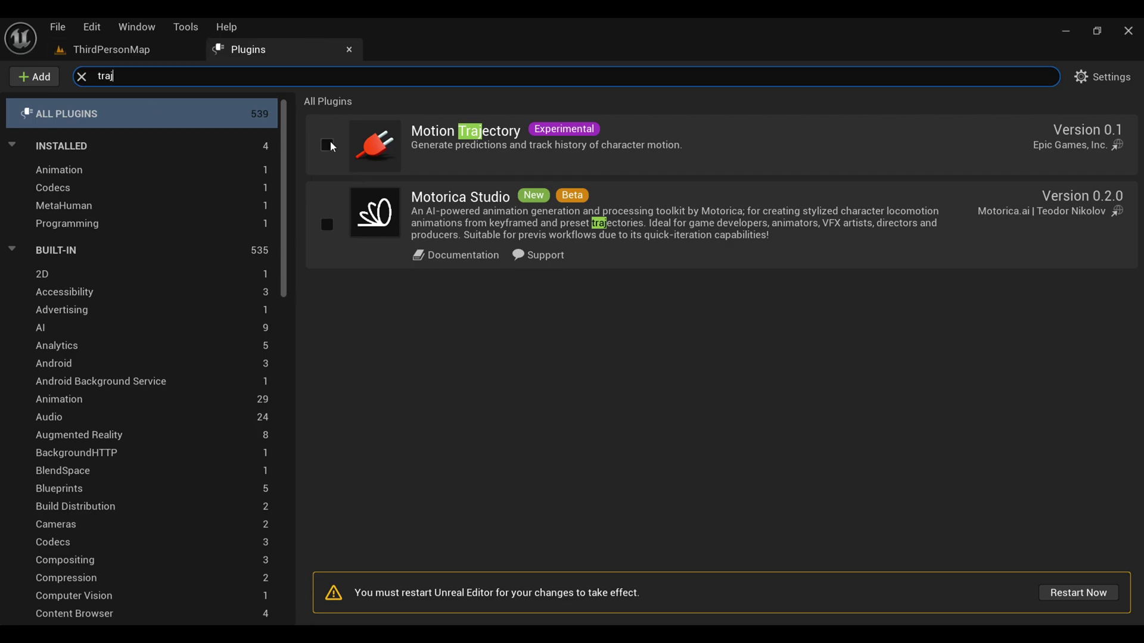
pyautogui.click(327, 146)
pyautogui.click(689, 358)
pyautogui.click(1077, 592)
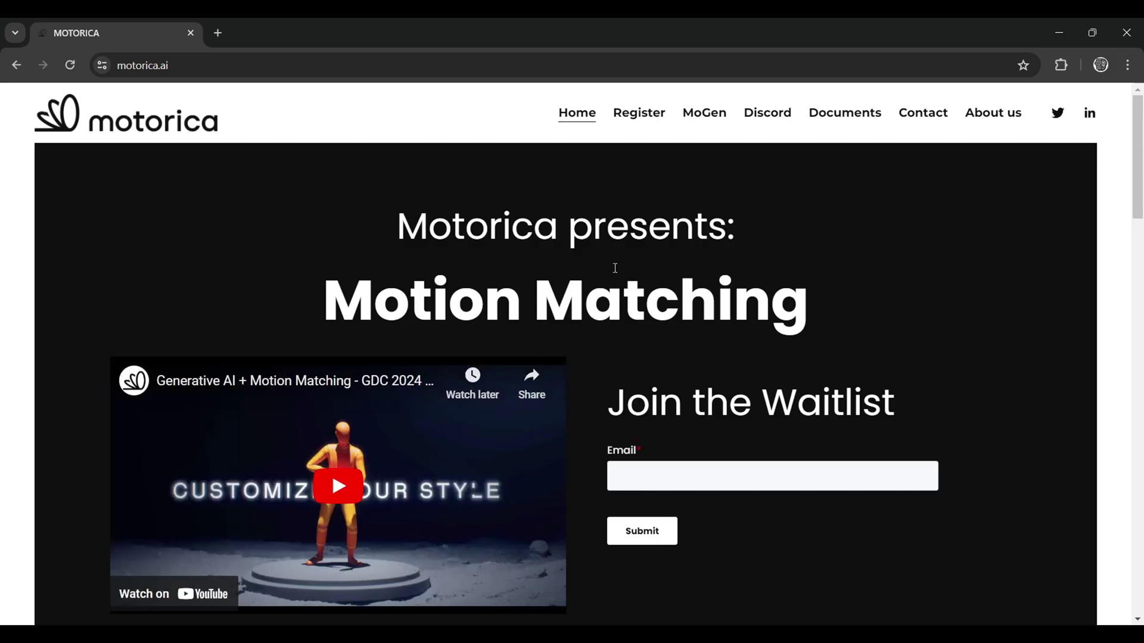
# Step: Reach the Downloads page via MoGen > Documents > MoStudios - Unreal Engine Plugin, then select the MotoricaStudio zip
pyautogui.scroll(-3, 613, 265)
pyautogui.scroll(3, 649, 274)
pyautogui.click(704, 112)
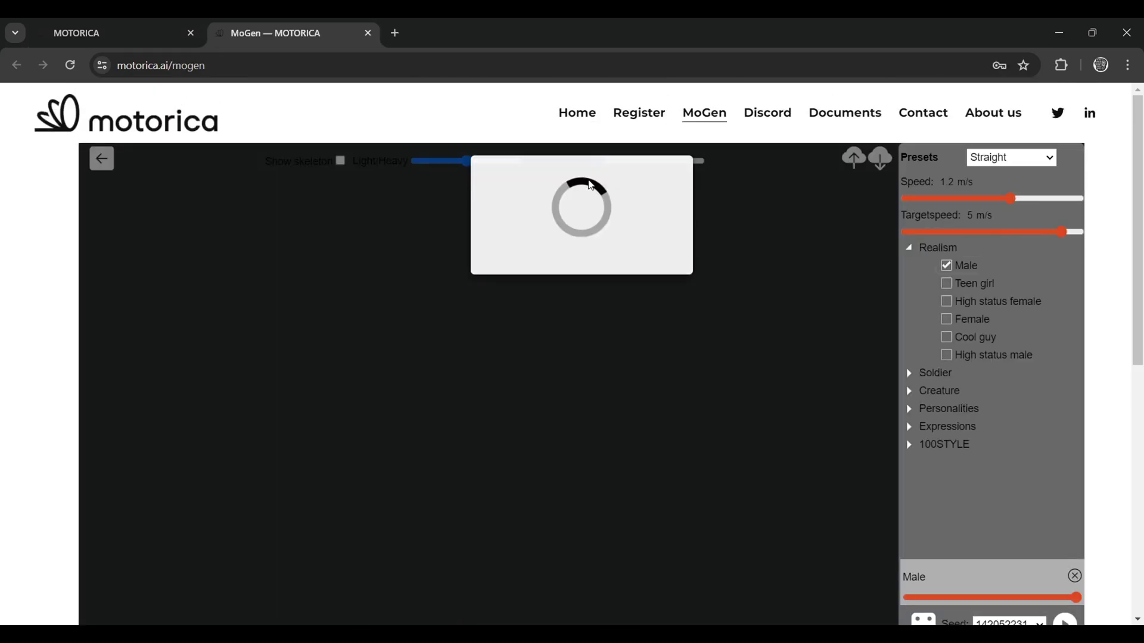
pyautogui.moveTo(819, 119)
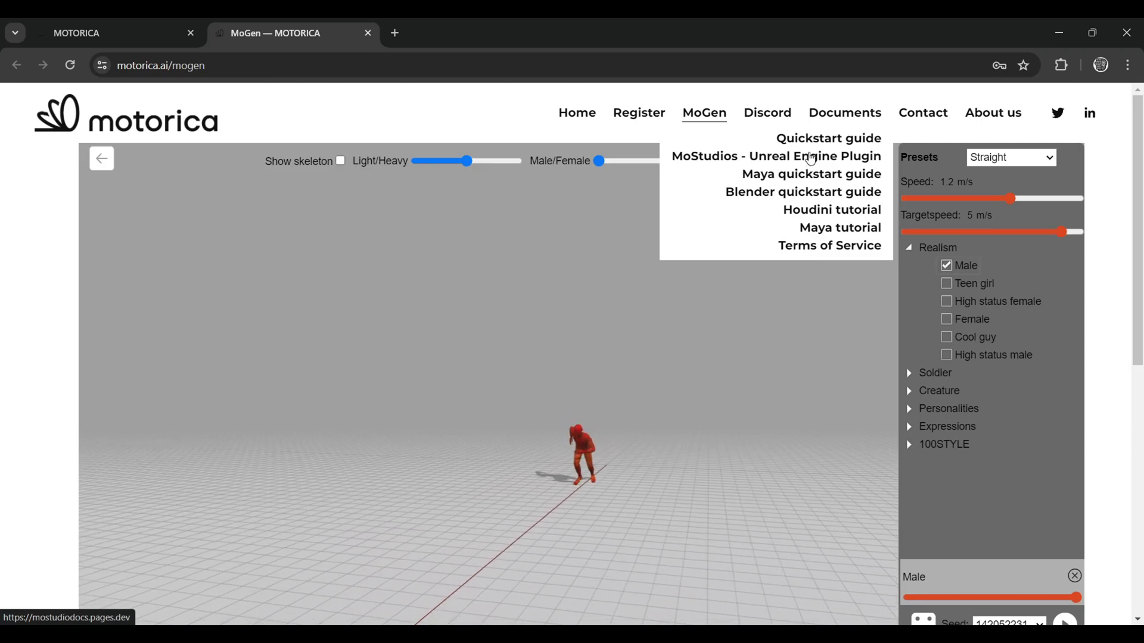
pyautogui.click(811, 168)
pyautogui.click(159, 365)
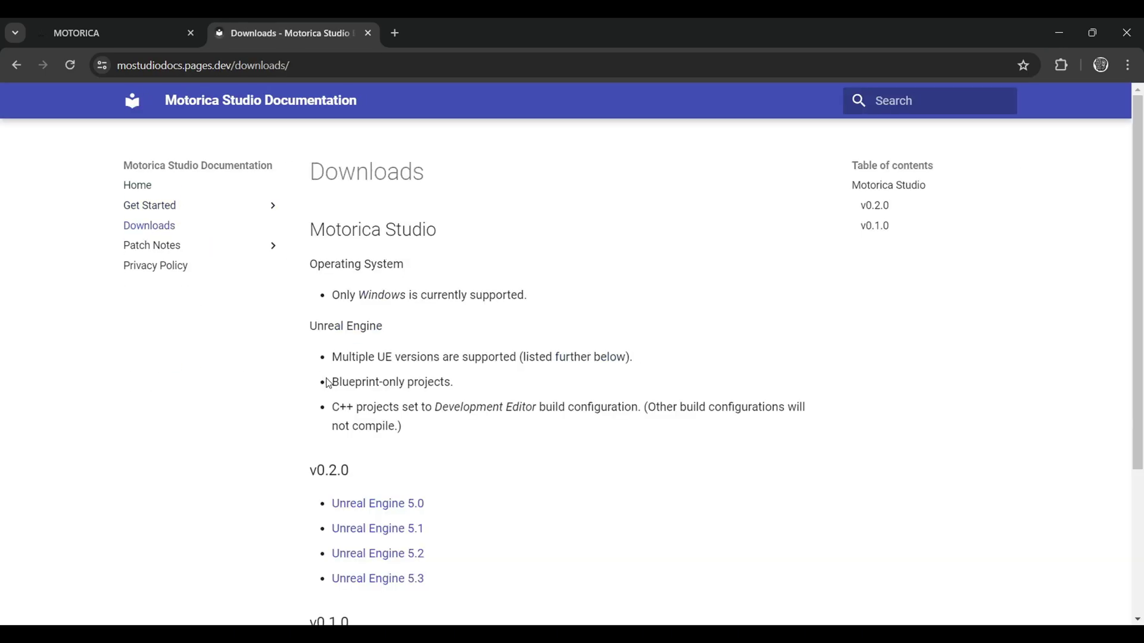
pyautogui.scroll(-3, 332, 447)
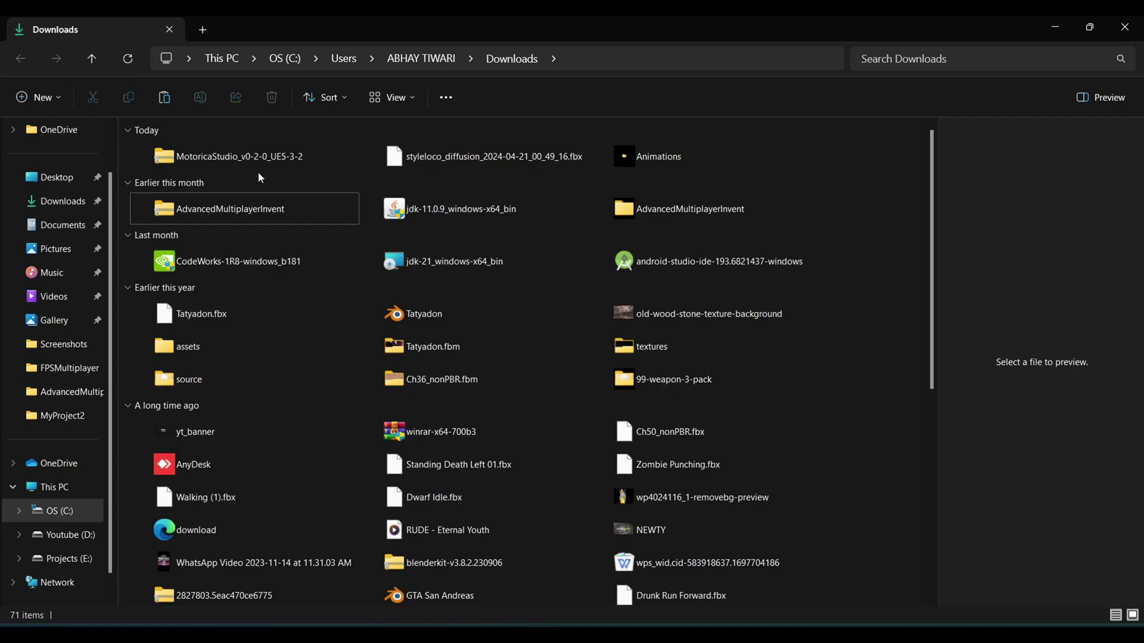
pyautogui.click(276, 154)
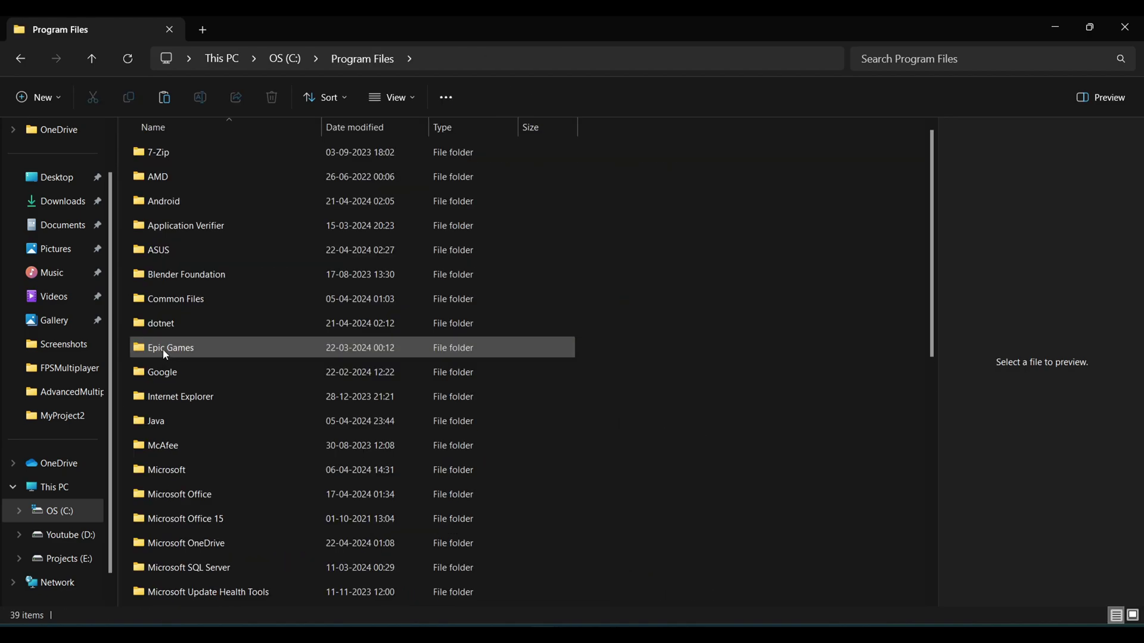
# Step: Paste the MotoricaStudio zip into Program Files\Epic Games\UE_5.3\Engine
pyautogui.doubleClick(167, 346)
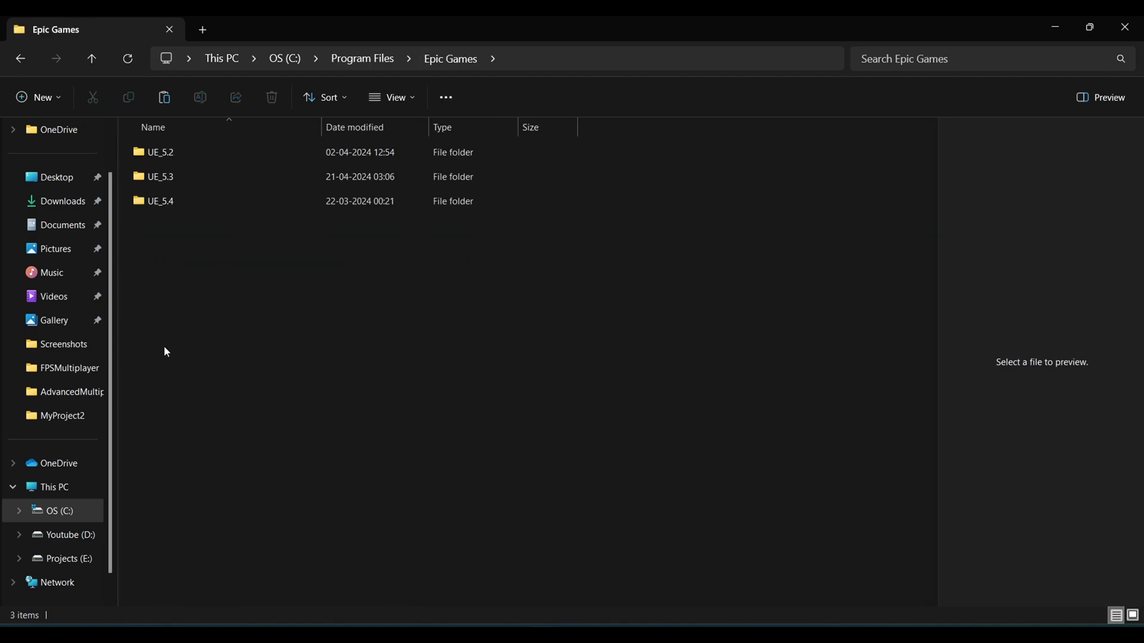
pyautogui.doubleClick(183, 177)
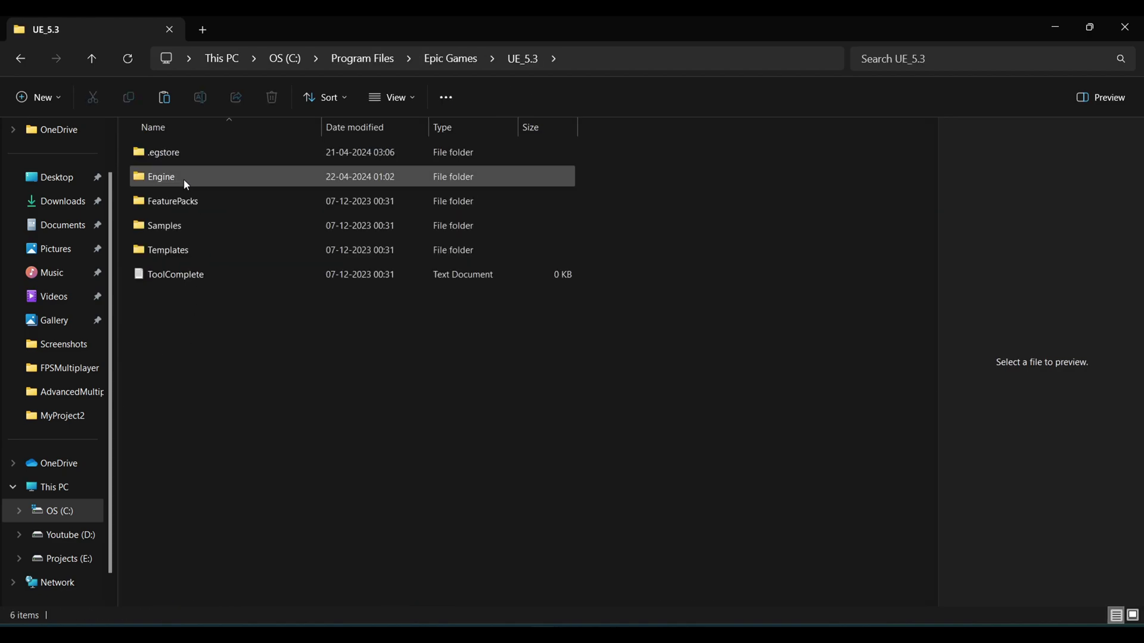
pyautogui.doubleClick(184, 181)
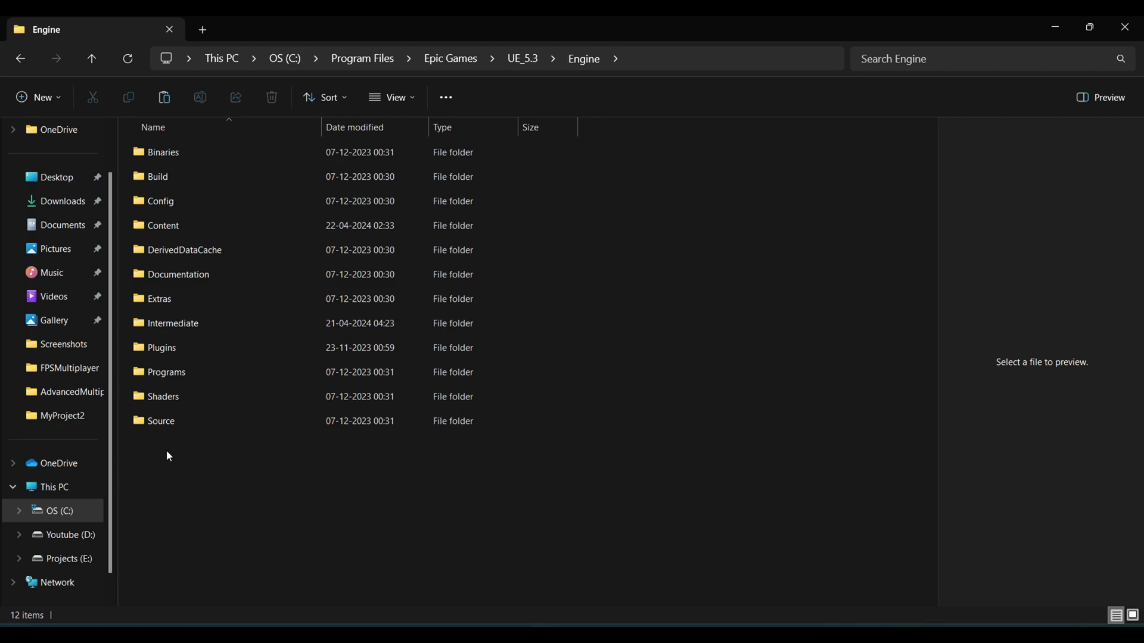
pyautogui.hotkey('ctrl', 'v')
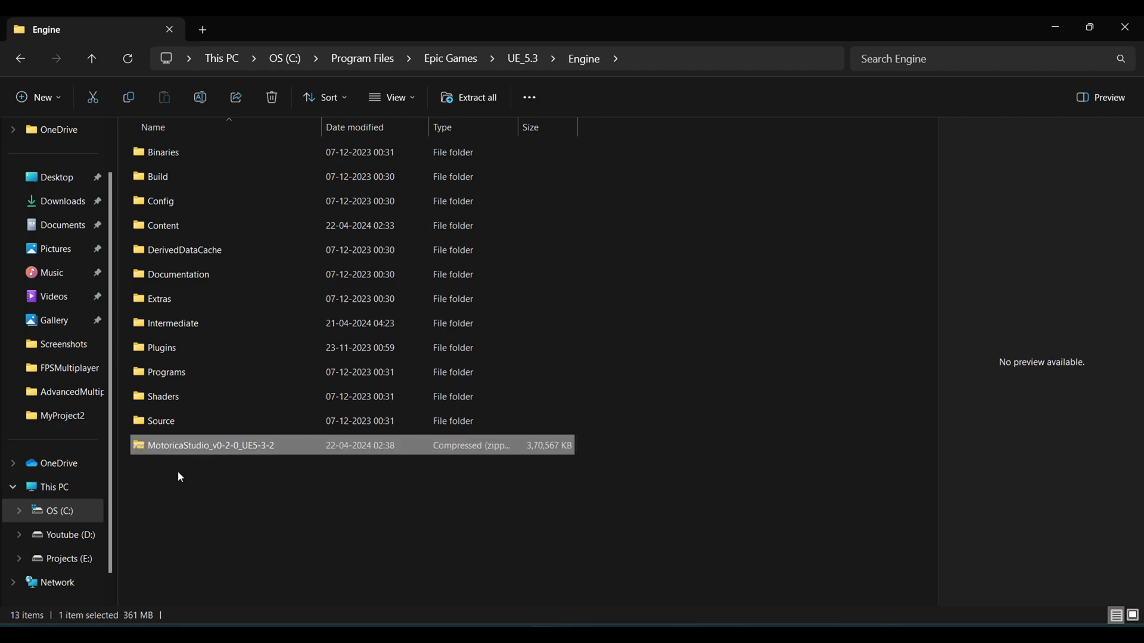
# Step: Extract the MotoricaStudio zip with WinRAR and delete the leftover zip
pyautogui.rightClick(189, 441)
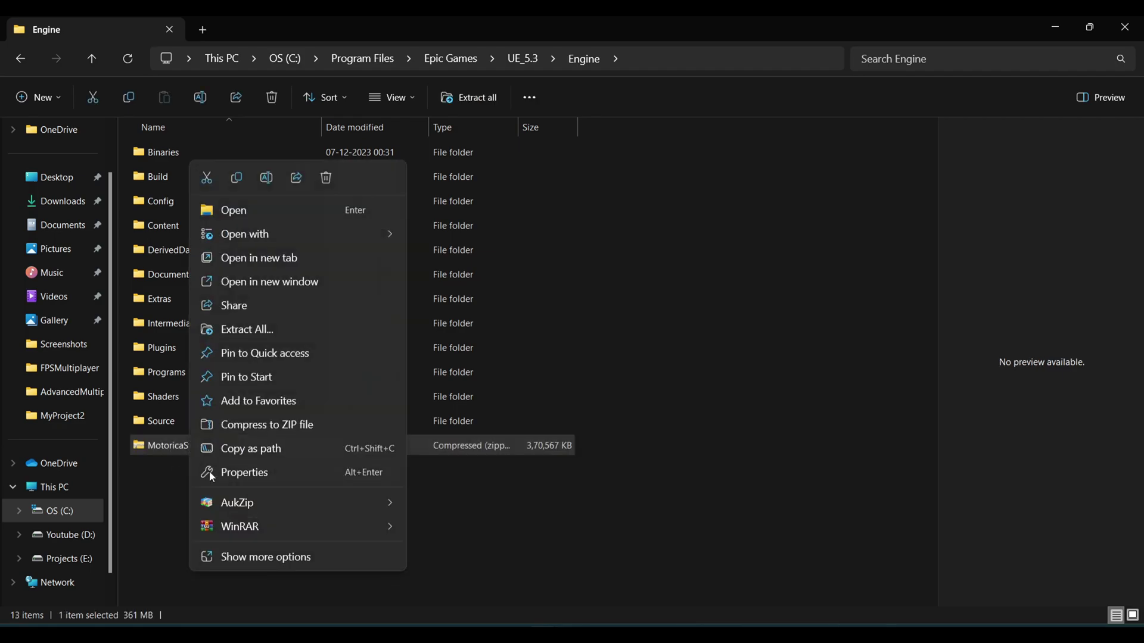
pyautogui.moveTo(238, 526)
pyautogui.click(235, 598)
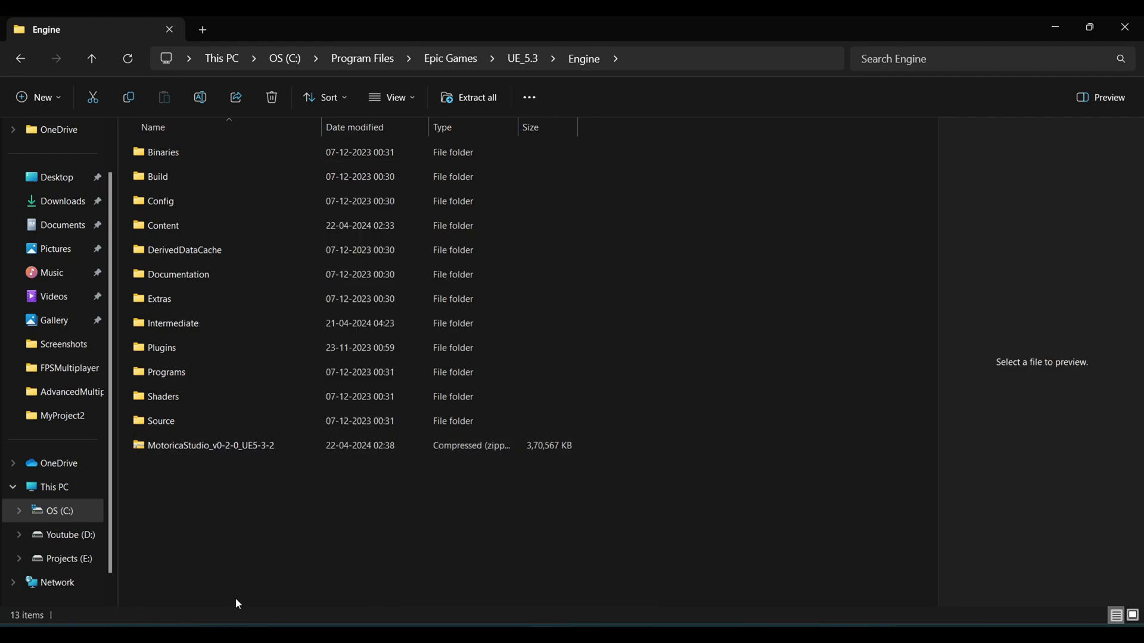
pyautogui.click(223, 452)
pyautogui.press('Delete')
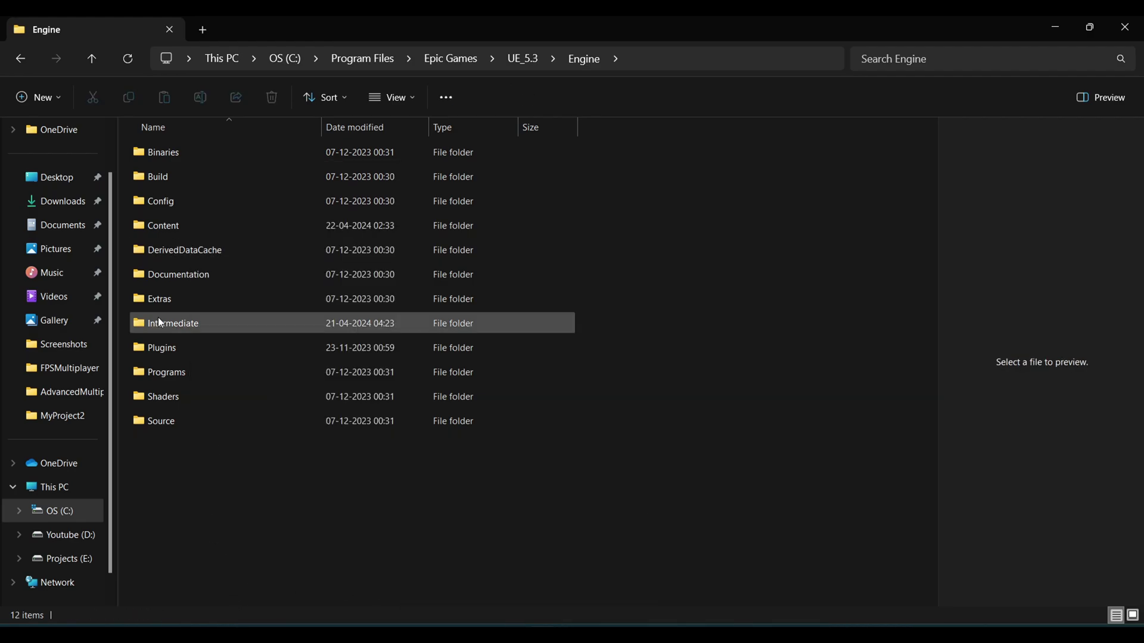
# Step: Check the MotoricaStudio folder in Engine\Plugins, then return to the Unreal editor
pyautogui.doubleClick(160, 348)
pyautogui.scroll(-2, 197, 530)
pyautogui.scroll(-1, 202, 548)
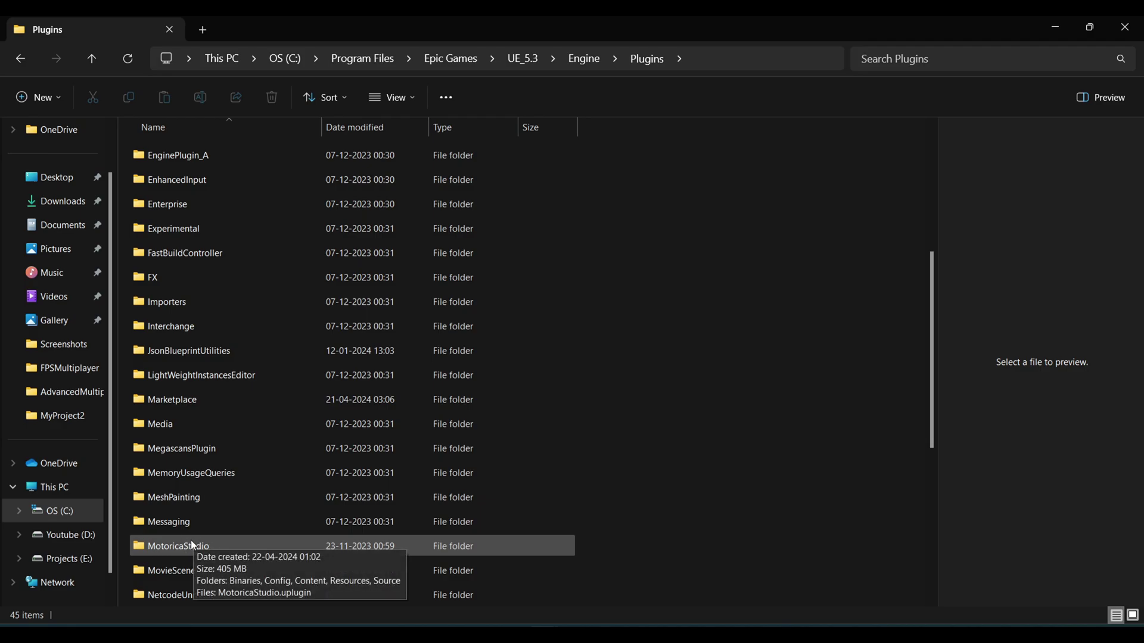
pyautogui.hotkey('alt', 'Tab')
# Step: Enable the beta Motorica Studio plugin found by searching 'moto' in Plugins
pyautogui.click(224, 54)
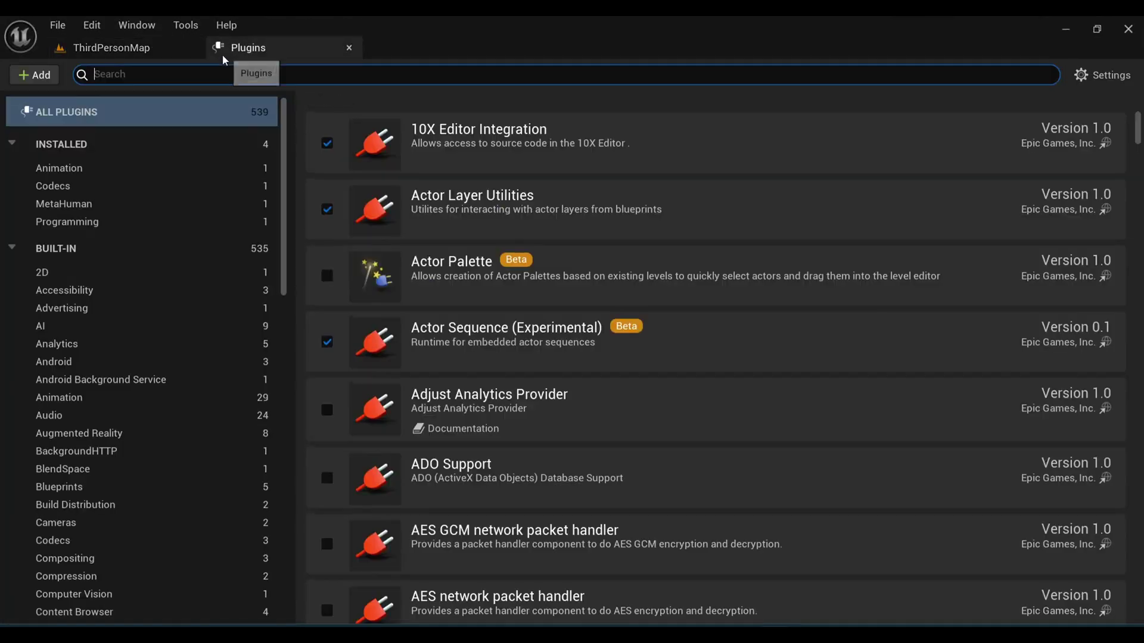
pyautogui.click(149, 73)
pyautogui.write('moto')
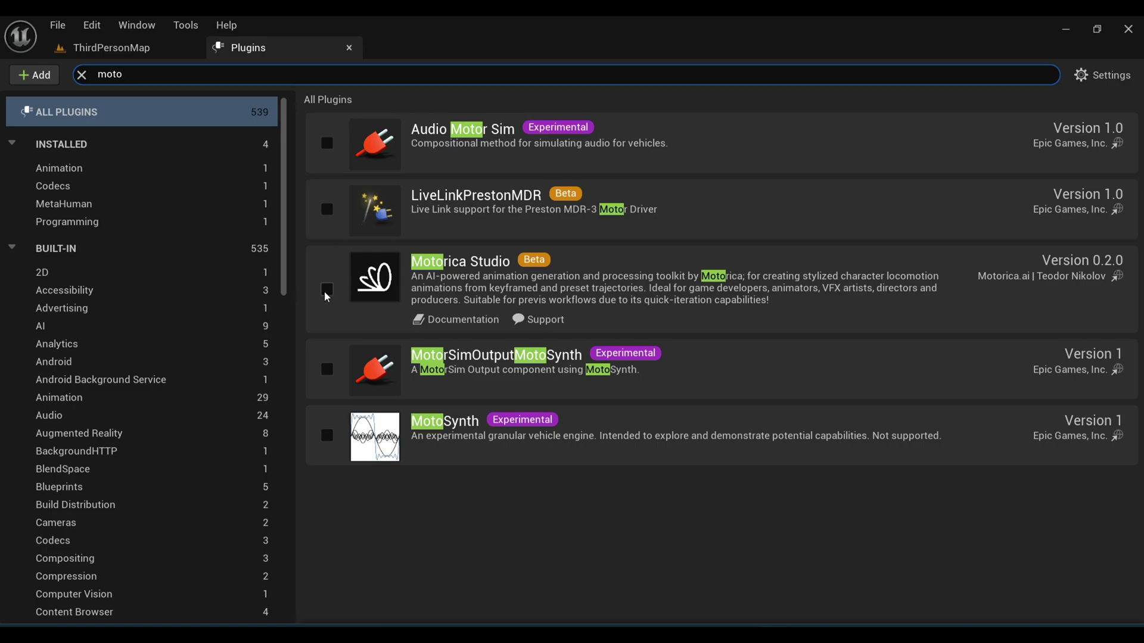
pyautogui.click(326, 291)
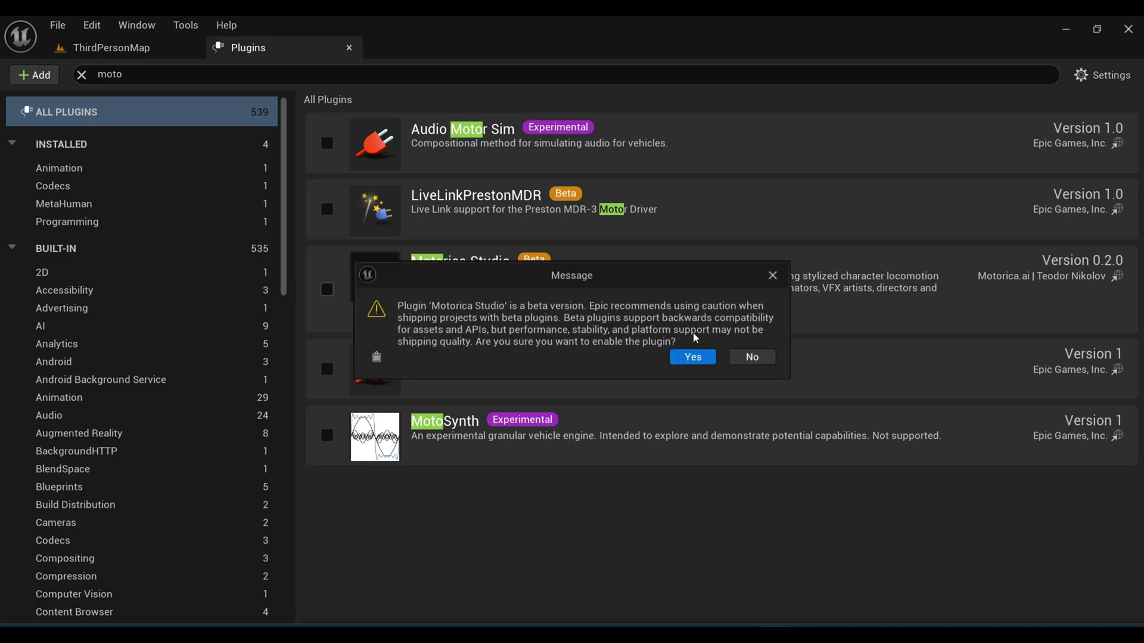
pyautogui.click(690, 356)
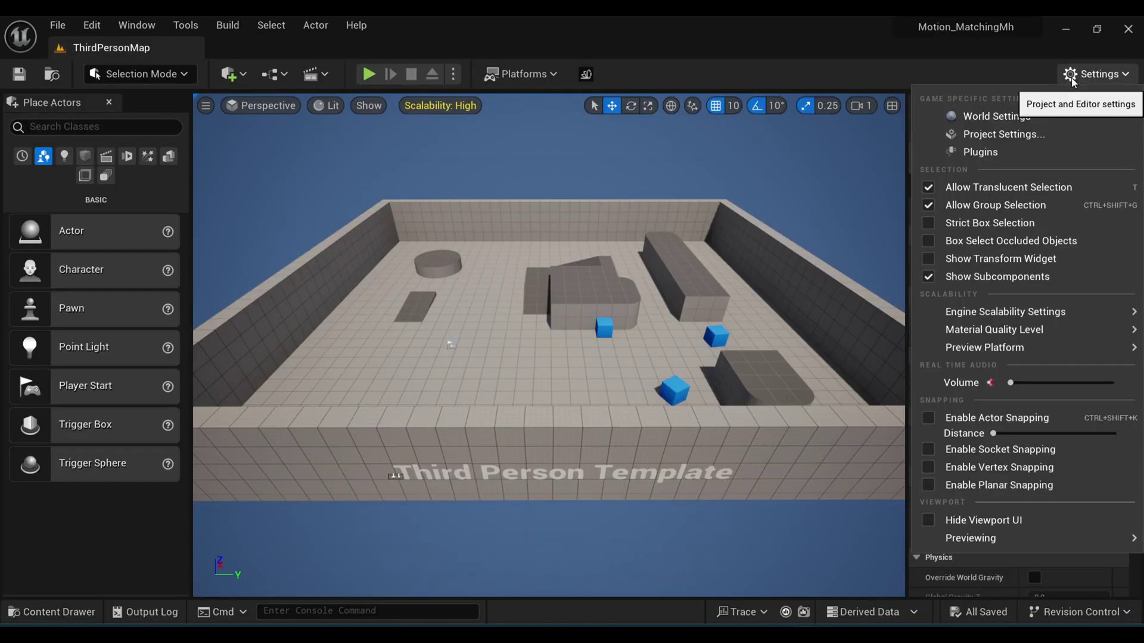
# Step: In Project Settings > Plugins > Motorica Studio, enter the account email and paste the password
pyautogui.click(1007, 134)
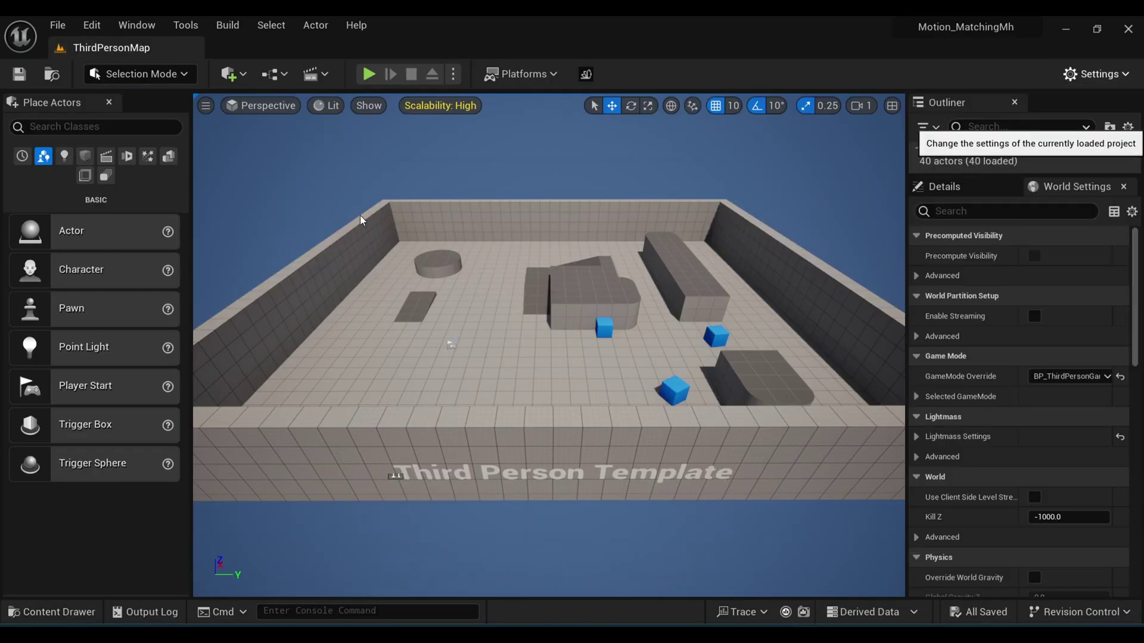
pyautogui.scroll(-15, 71, 370)
pyautogui.click(65, 378)
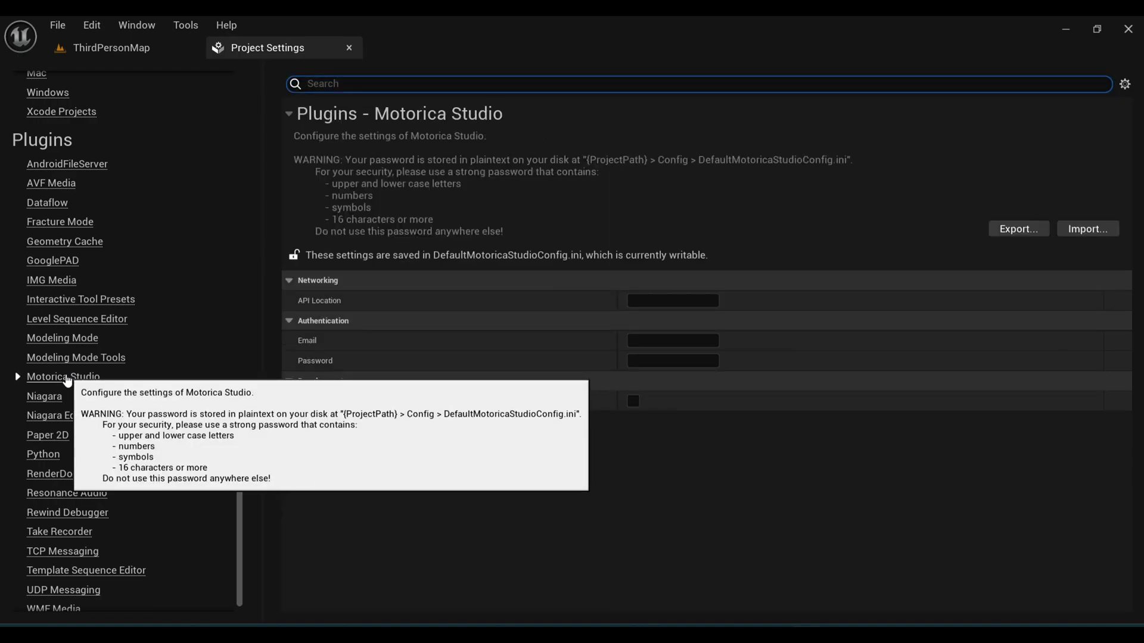
pyautogui.click(649, 340)
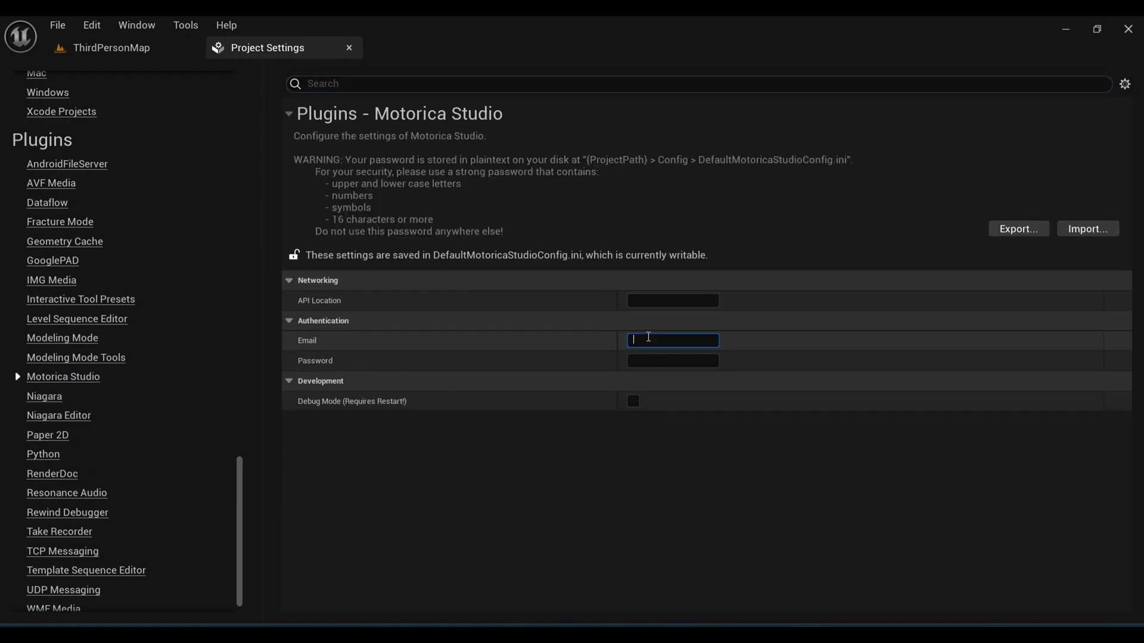
pyautogui.press('Tab')
pyautogui.hotkey('ctrl', 'v')
# Step: Open the Install Motorica Studio page in the plugin documentation and scroll to Configuration Values
pyautogui.hotkey('alt', 'Tab')
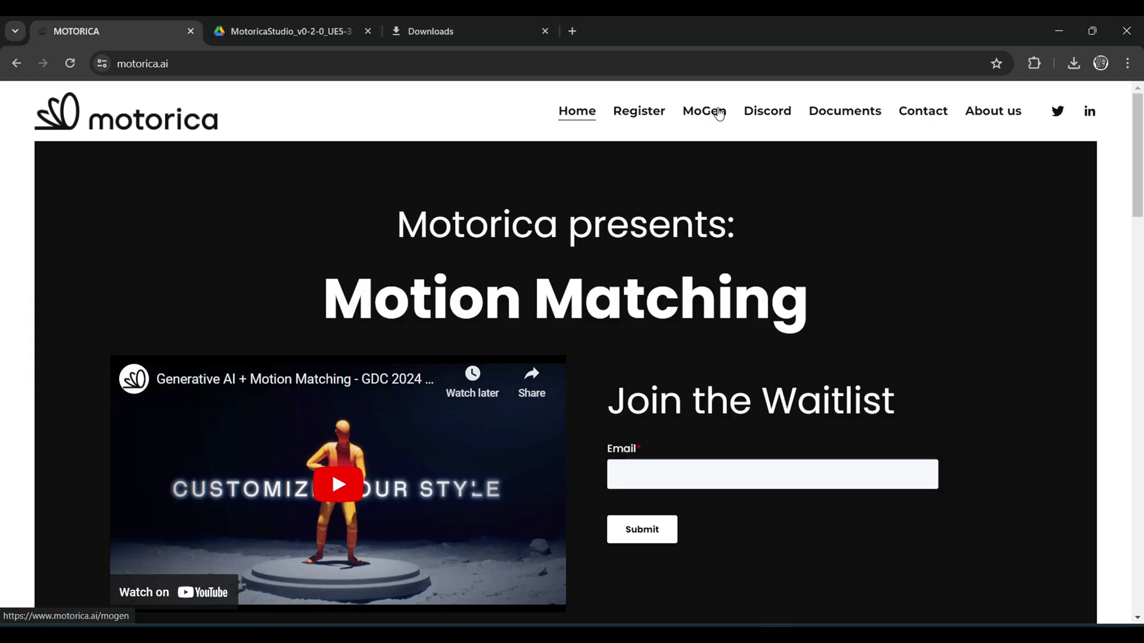
pyautogui.moveTo(815, 113)
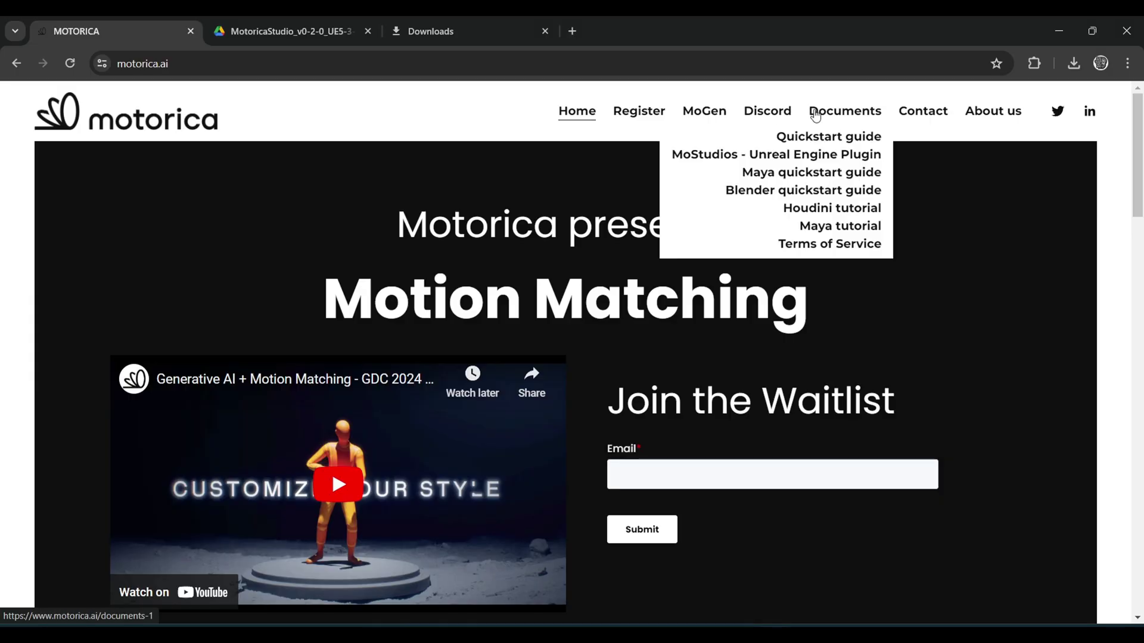
pyautogui.click(814, 153)
pyautogui.click(175, 204)
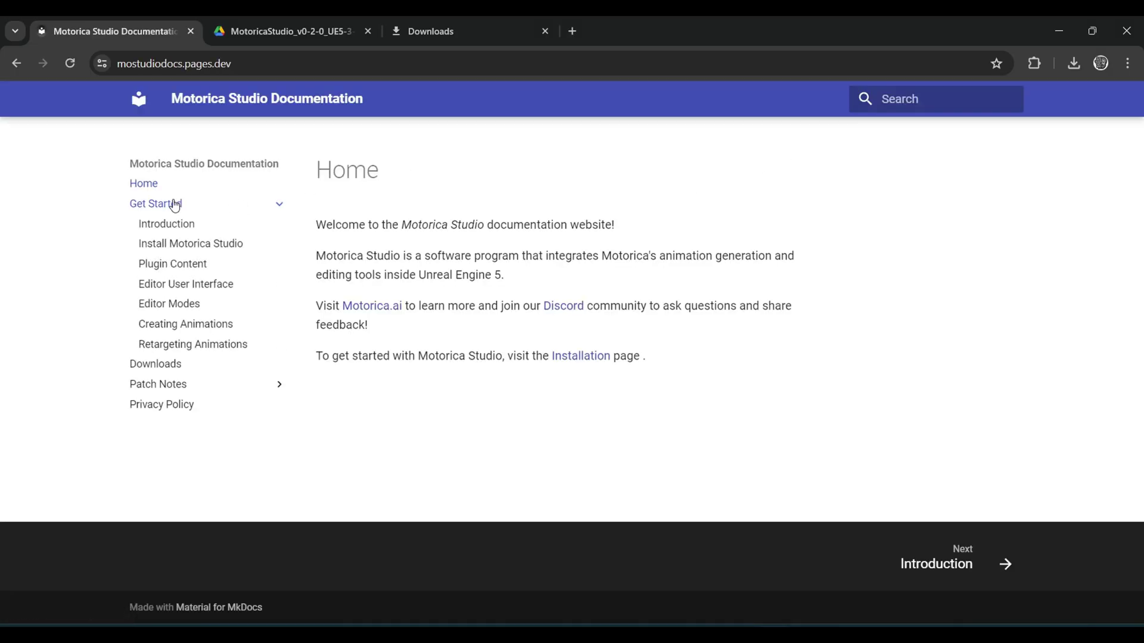
pyautogui.click(189, 249)
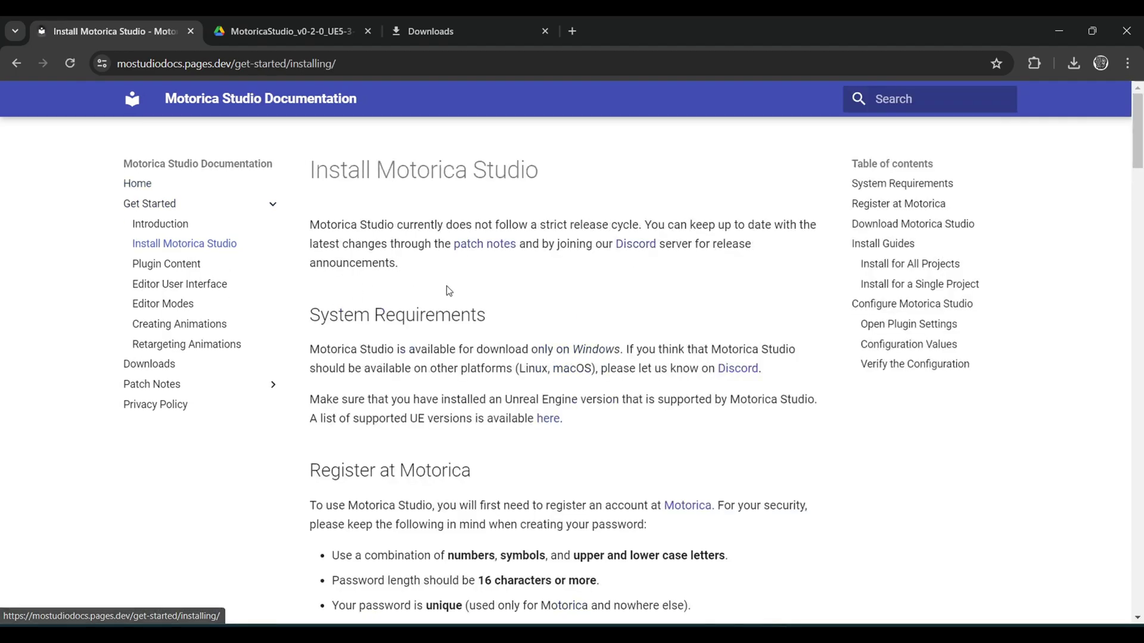
pyautogui.scroll(-15, 507, 375)
pyautogui.scroll(-15, 508, 375)
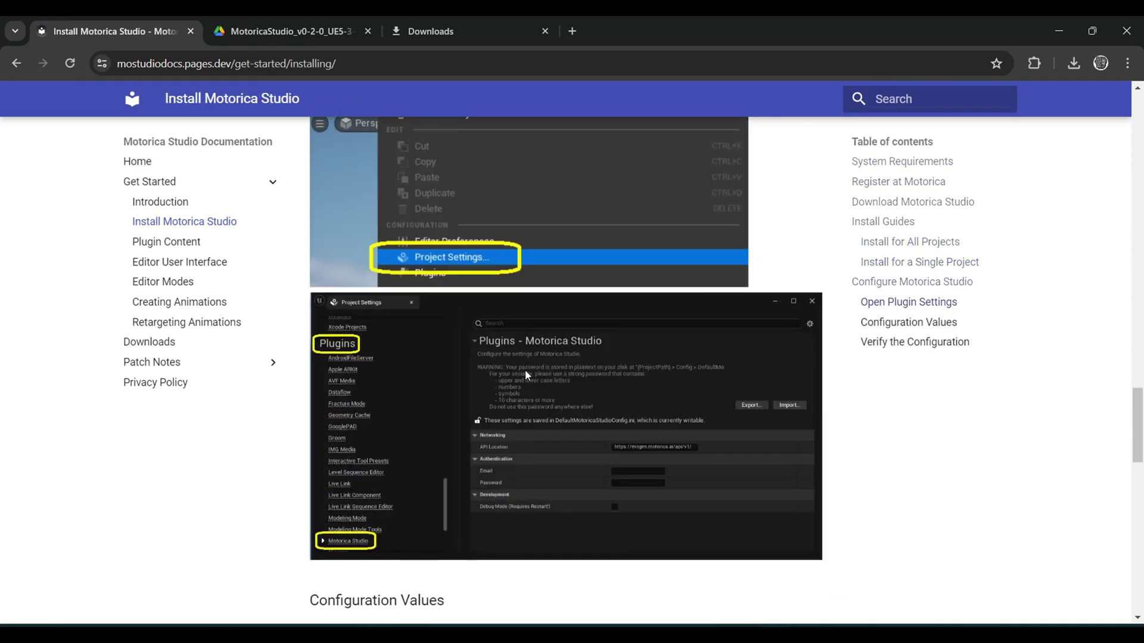
pyautogui.moveTo(445, 261); pyautogui.dragTo(582, 267)
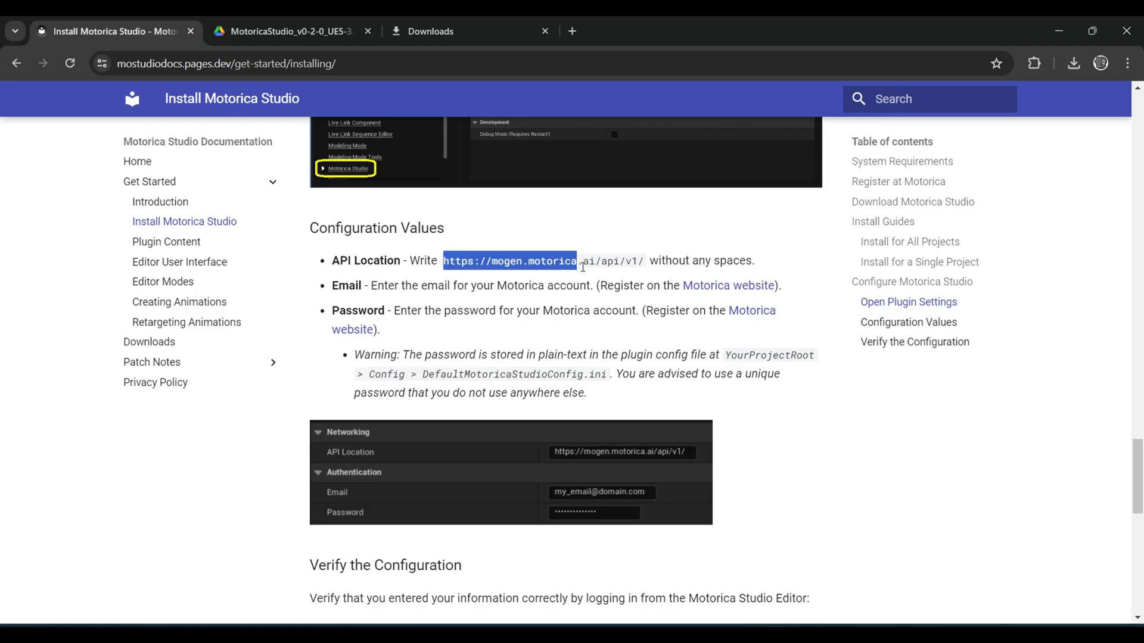
pyautogui.hotkey('ctrl', 'c')
pyautogui.hotkey('alt', 'Tab')
pyautogui.click(697, 301)
pyautogui.hotkey('ctrl', 'v')
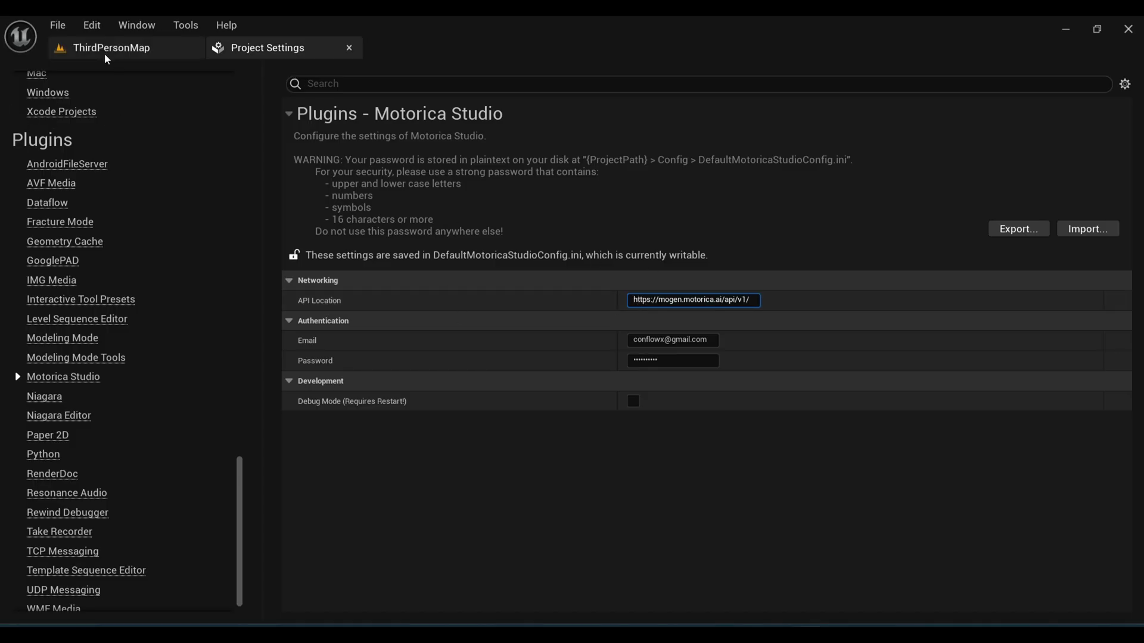
# Step: From the ThirdPersonMap level editor, launch the Motorica Studio plugin editor
pyautogui.click(104, 50)
pyautogui.click(583, 74)
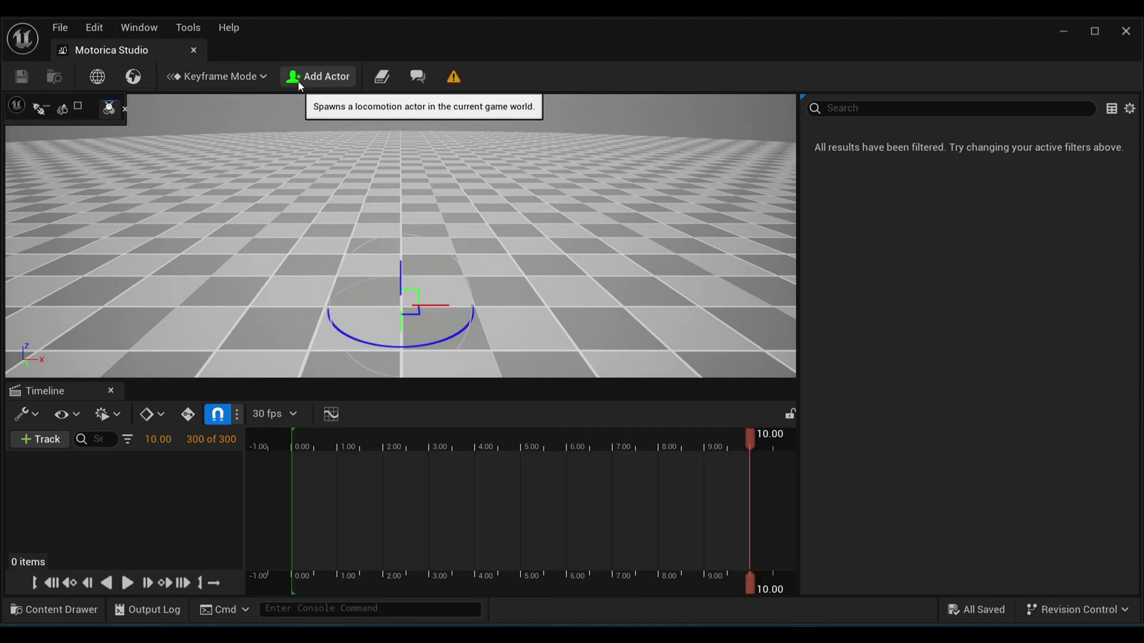
# Step: Add a locomotion actor, enlarge the viewport, switch to Preset Mode and maximize Preset Controls
pyautogui.click(319, 76)
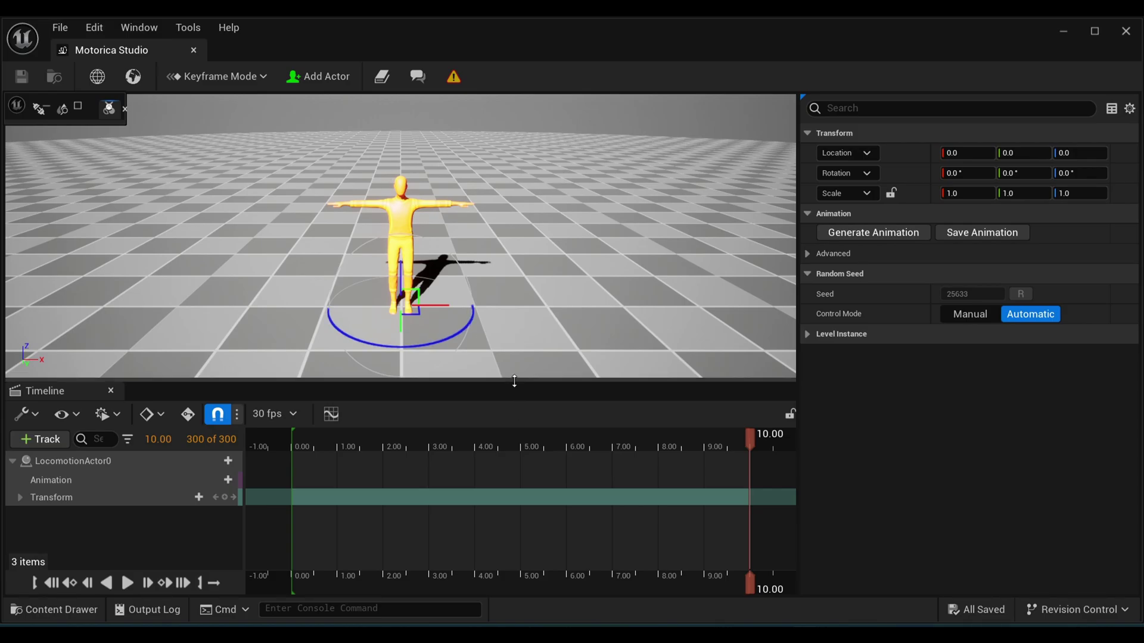
pyautogui.moveTo(513, 388); pyautogui.dragTo(510, 468)
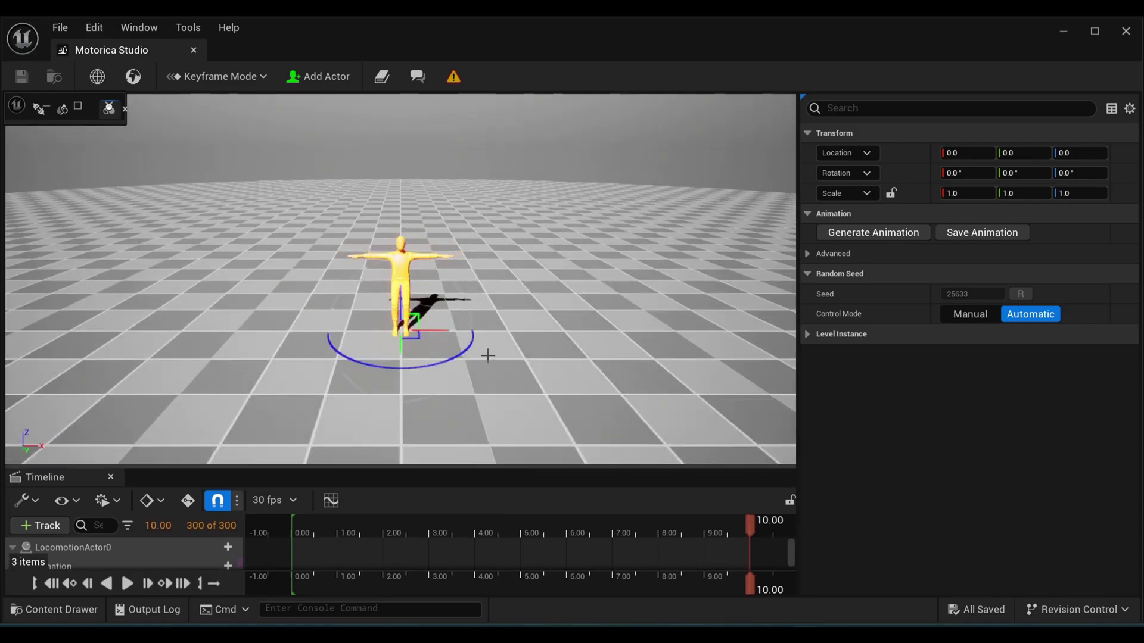
pyautogui.click(239, 76)
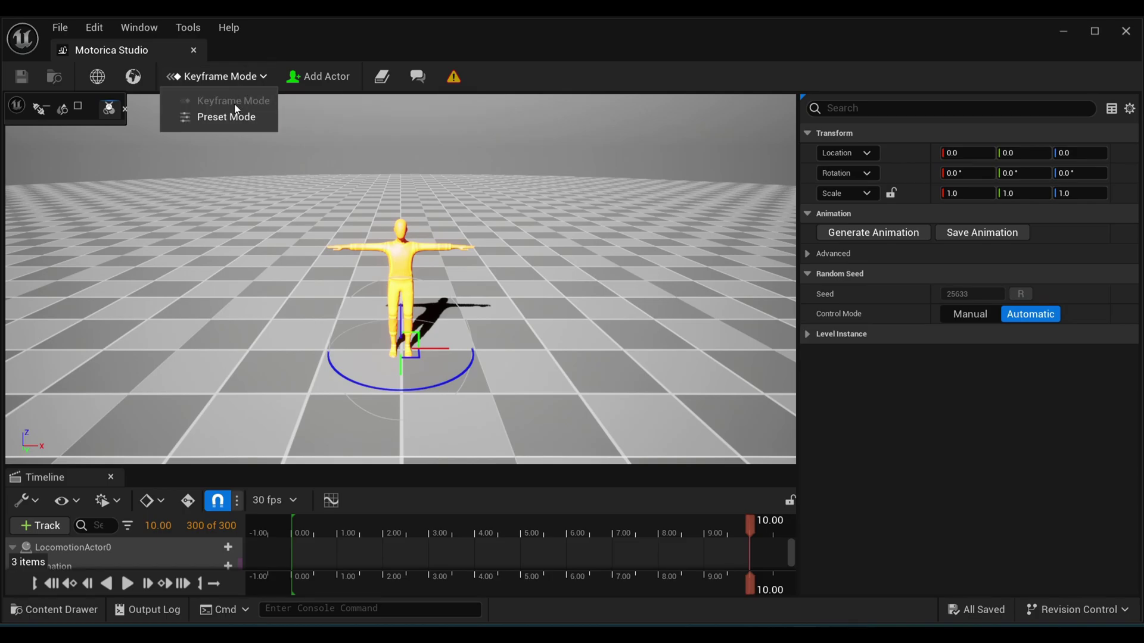
pyautogui.click(295, 205)
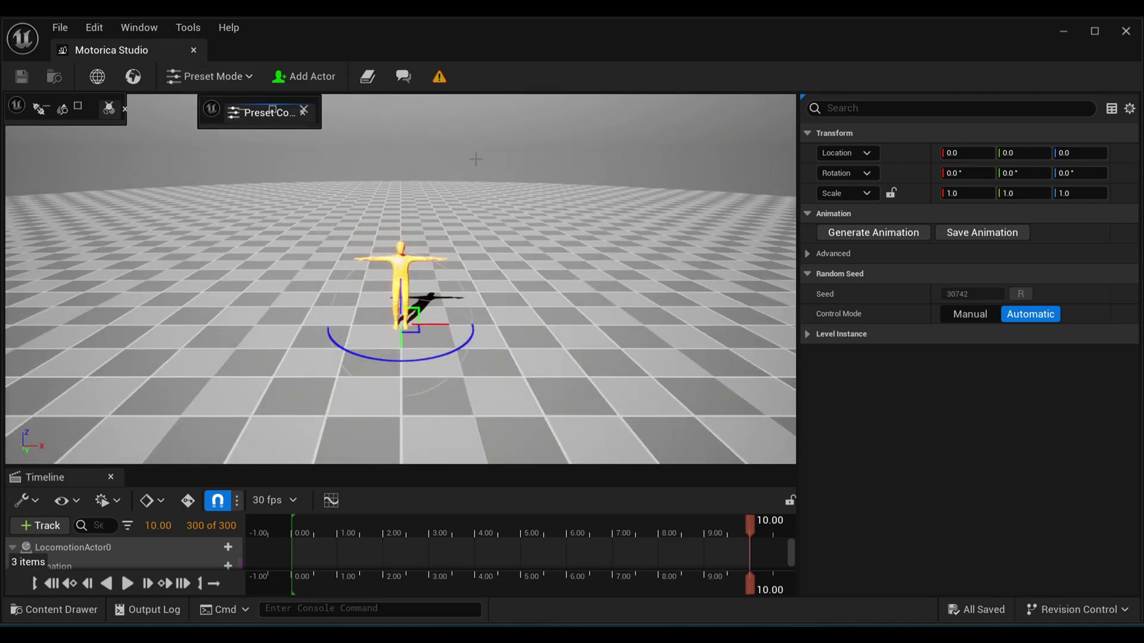
pyautogui.doubleClick(274, 112)
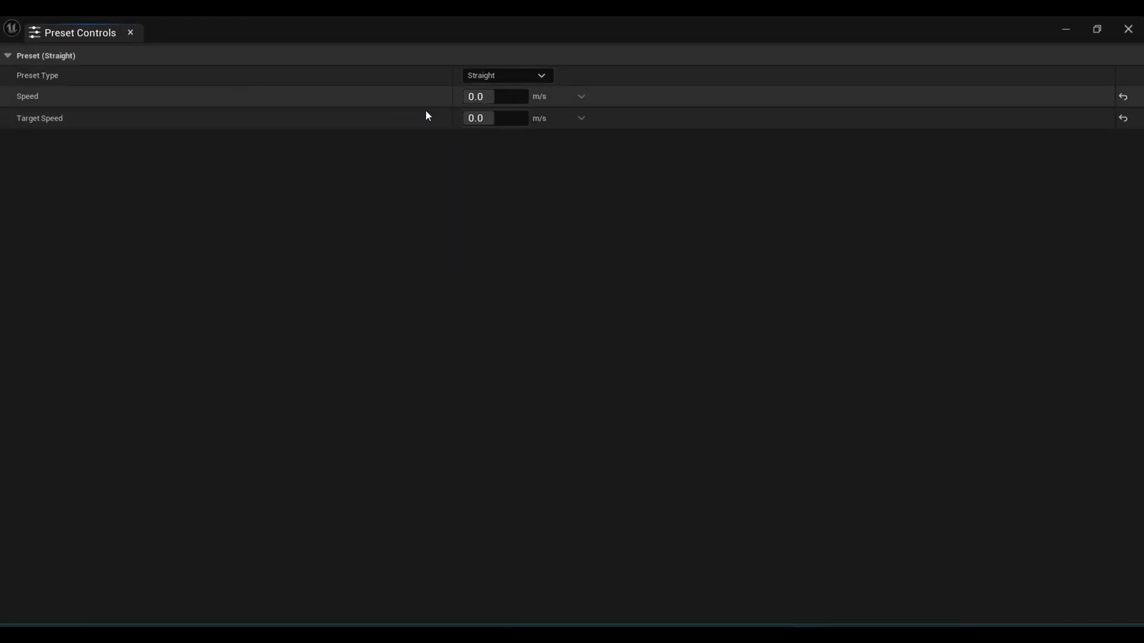
# Step: Choose the Turn preset at 90.0 degrees and undock Preset Controls into a floating window
pyautogui.click(500, 81)
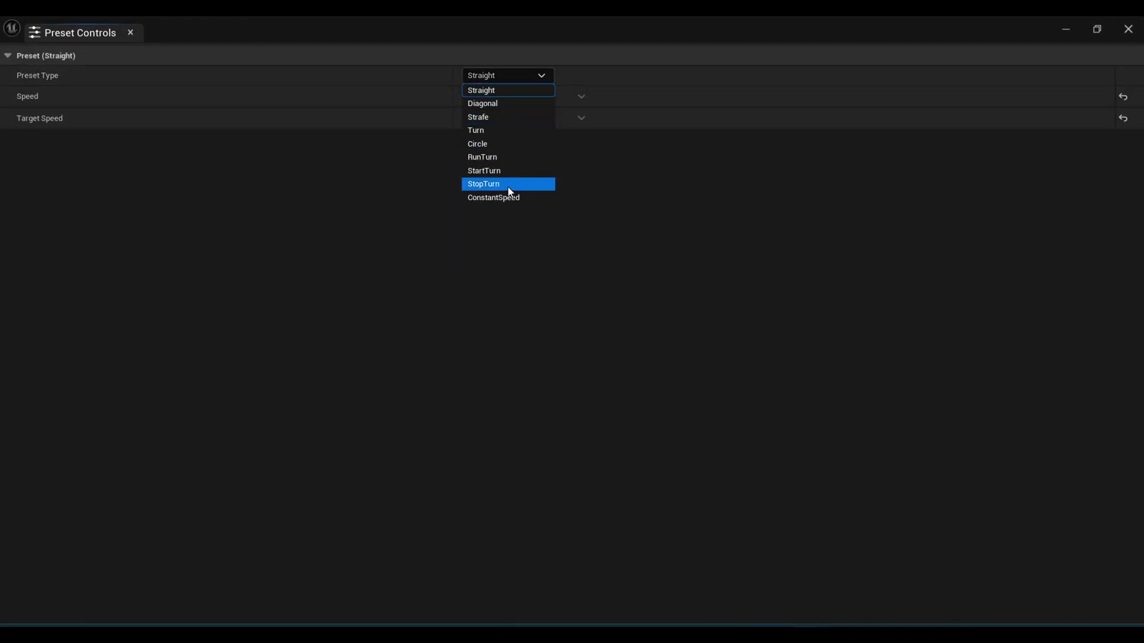
pyautogui.click(486, 130)
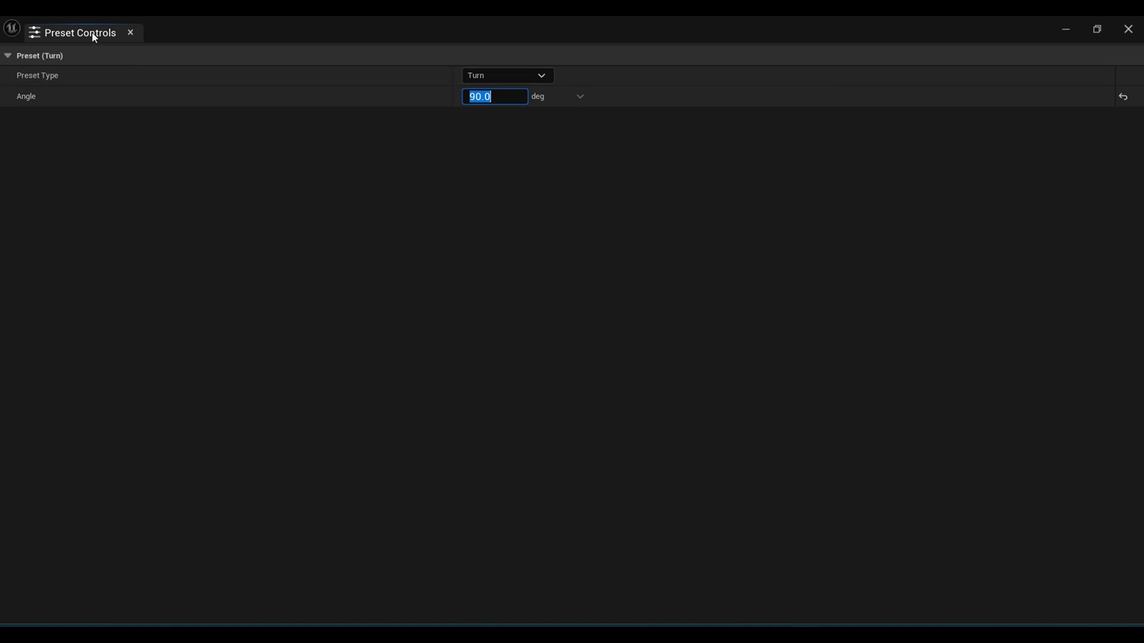
pyautogui.moveTo(92, 33); pyautogui.dragTo(245, 50)
pyautogui.moveTo(452, 52); pyautogui.dragTo(243, 619)
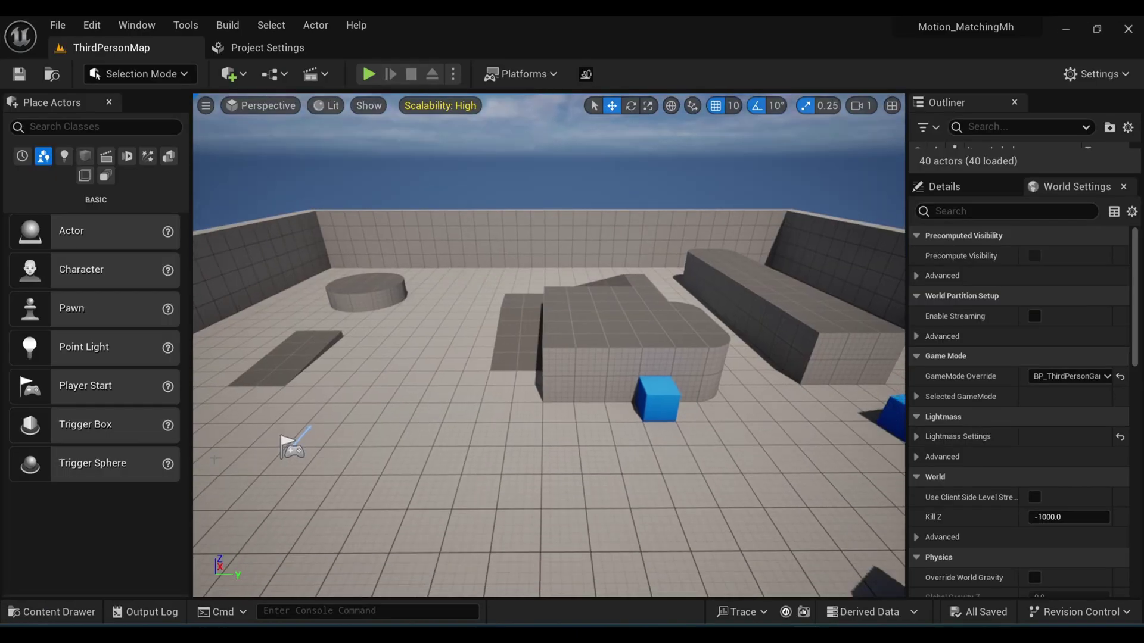
# Step: Open the Content Drawer and browse to the RunTurn folder
pyautogui.click(37, 610)
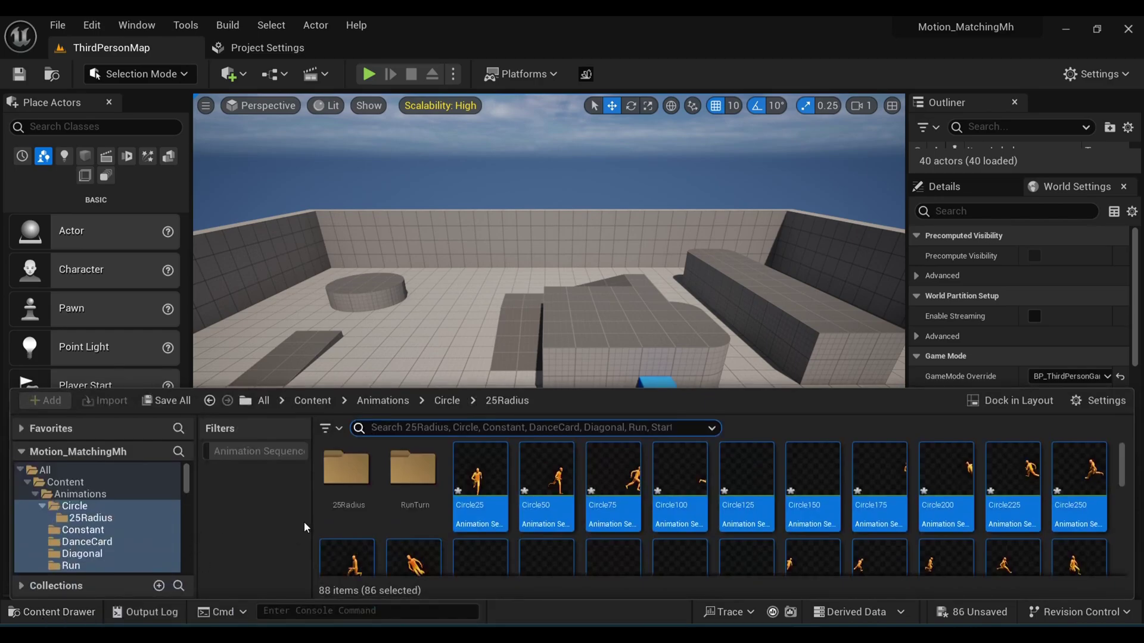
pyautogui.click(412, 476)
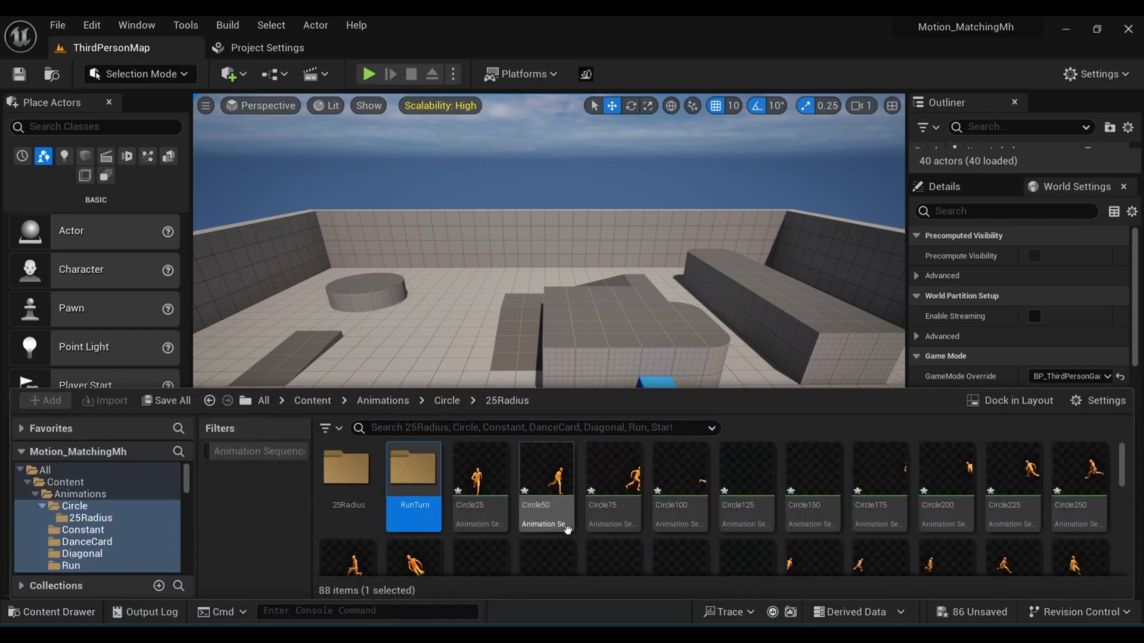
pyautogui.scroll(-5, 800, 539)
pyautogui.scroll(5, 625, 563)
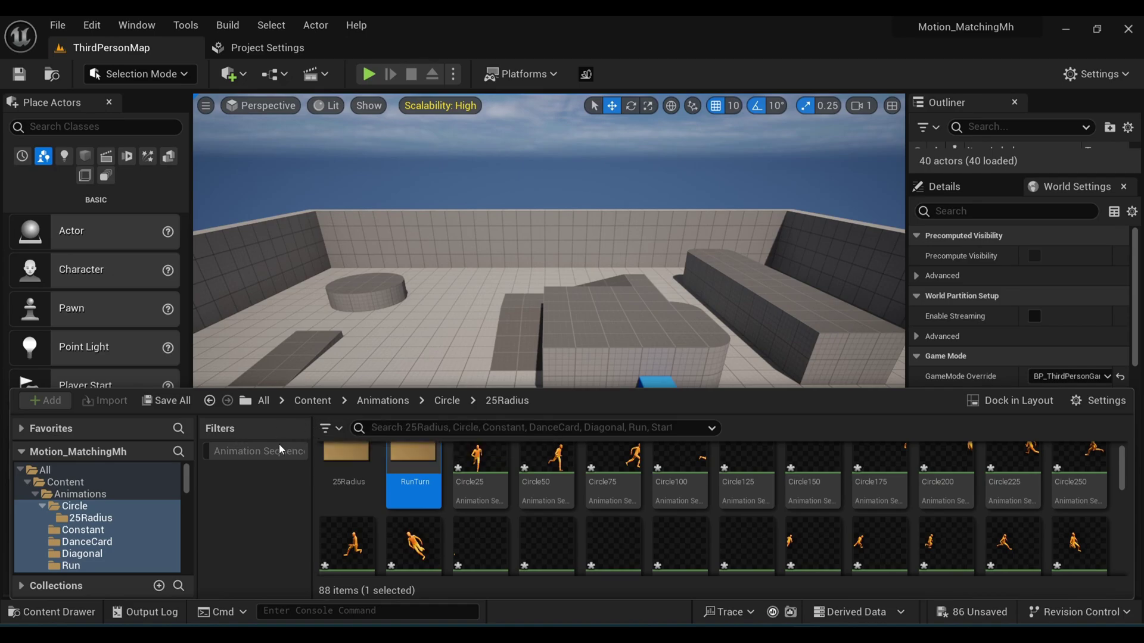
# Step: Filter the Content Browser to show only Animation > Animation Sequence assets
pyautogui.click(325, 427)
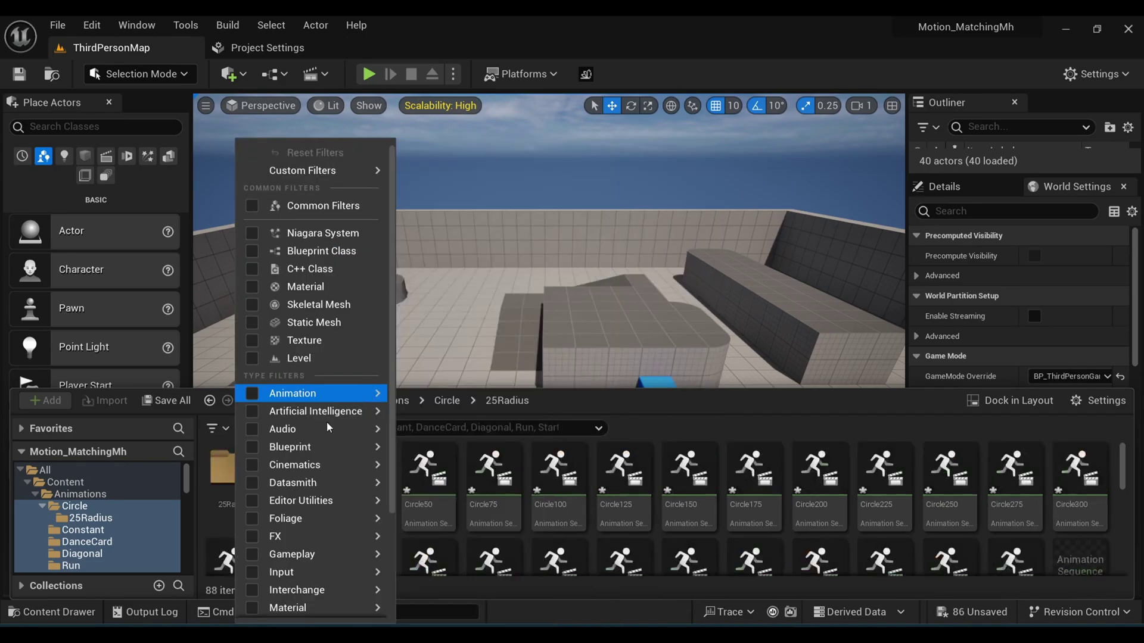
pyautogui.click(228, 467)
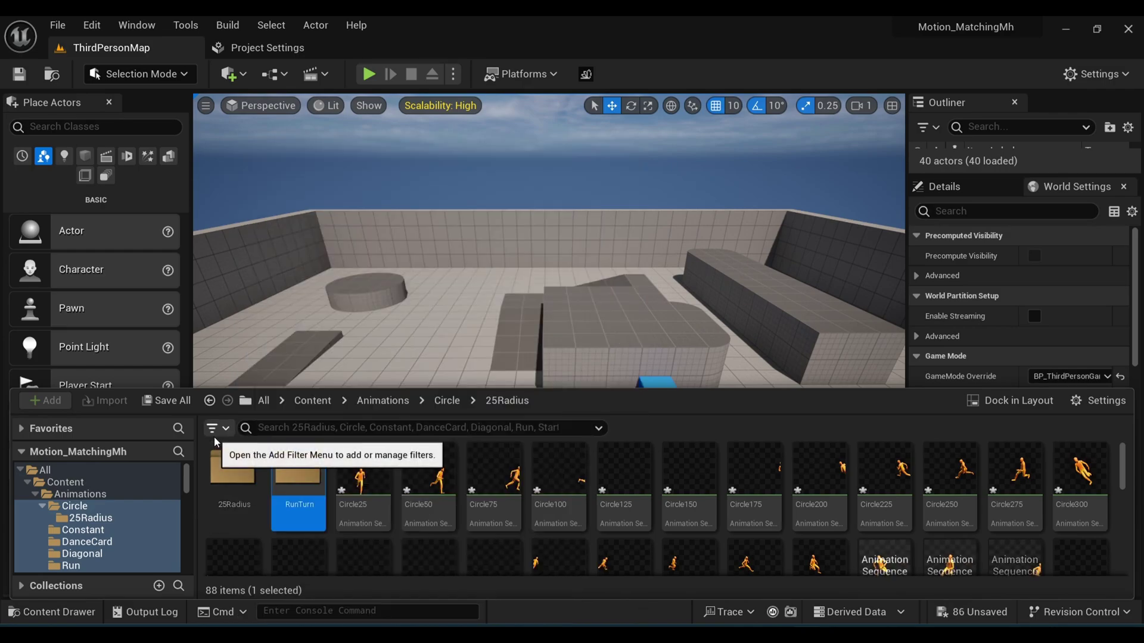
pyautogui.click(215, 437)
pyautogui.moveTo(261, 398)
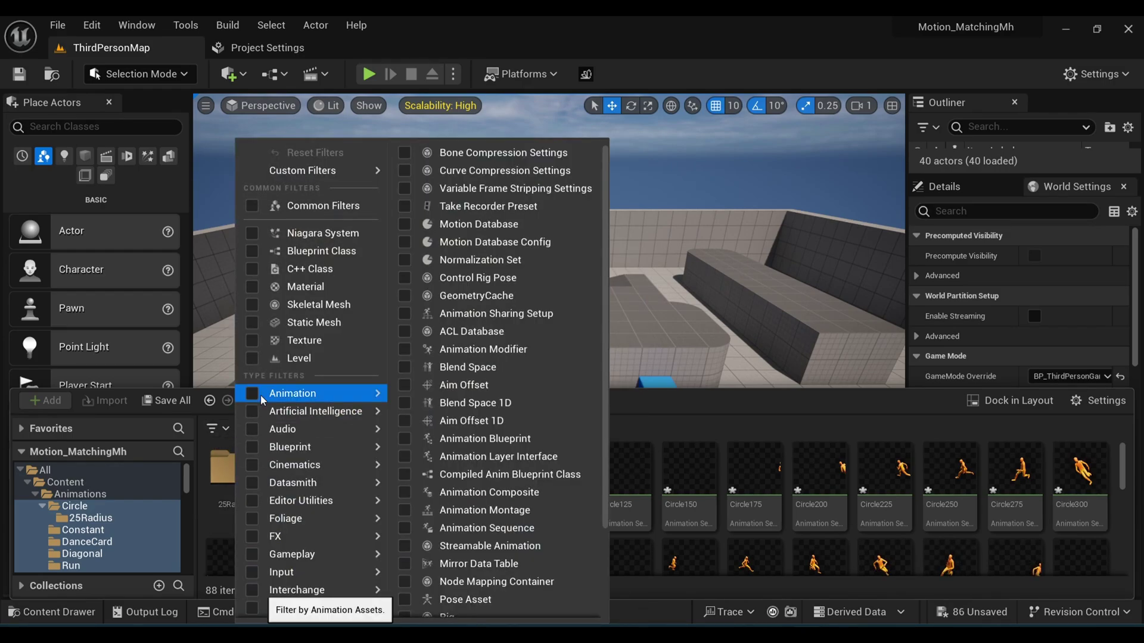
pyautogui.click(404, 528)
pyautogui.click(238, 499)
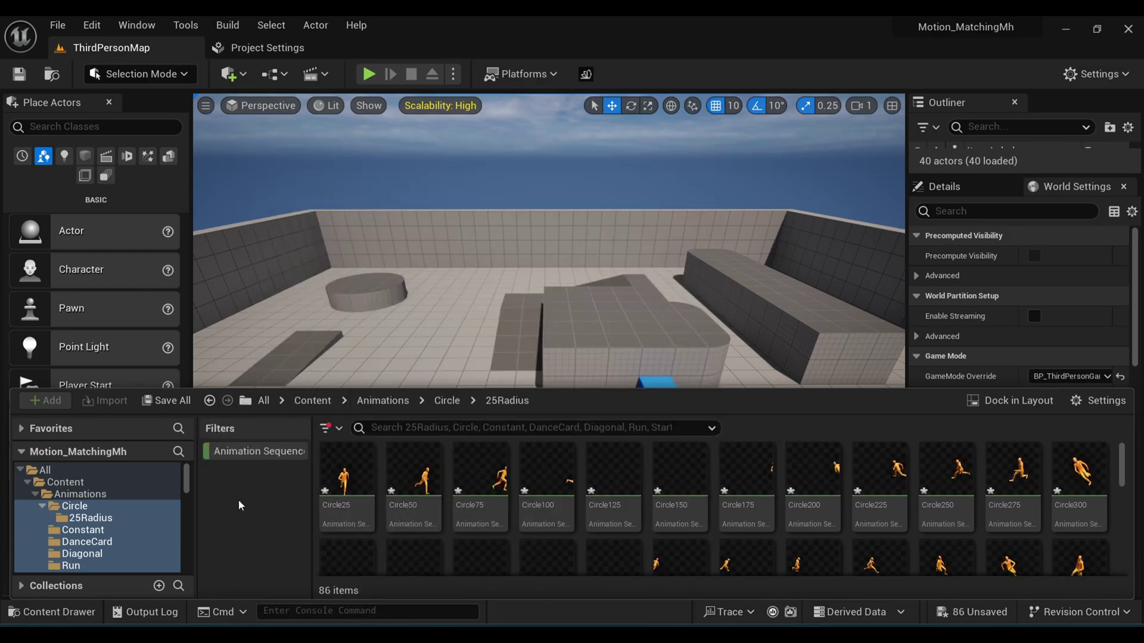
pyautogui.scroll(-2, 490, 484)
pyautogui.scroll(1, 417, 487)
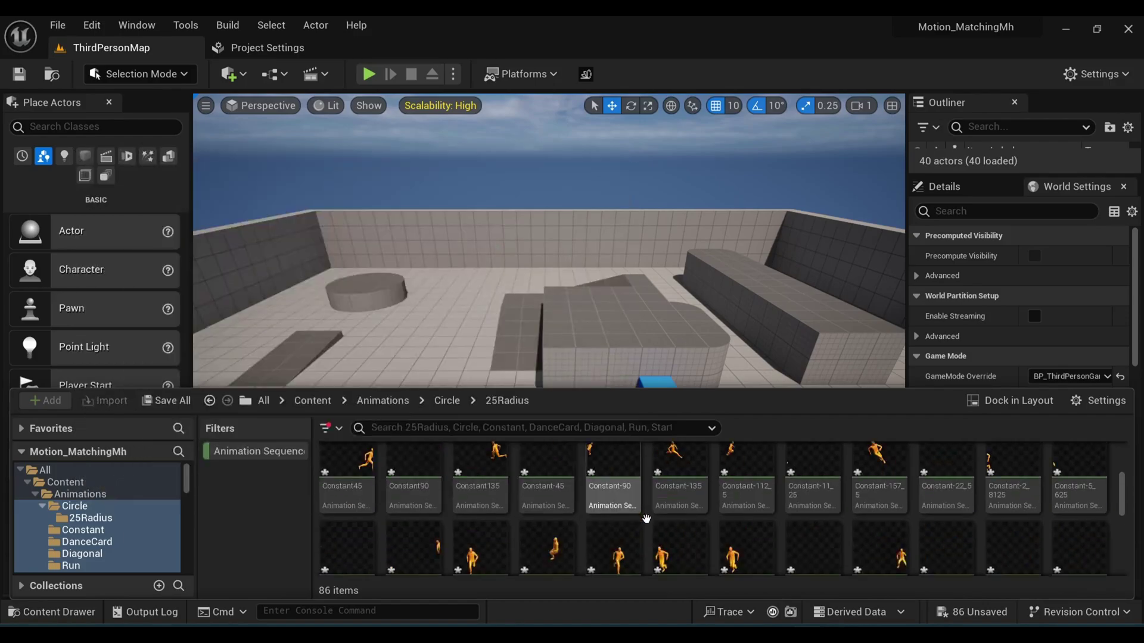
pyautogui.scroll(1, 383, 487)
# Step: Select all 86 filtered animation sequences, starting from Circle25
pyautogui.click(350, 480)
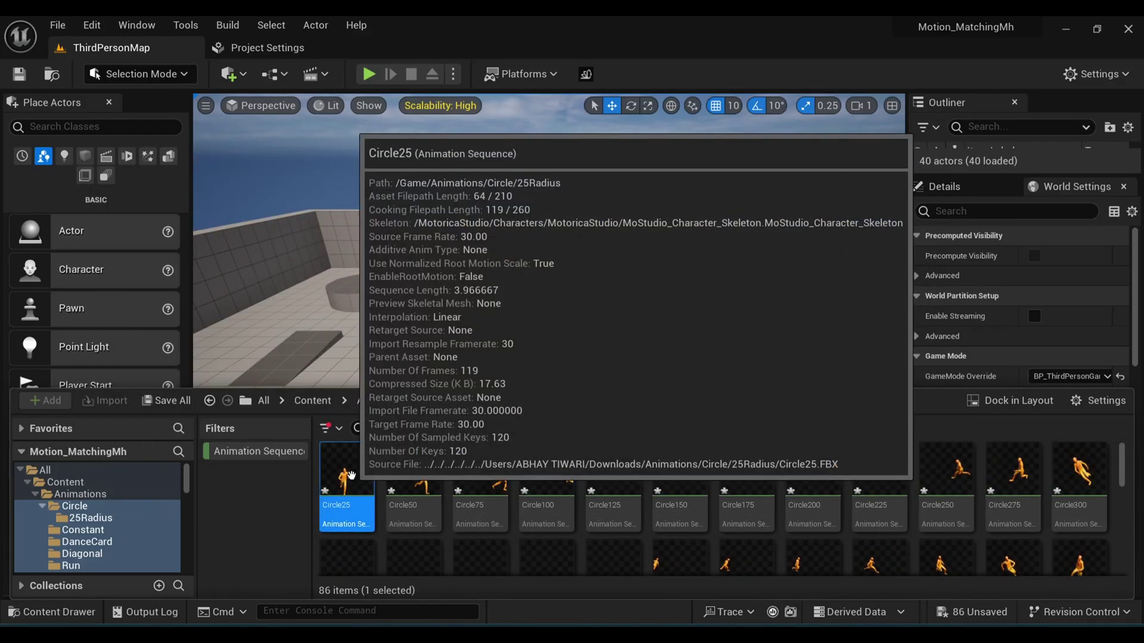
pyautogui.scroll(-10, 494, 505)
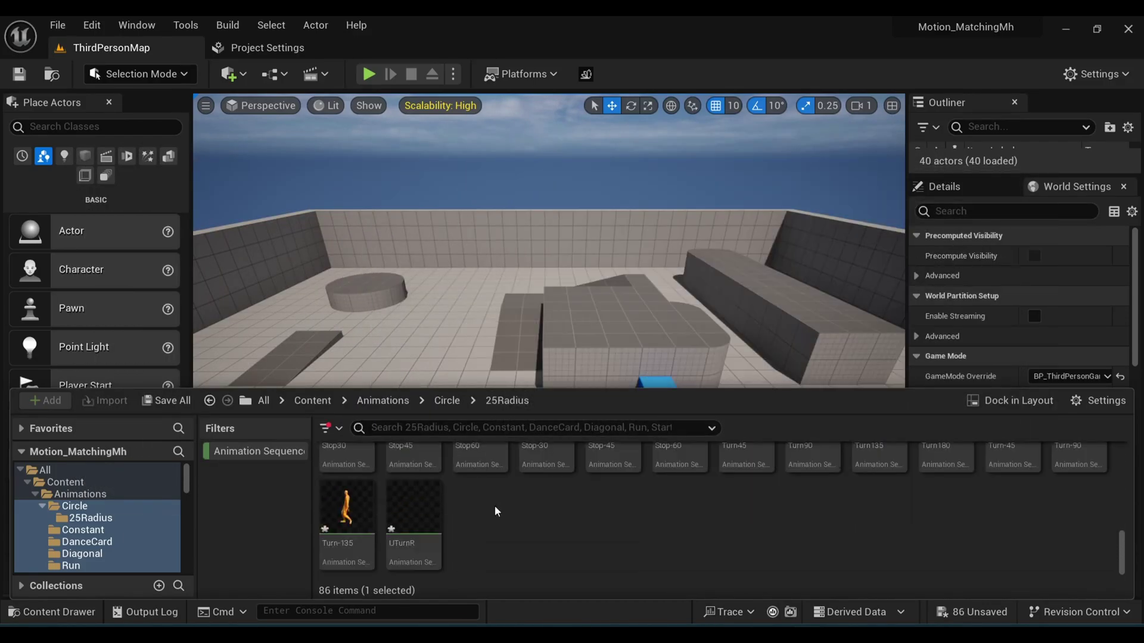
pyautogui.hotkey('ctrl', 'a')
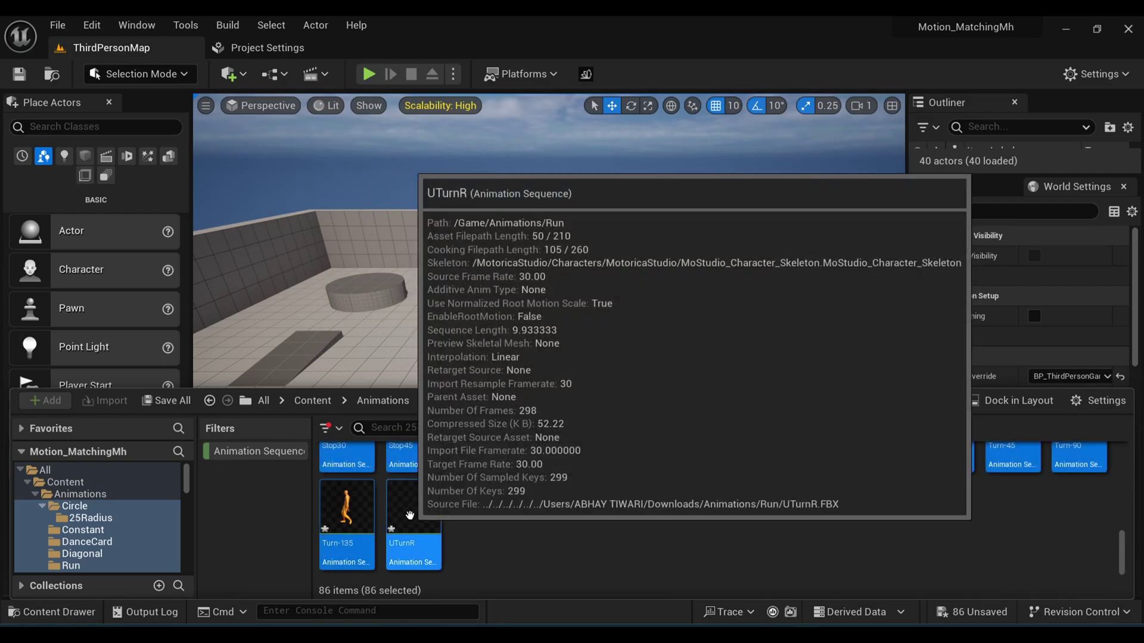
# Step: Open the 86 selected animations via Asset Actions > Edit Selection in Property Matrix
pyautogui.rightClick(409, 515)
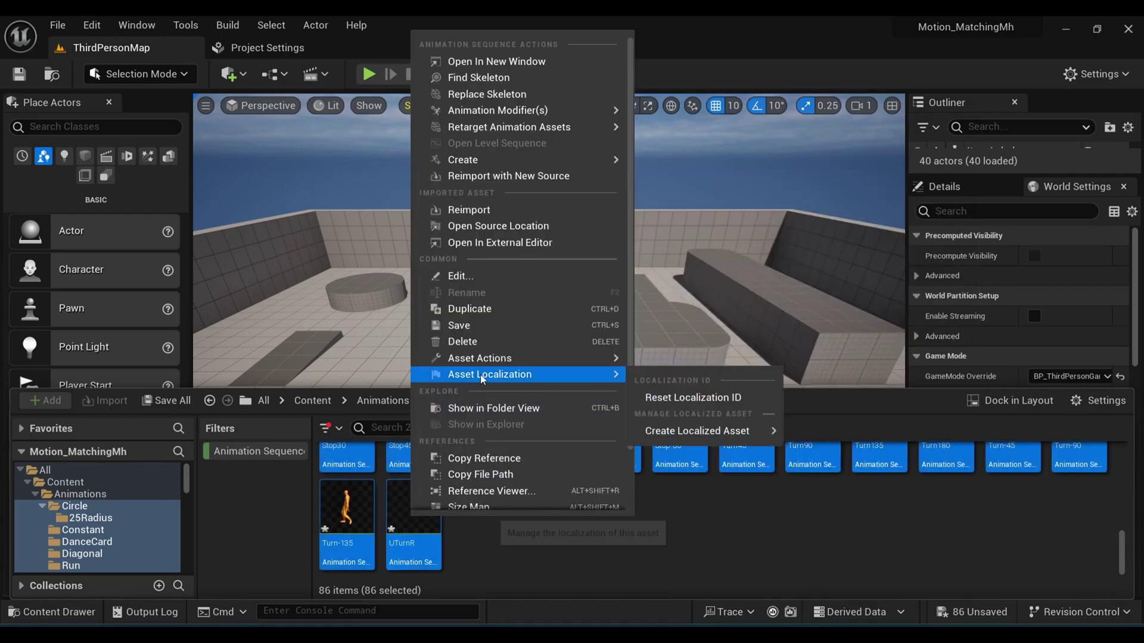
pyautogui.moveTo(486, 362)
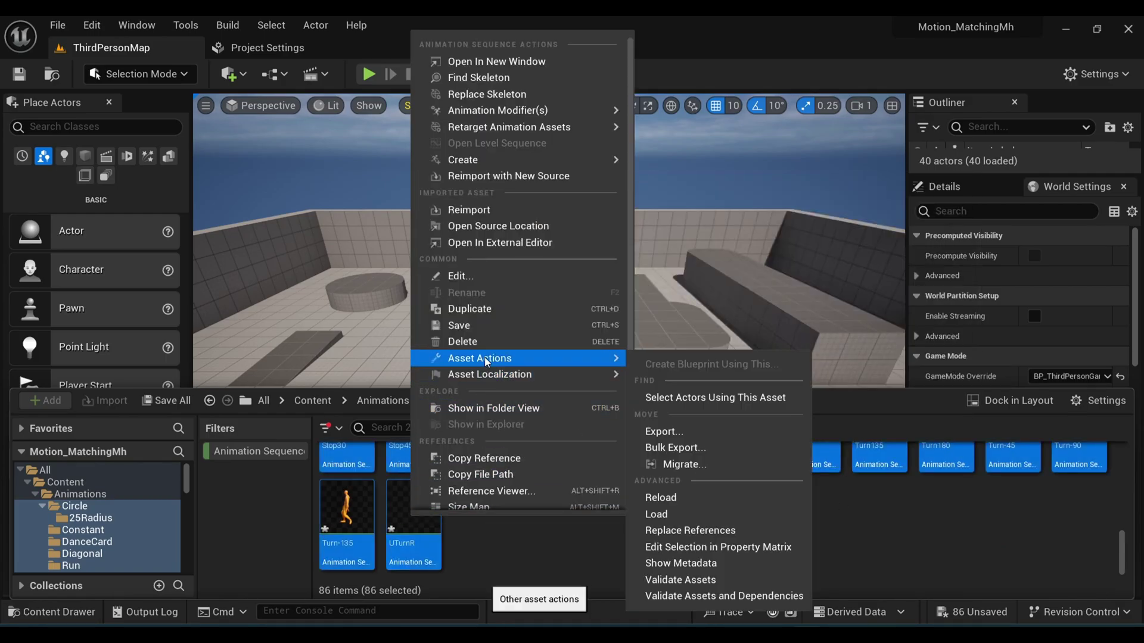
pyautogui.click(669, 548)
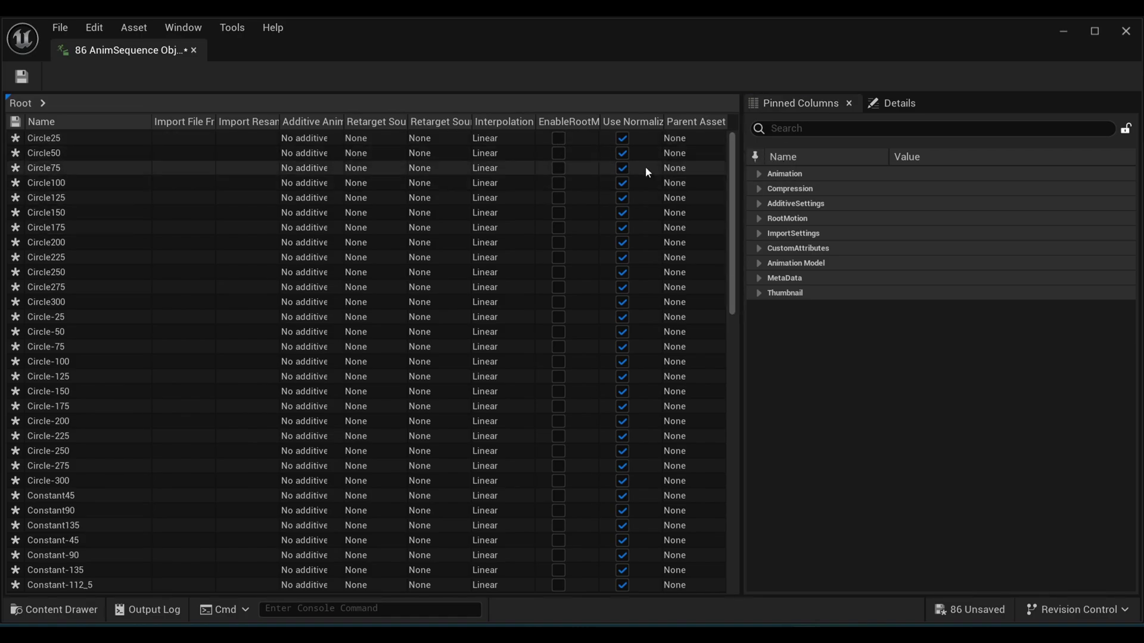
# Step: Expand the RootMotion group and save all 86 edited animation sequences
pyautogui.click(754, 218)
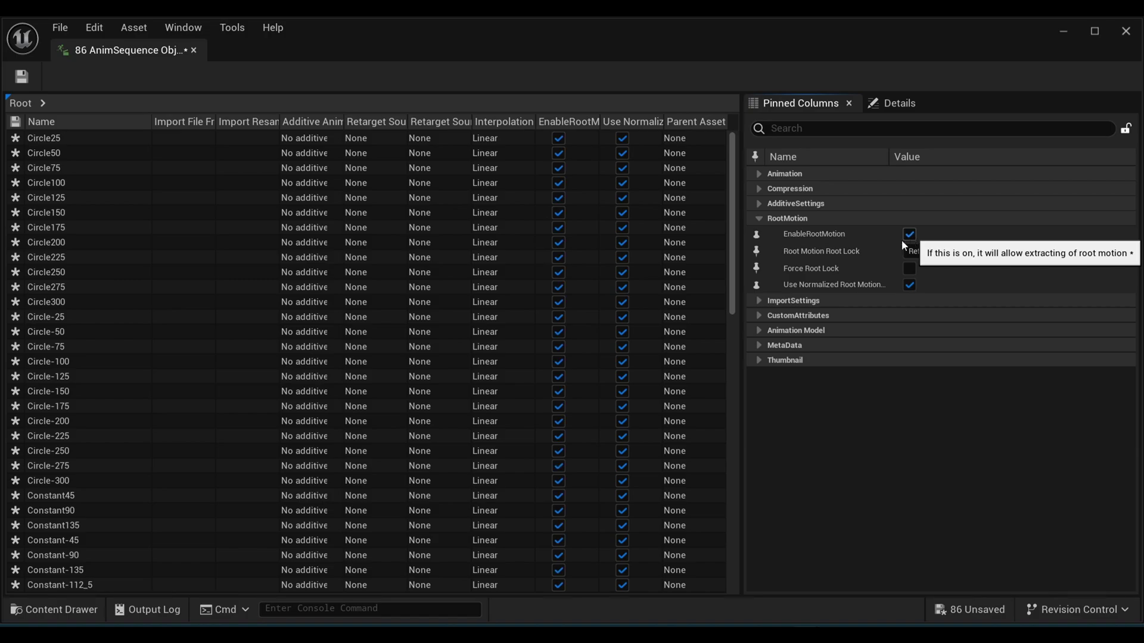
pyautogui.scroll(-8, 542, 433)
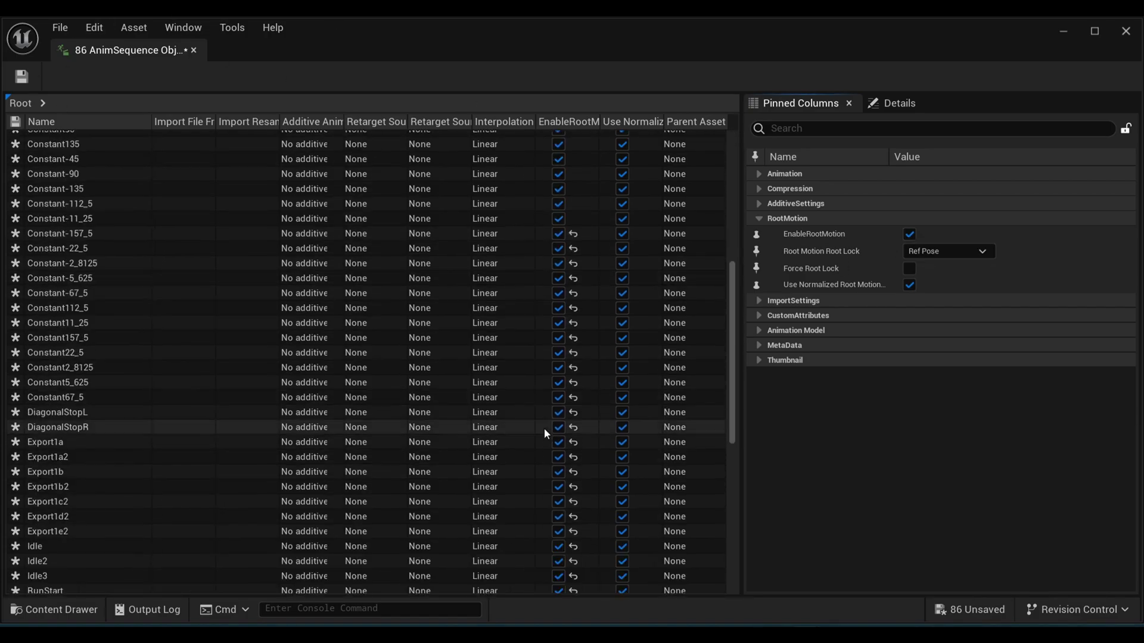
pyautogui.scroll(-3, 545, 427)
pyautogui.click(22, 76)
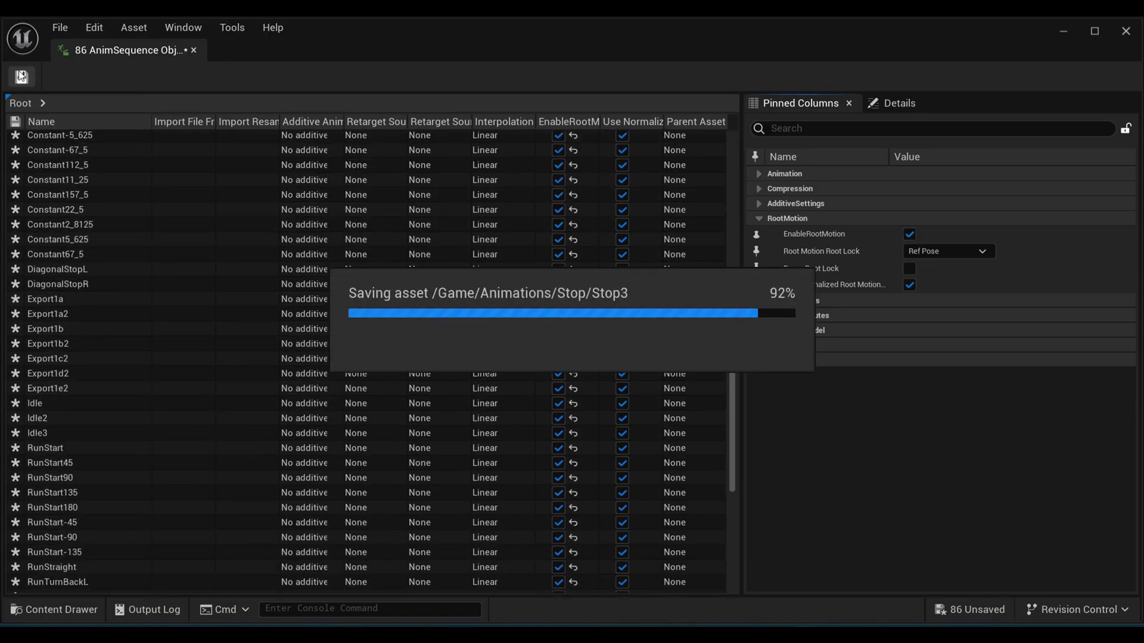
# Step: Close the bulk editor and create a new folder named 'mm' in Content
pyautogui.click(193, 50)
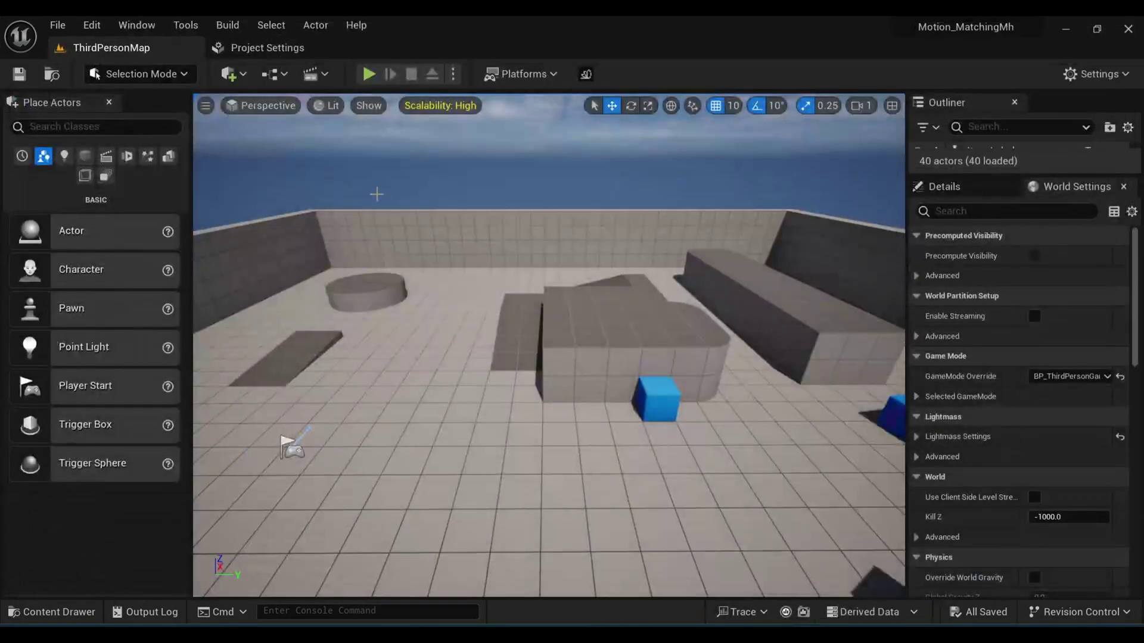
pyautogui.click(66, 605)
pyautogui.rightClick(643, 477)
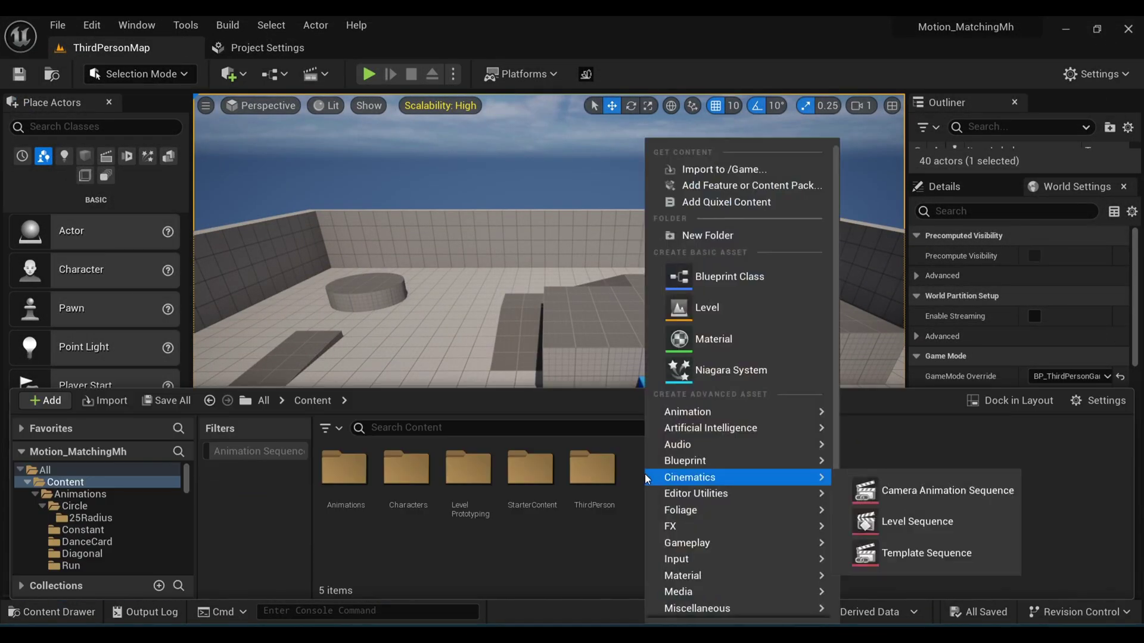
pyautogui.click(715, 236)
pyautogui.press('BackSpace')
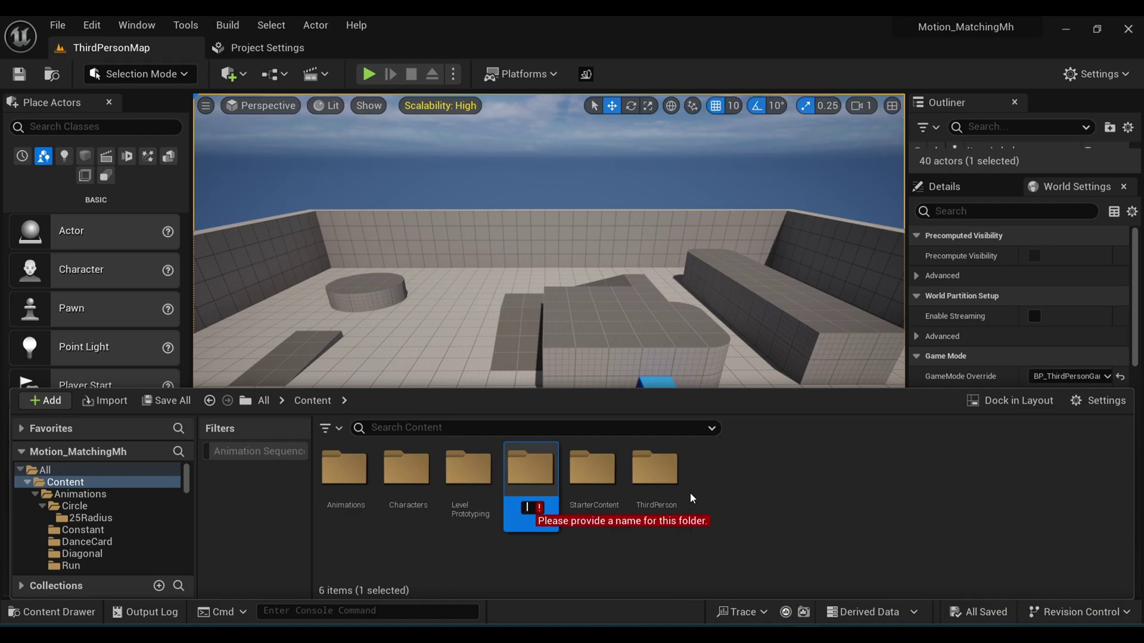
pyautogui.write('mm')
pyautogui.press('Return')
# Step: Copy BP_ThirdPerson from ThirdPerson/Blueprints into mm and rename the copy BP_mmplayer
pyautogui.doubleClick(655, 474)
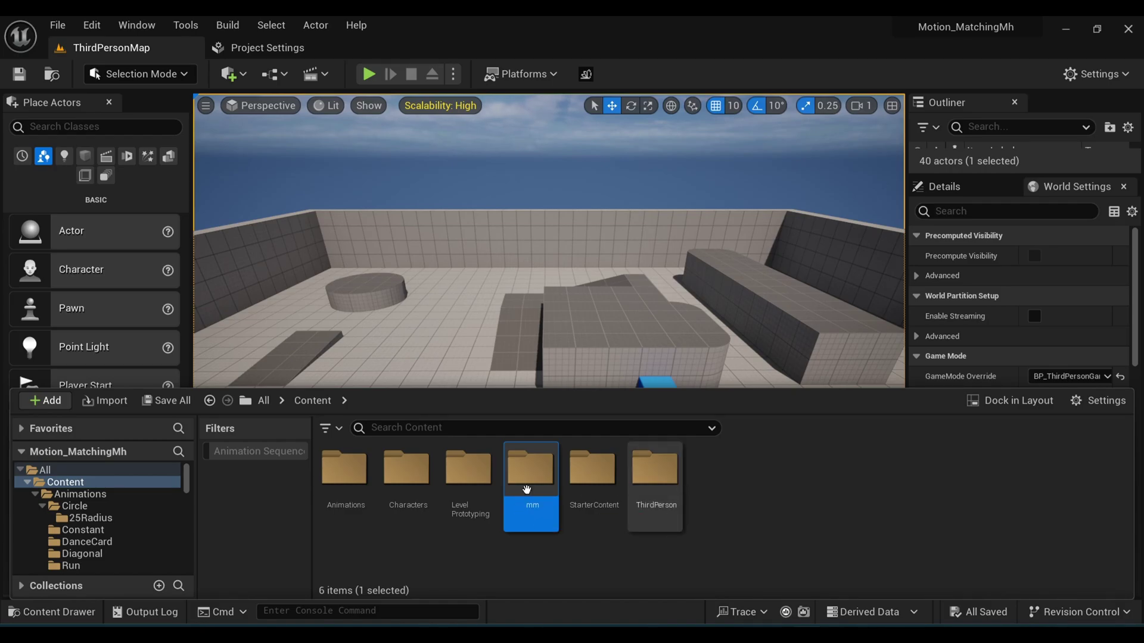
pyautogui.doubleClick(344, 473)
pyautogui.hotkey('ctrl', 'c')
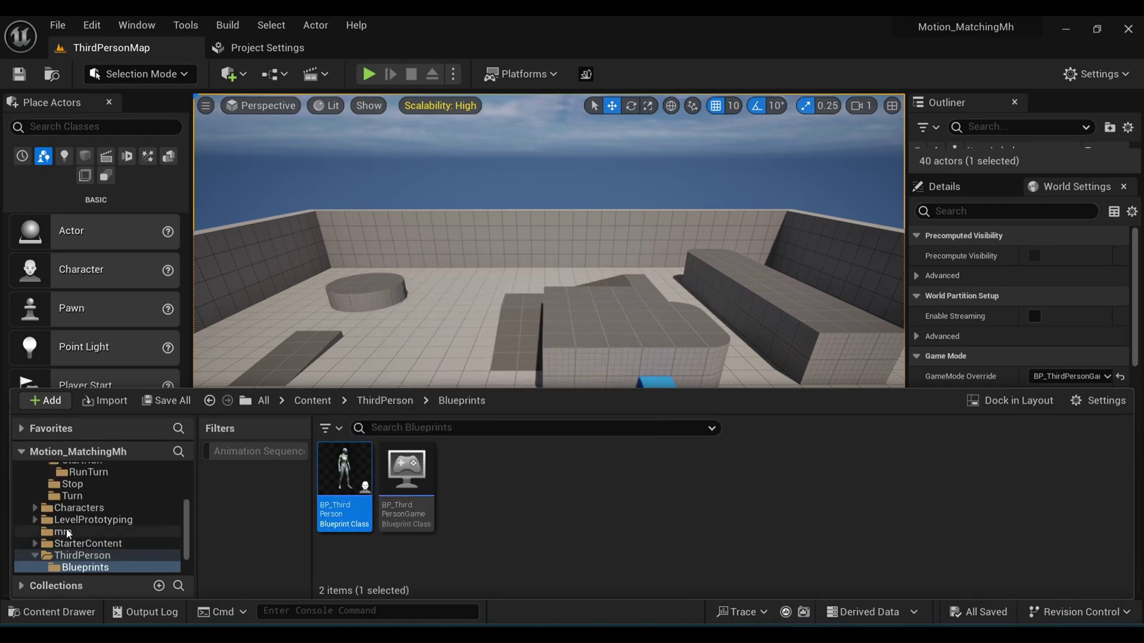
pyautogui.click(63, 531)
pyautogui.hotkey('ctrl', 'v')
pyautogui.rightClick(357, 485)
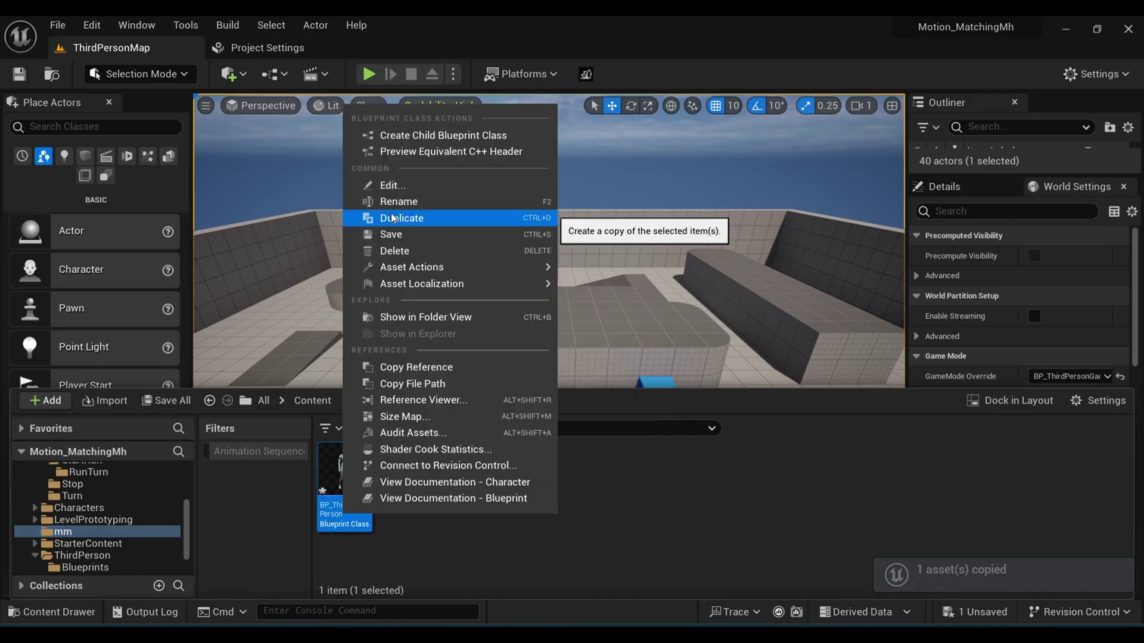
pyautogui.click(393, 202)
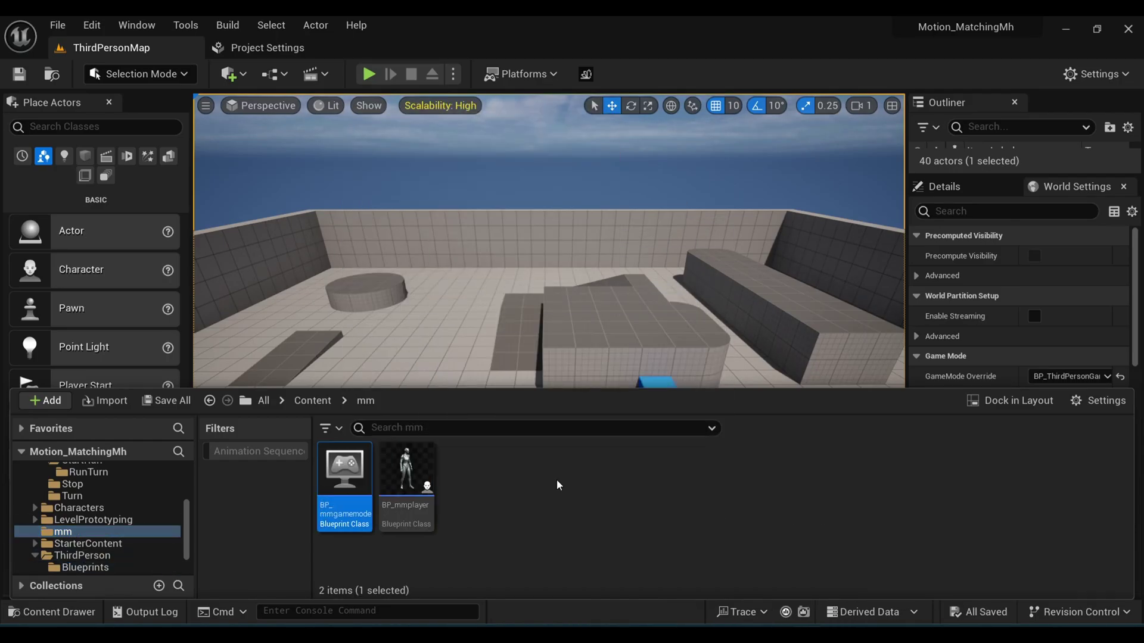
pyautogui.click(396, 497)
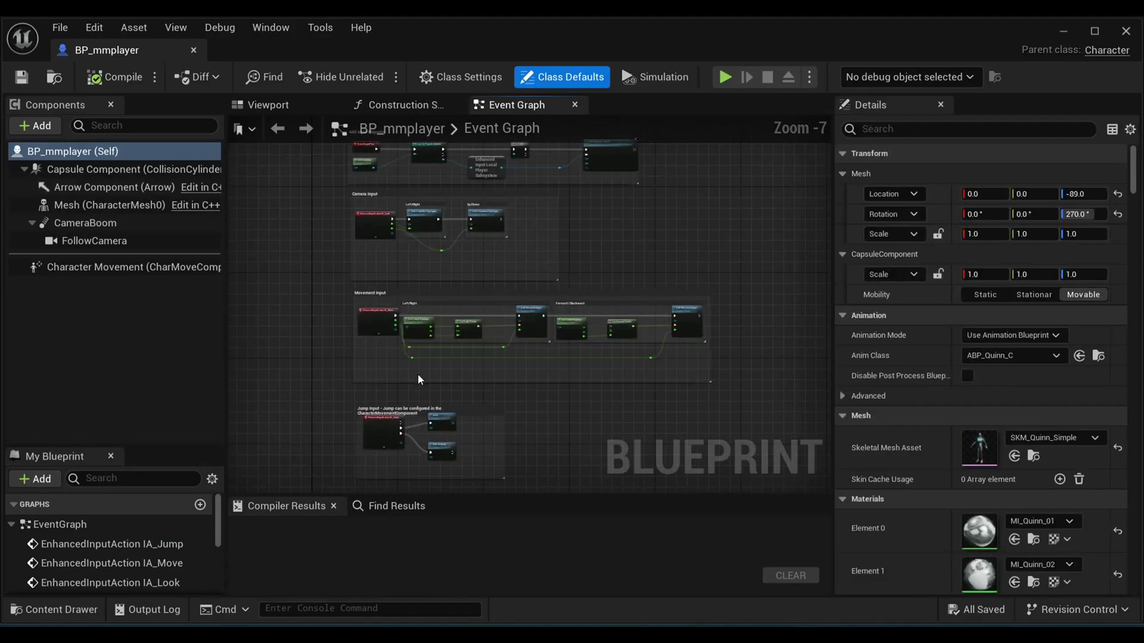
# Step: Set the Mesh component's Skeletal Mesh Asset to MoStudio_Character in the Viewport
pyautogui.scroll(-3, 292, 337)
pyautogui.click(268, 105)
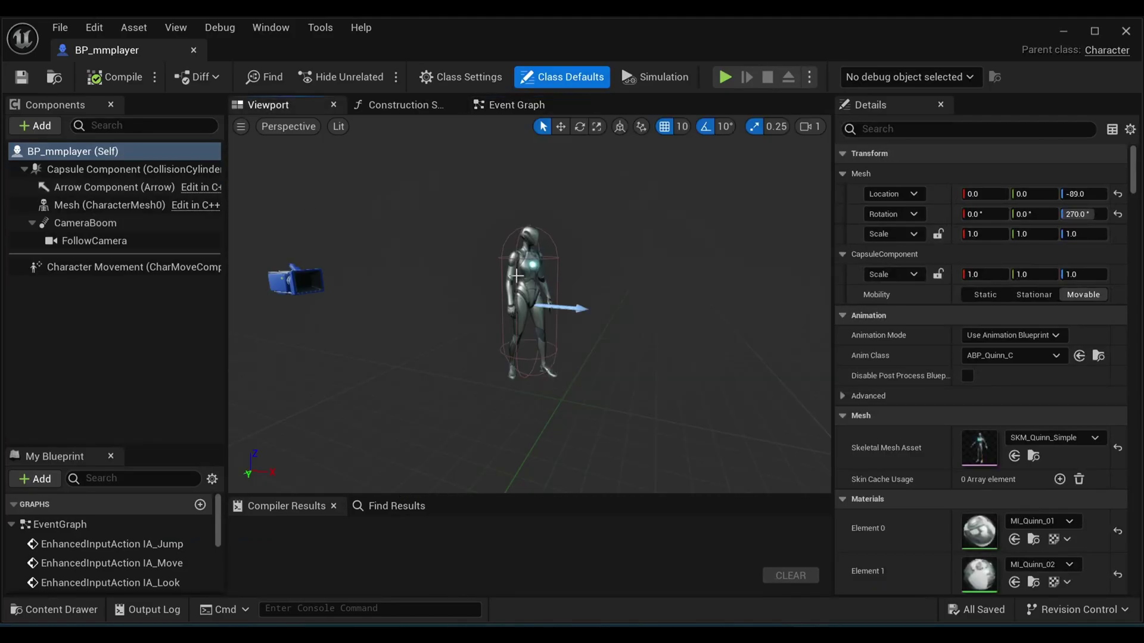
pyautogui.click(521, 292)
pyautogui.click(1049, 518)
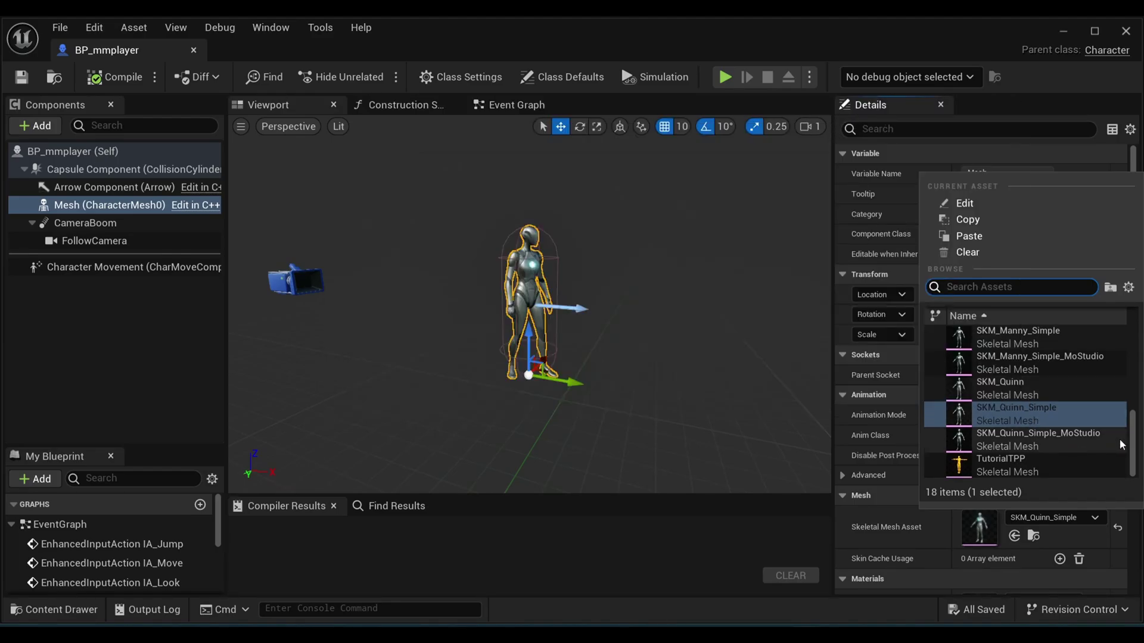
pyautogui.moveTo(1138, 438); pyautogui.dragTo(1131, 374)
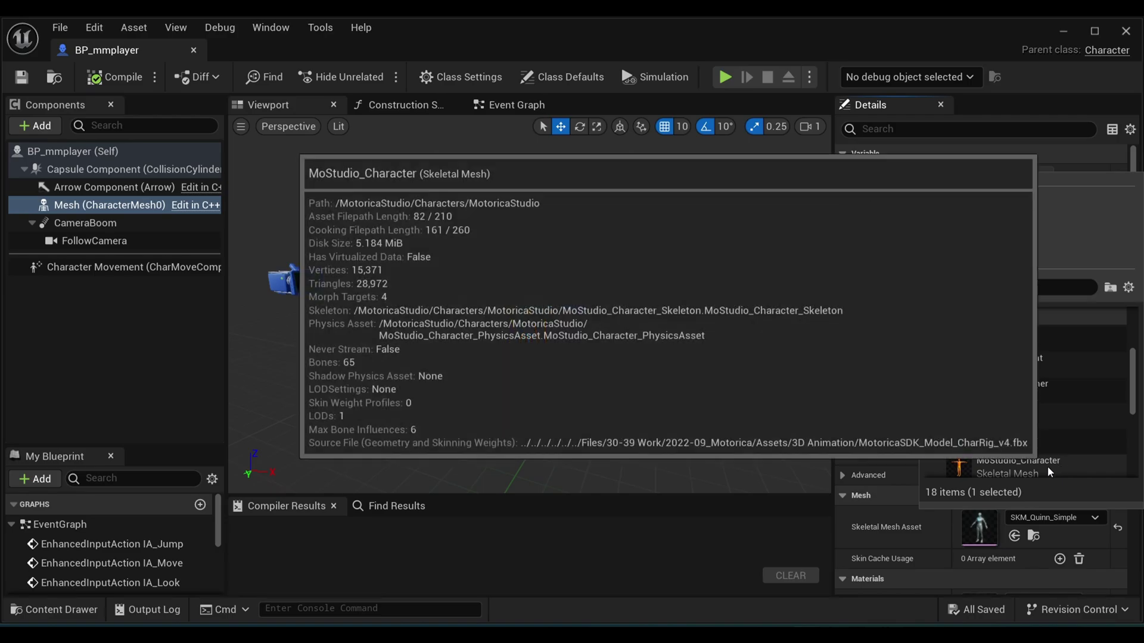
pyautogui.click(1055, 457)
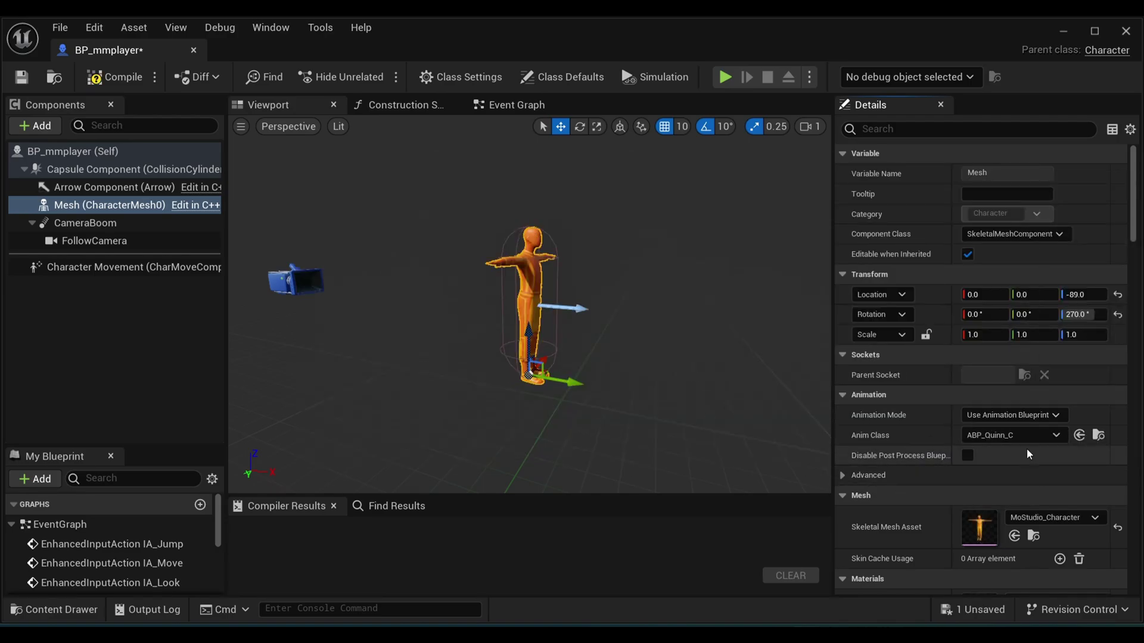
# Step: Leave the Anim Class unchanged and filter the details panel for 'rota'
pyautogui.click(1013, 435)
pyautogui.press('Escape')
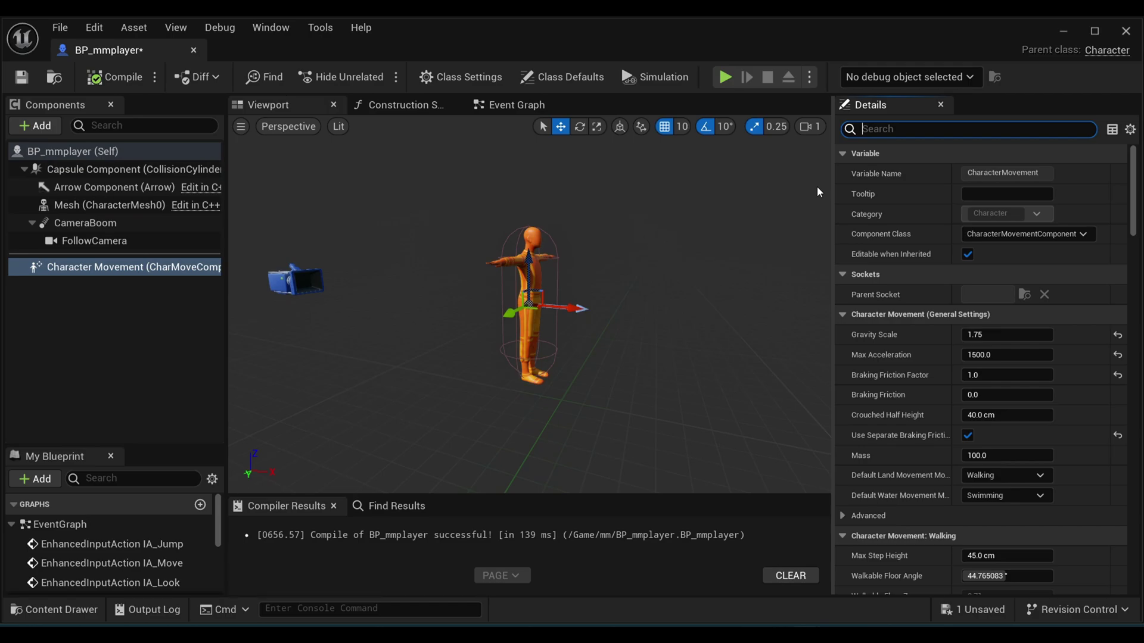
pyautogui.write('rota')
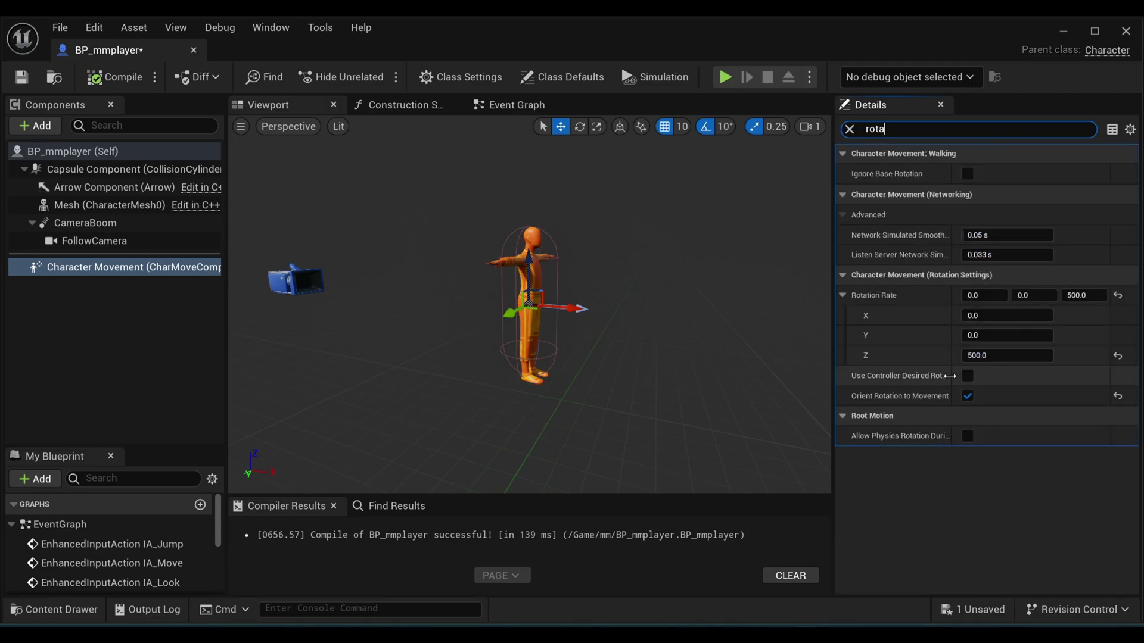
# Step: Disable Orient Rotation to Movement, enable Use Controller Desired Rotation, and reset braking friction defaults
pyautogui.click(966, 396)
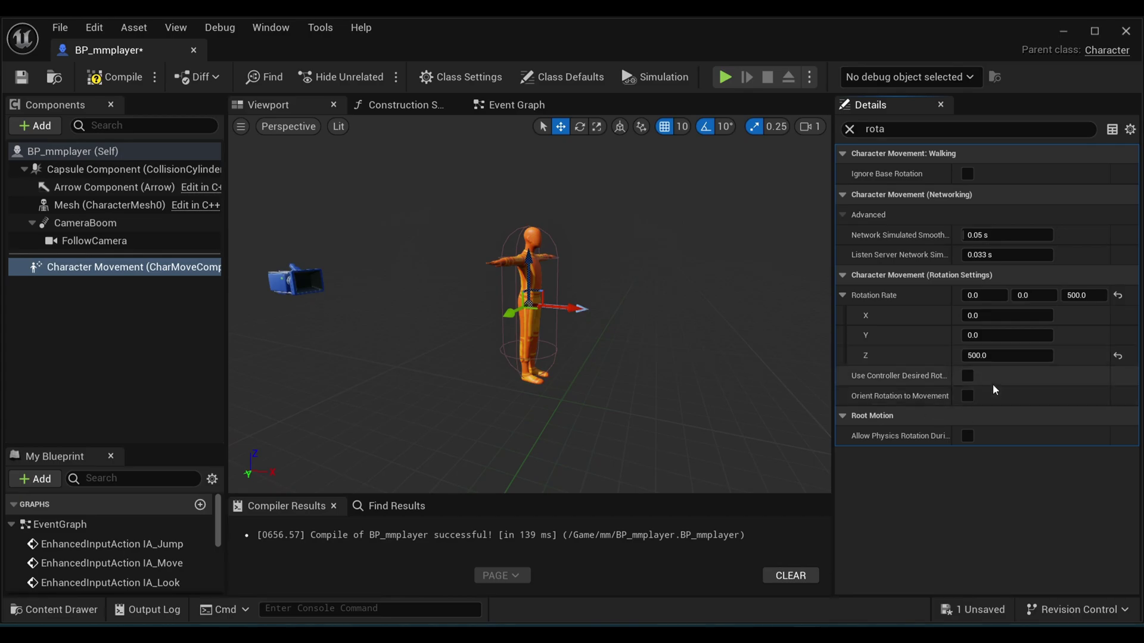
pyautogui.click(966, 377)
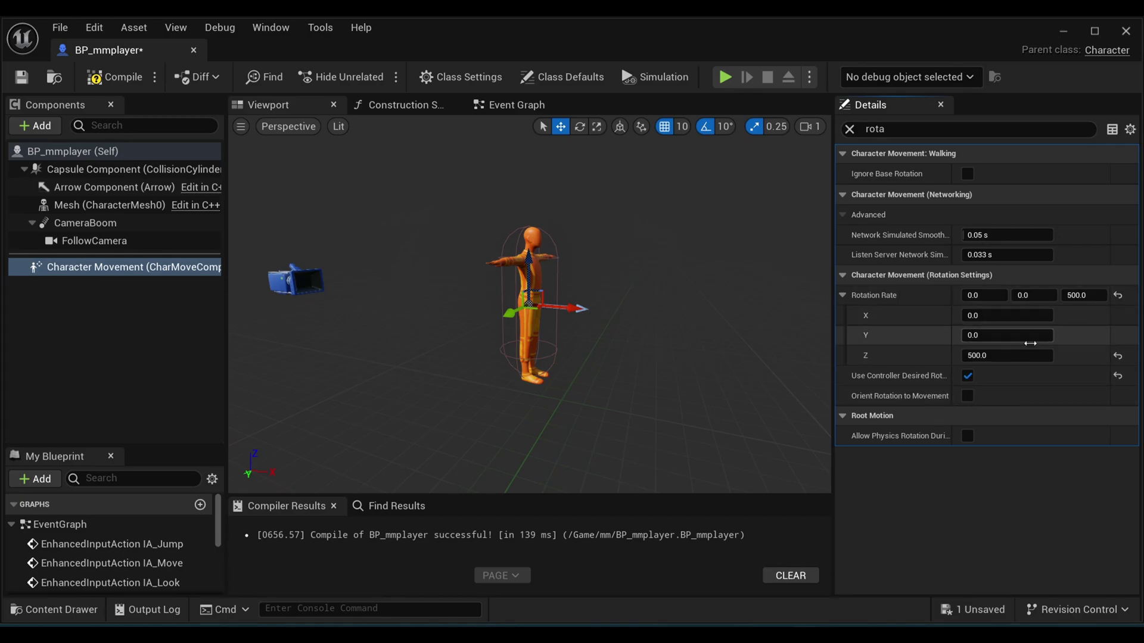
pyautogui.click(850, 129)
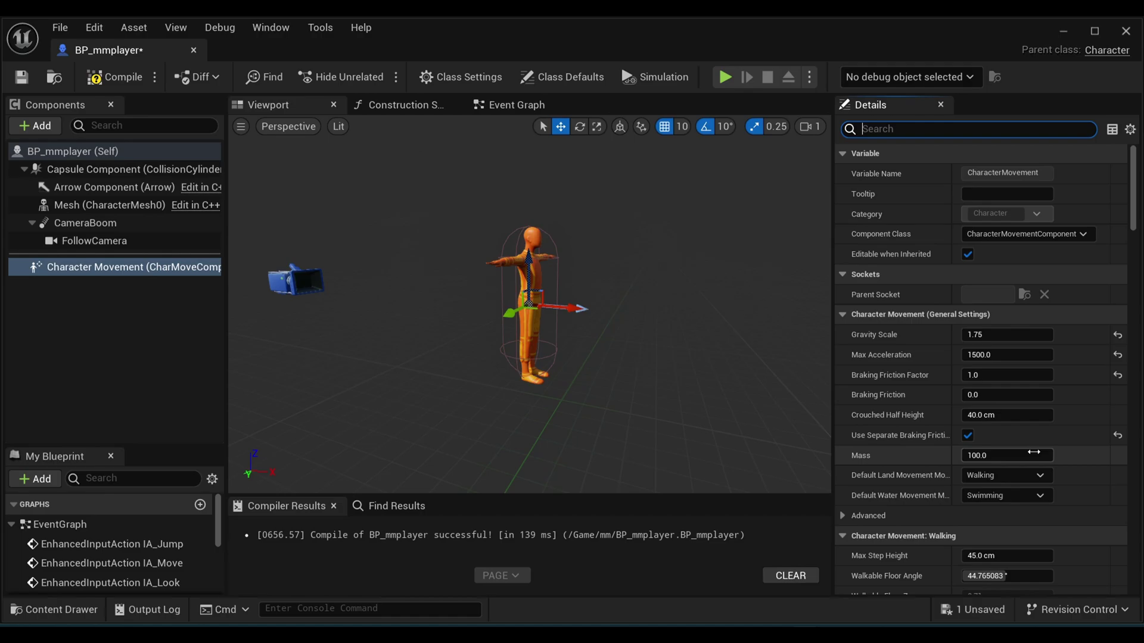
pyautogui.click(1117, 373)
pyautogui.click(1118, 435)
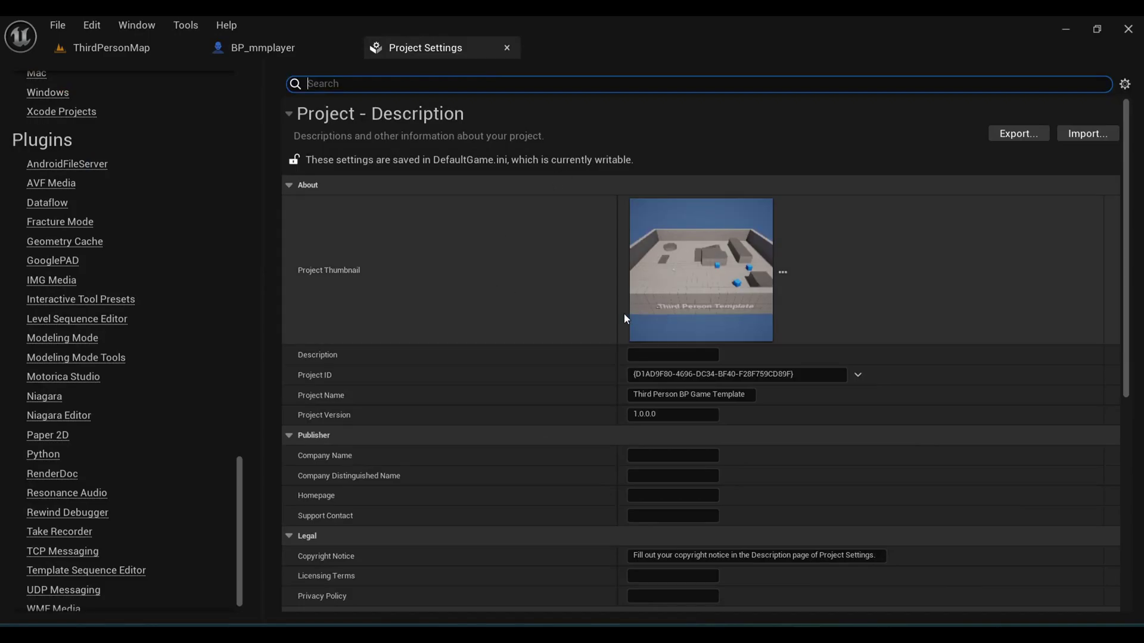
# Step: In Maps & Modes, set Default GameMode to BP_mmgamemode and Default Pawn Class to BP_mmplayer
pyautogui.scroll(15, 119, 298)
pyautogui.click(61, 192)
pyautogui.click(684, 207)
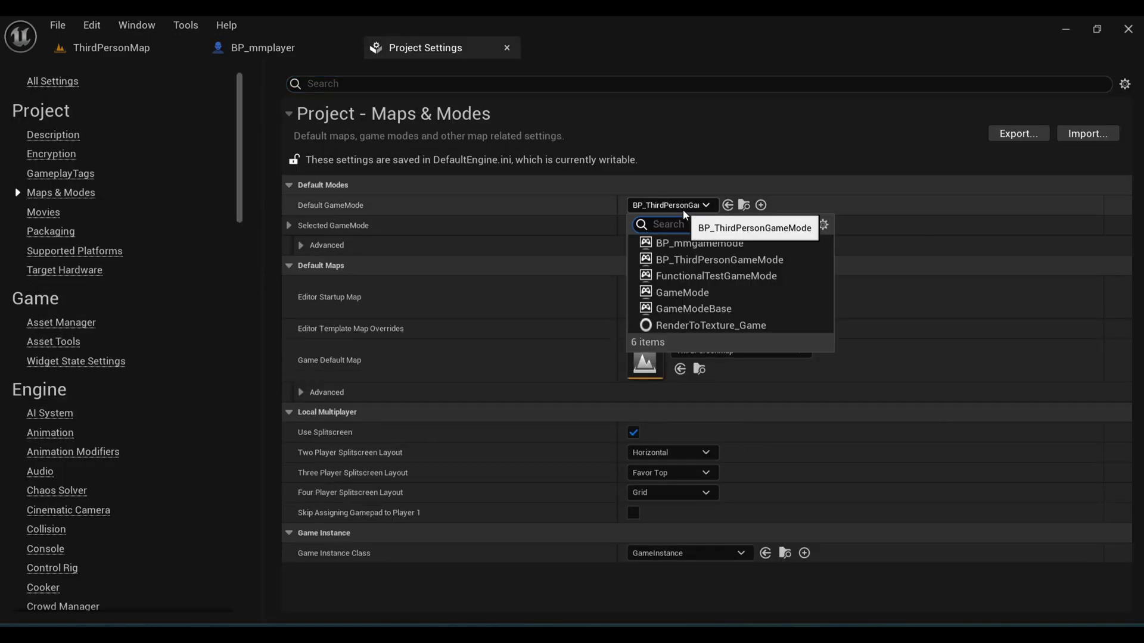
pyautogui.click(700, 243)
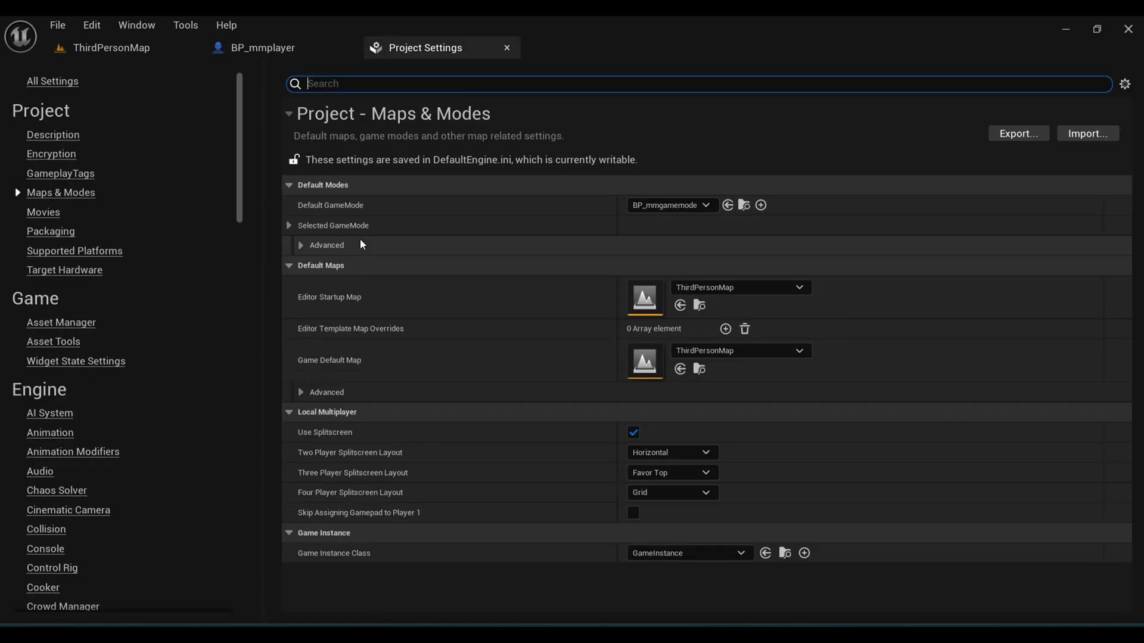
pyautogui.click(288, 226)
pyautogui.click(699, 244)
pyautogui.click(703, 314)
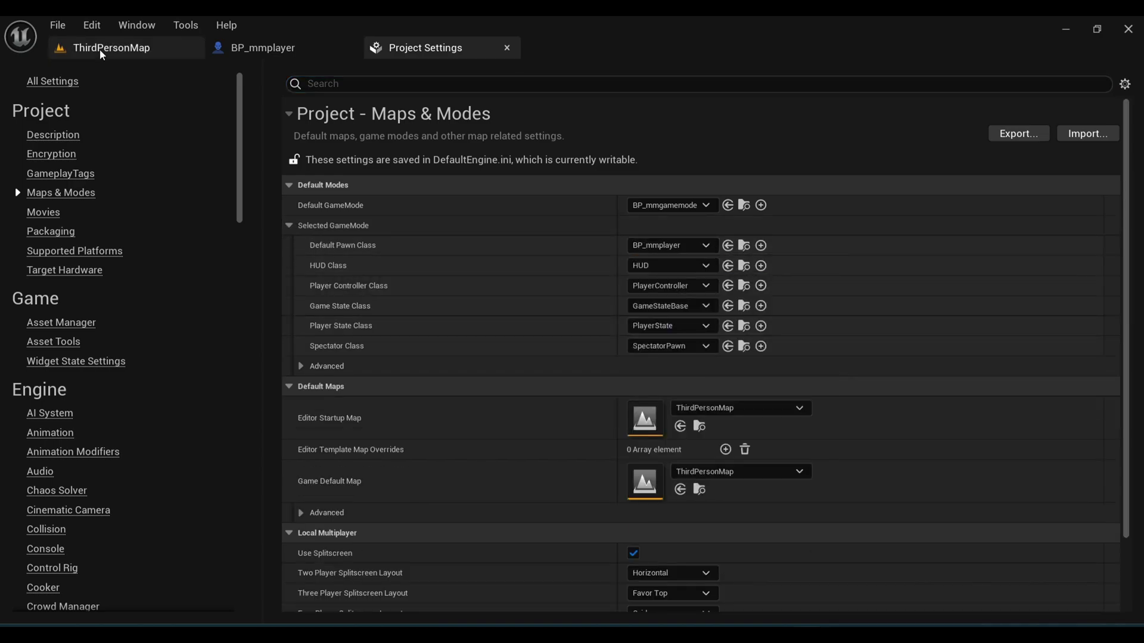
pyautogui.click(101, 53)
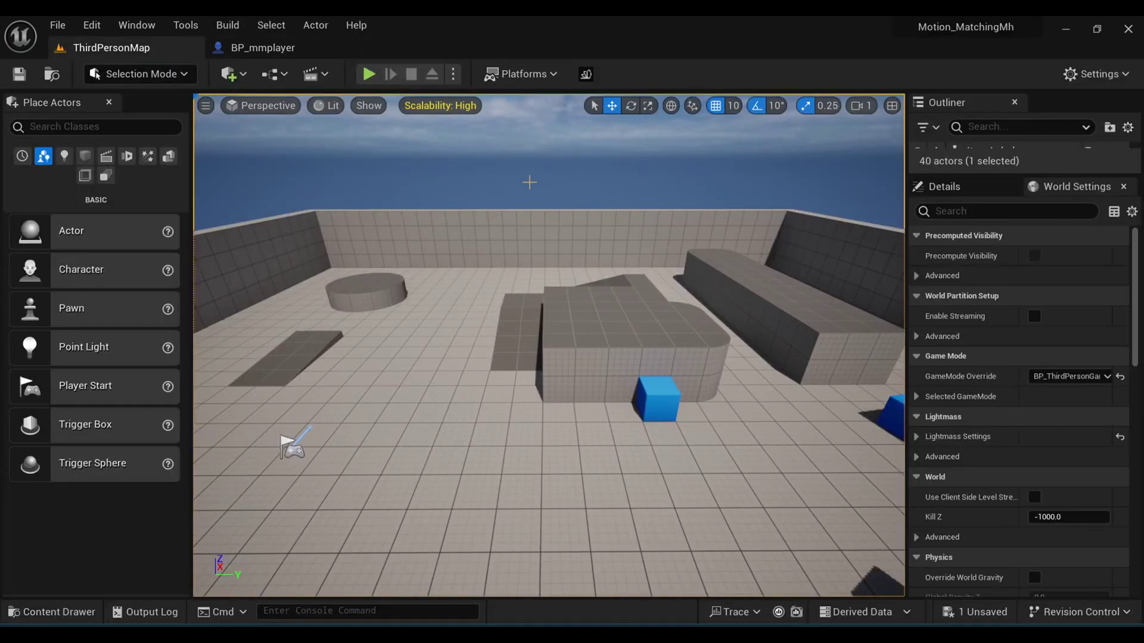
# Step: Create an Animation Blueprint for MoStudio_Character_Skeleton in mm, named ABP_MMplayer
pyautogui.click(59, 612)
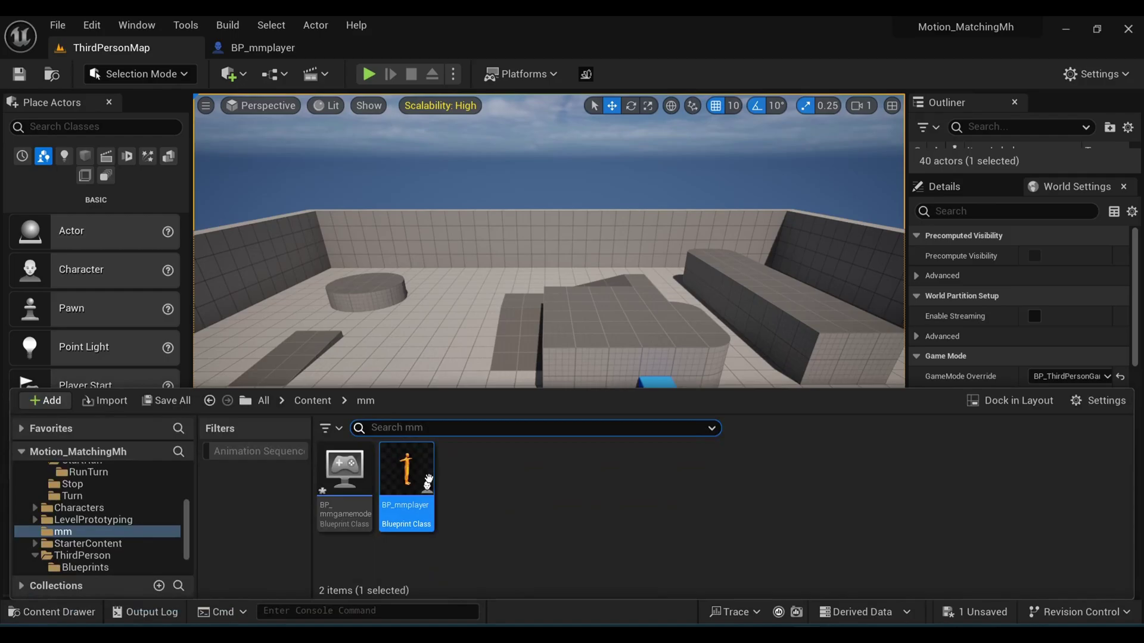
pyautogui.click(477, 484)
pyautogui.rightClick(451, 480)
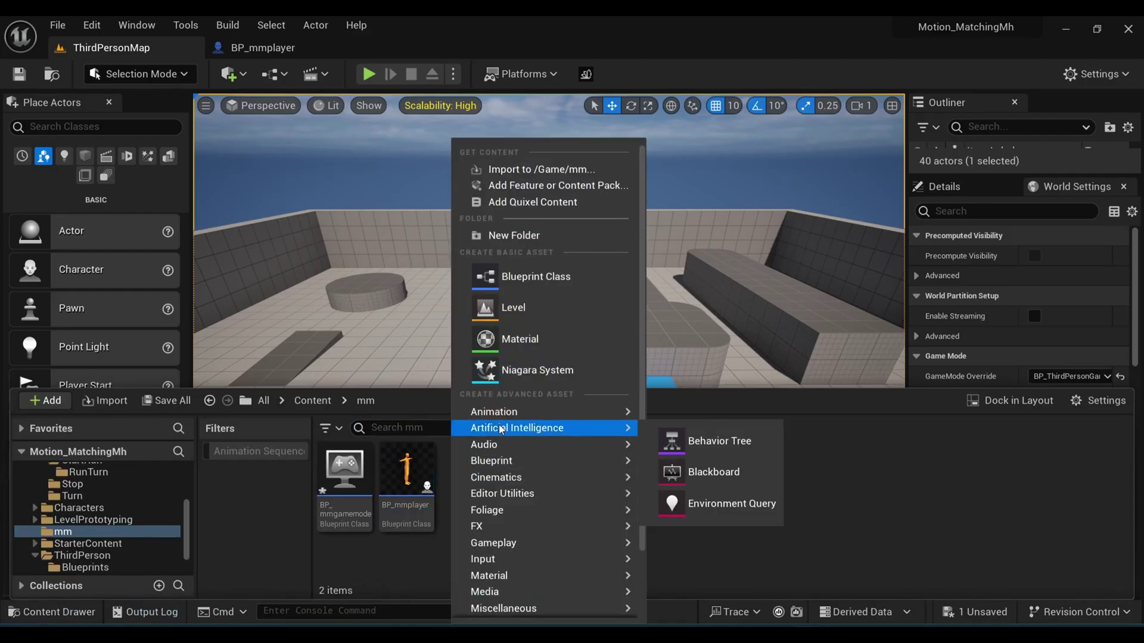
pyautogui.moveTo(499, 413)
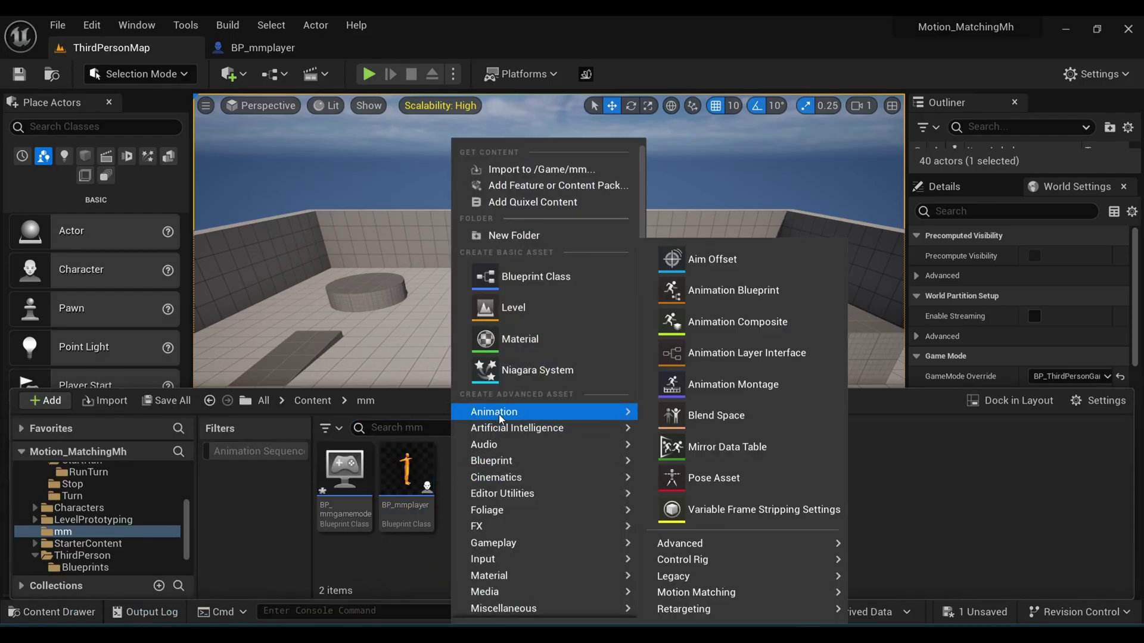
pyautogui.click(715, 290)
pyautogui.scroll(-3, 537, 369)
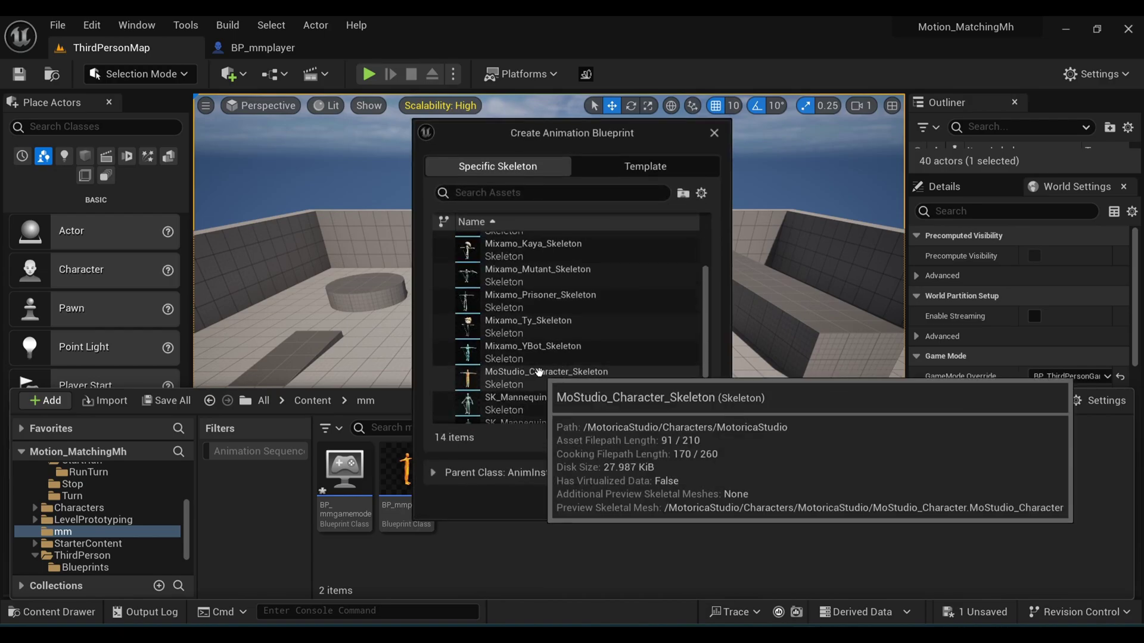
pyautogui.click(536, 378)
pyautogui.click(614, 502)
pyautogui.press('BackSpace')
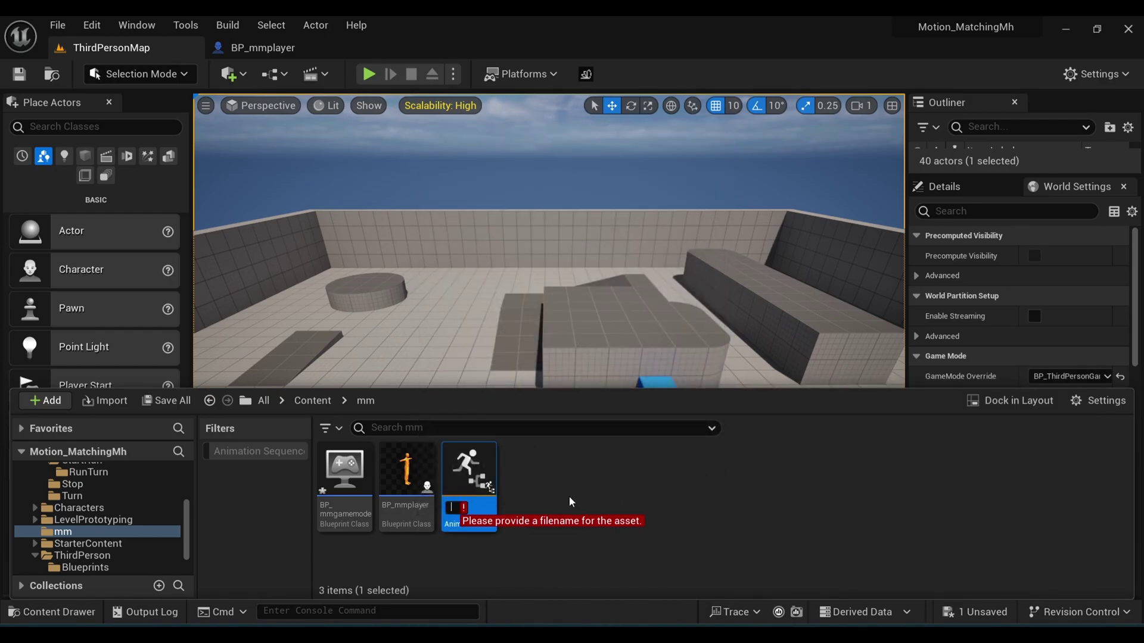
pyautogui.write('ABP_MMplayer')
pyautogui.press('Return')
# Step: In ABP_MMplayer's Event Graph, cast the Get Owning Actor result to BP_mmplayer
pyautogui.doubleClick(469, 470)
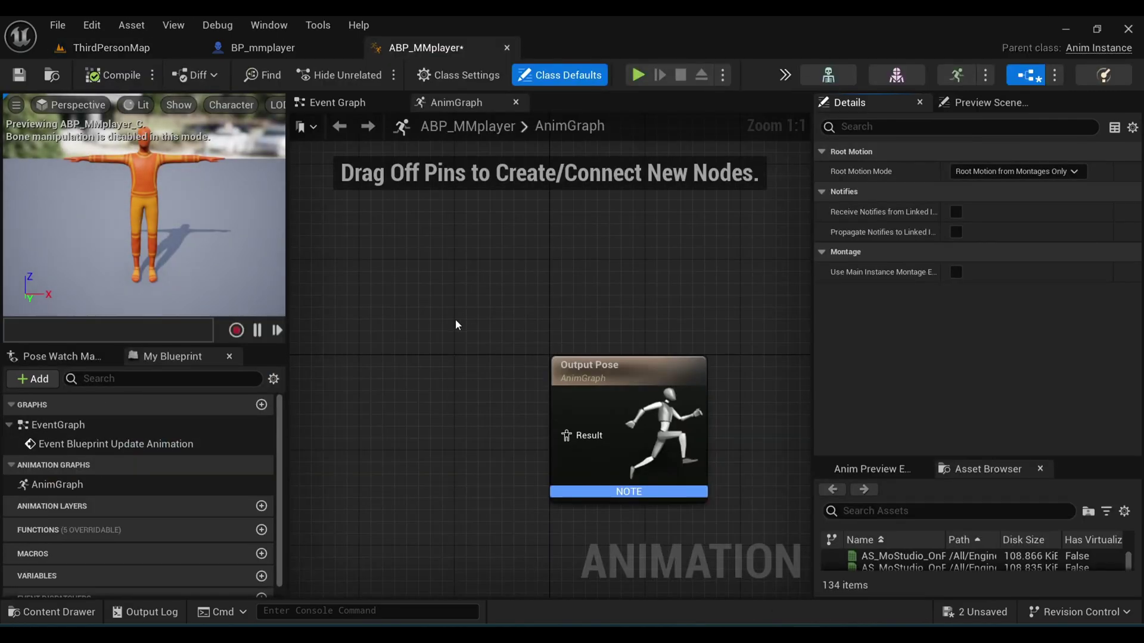
pyautogui.scroll(-2, 455, 361)
pyautogui.rightClick(455, 361)
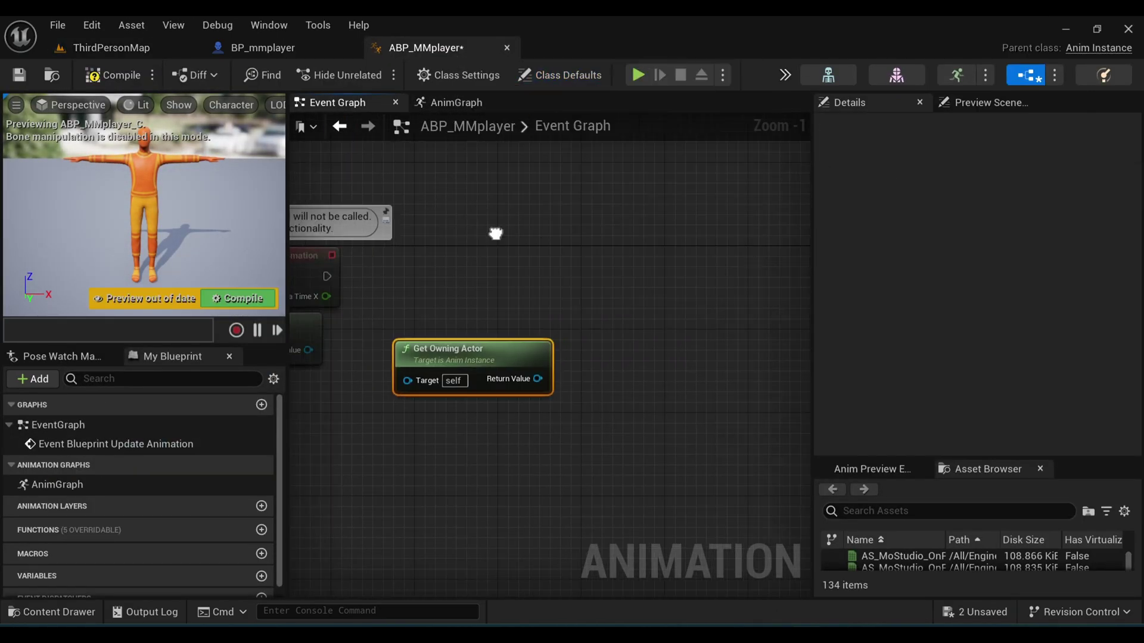
pyautogui.moveTo(495, 233); pyautogui.dragTo(367, 295, button='right')
pyautogui.moveTo(390, 438); pyautogui.dragTo(471, 355)
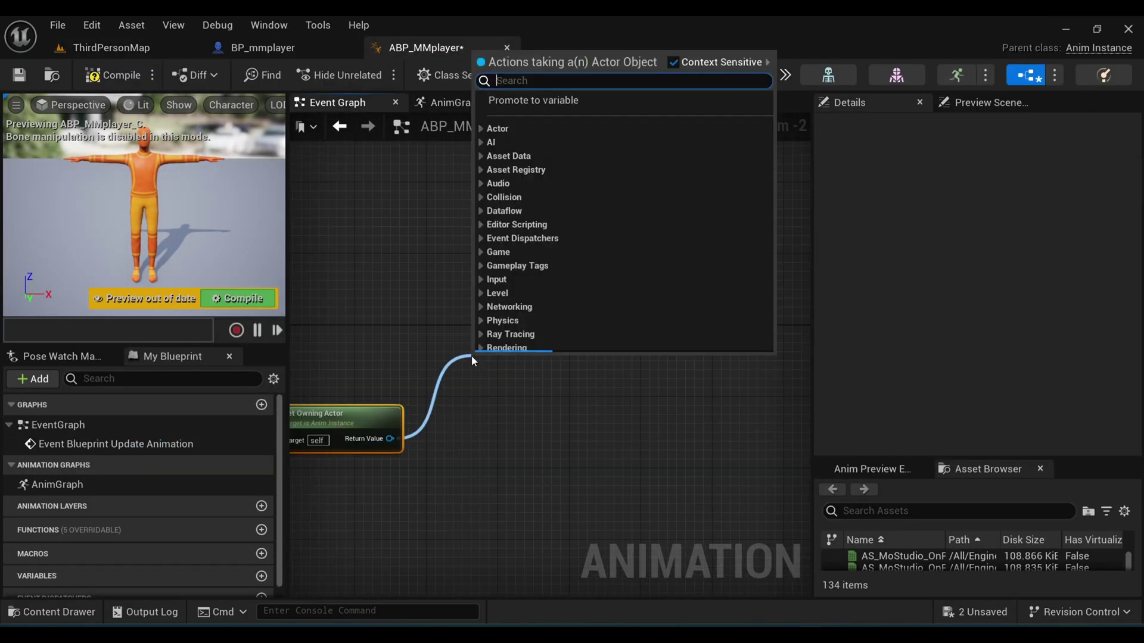
pyautogui.write('cast to mm')
pyautogui.click(606, 161)
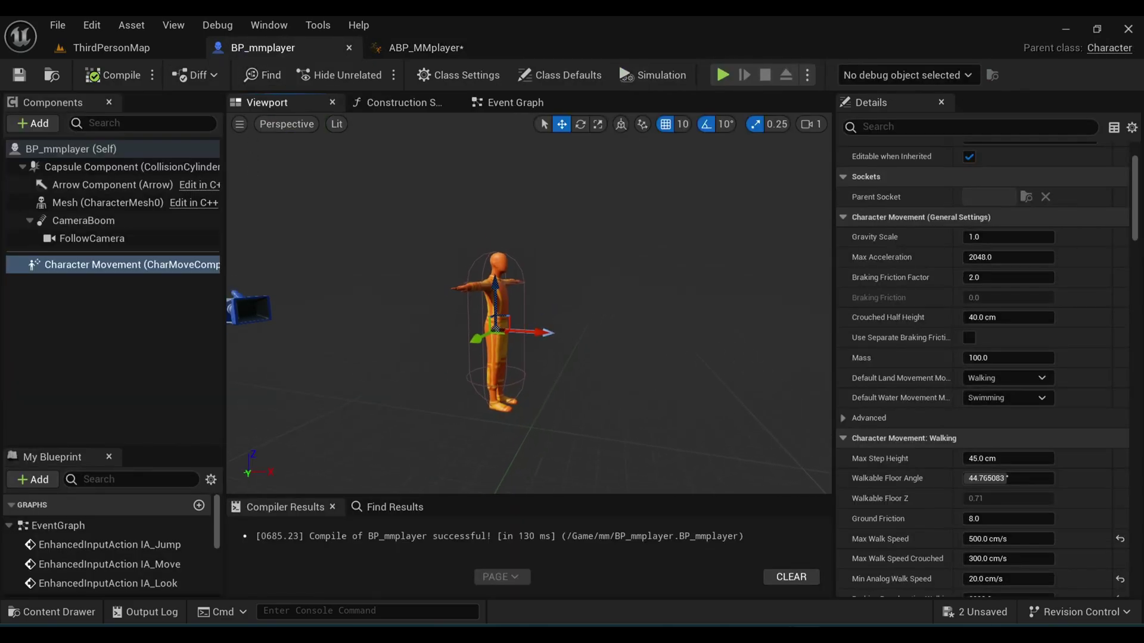
# Step: Add a CharacterTrajectory component to BP_mmplayer
pyautogui.moveTo(266, 196); pyautogui.dragTo(197, 193, button='right')
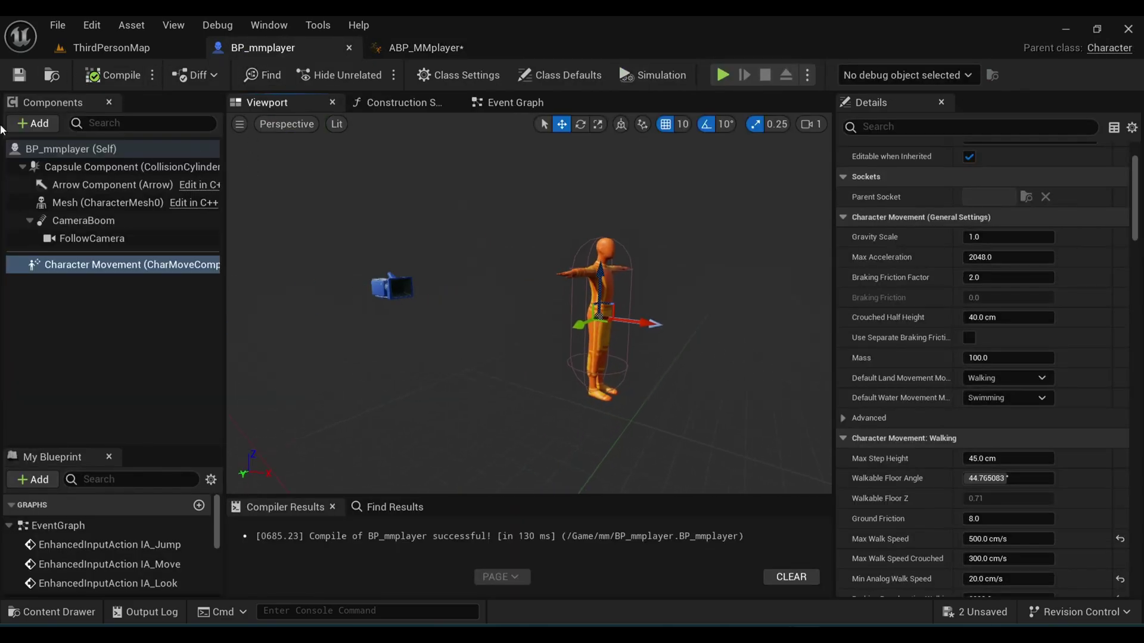
pyautogui.click(32, 123)
pyautogui.write('tra')
pyautogui.click(66, 158)
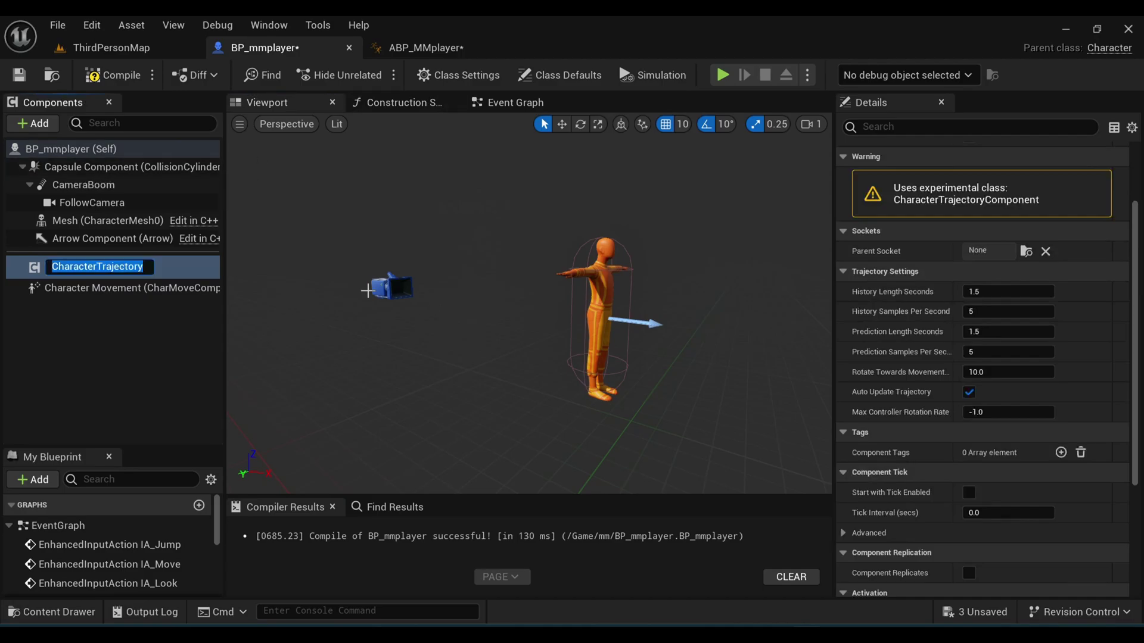
pyautogui.press('Return')
# Step: Get CharacterTrajectory from the cast and promote it to a Character Trajectory variable
pyautogui.click(414, 53)
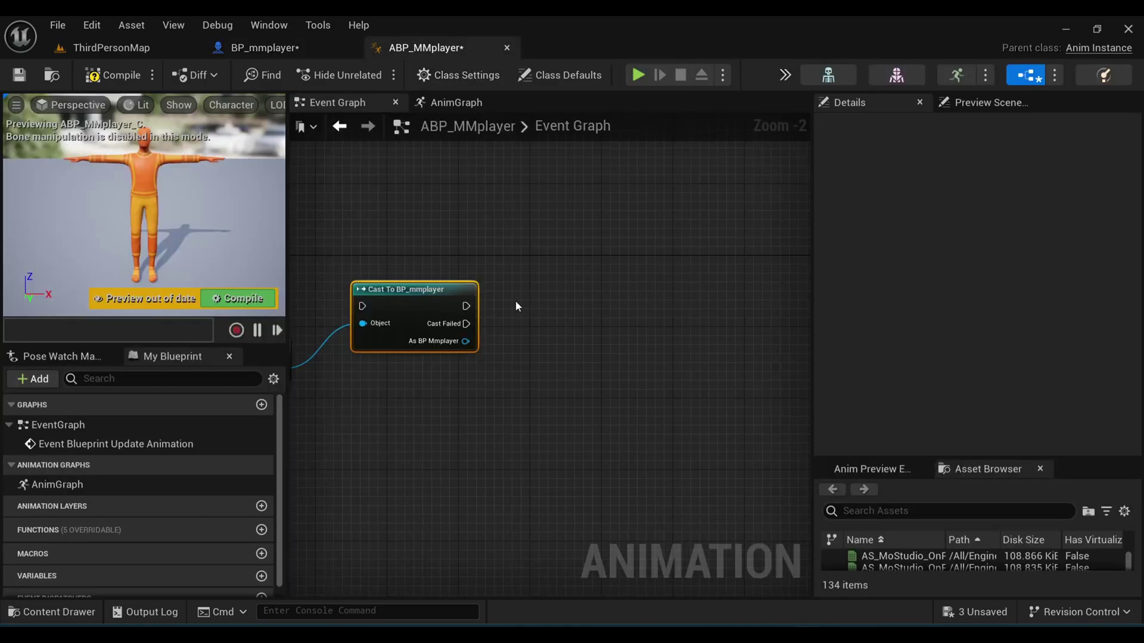
pyautogui.moveTo(469, 341); pyautogui.dragTo(502, 370)
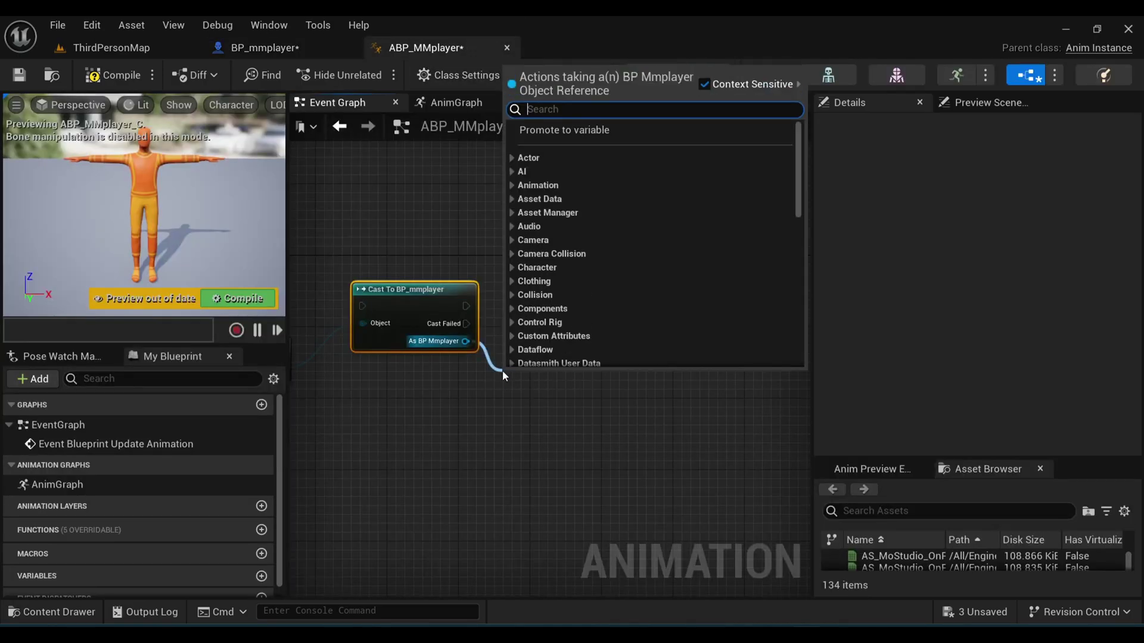
pyautogui.write('traj')
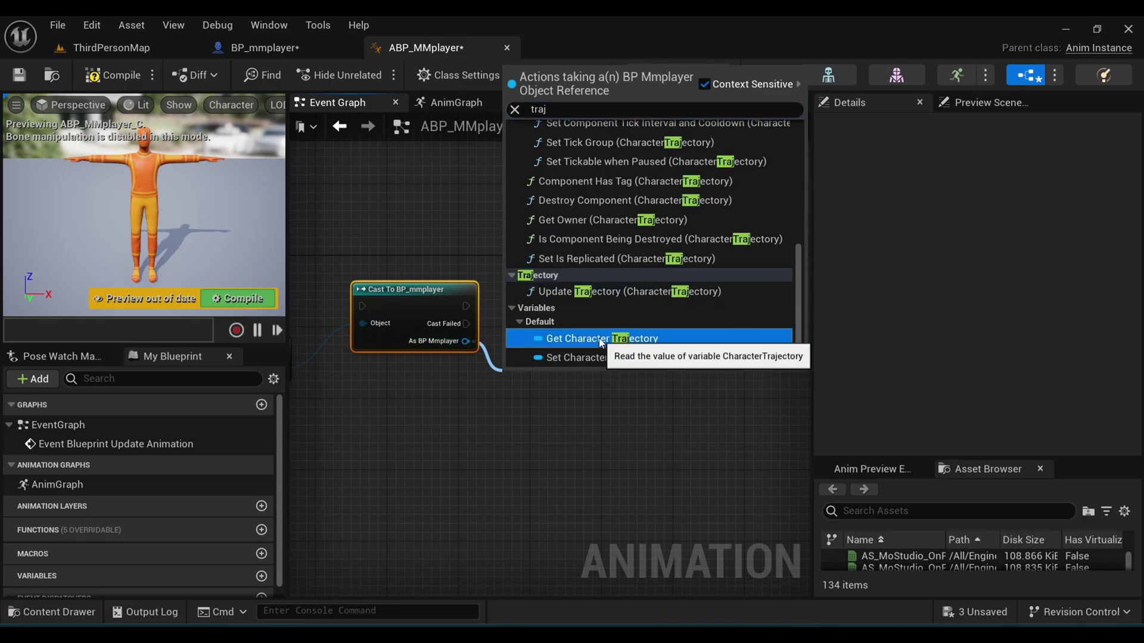
pyautogui.click(598, 339)
pyautogui.rightClick(528, 390)
pyautogui.click(560, 420)
pyautogui.moveTo(609, 384); pyautogui.dragTo(549, 352, button='right')
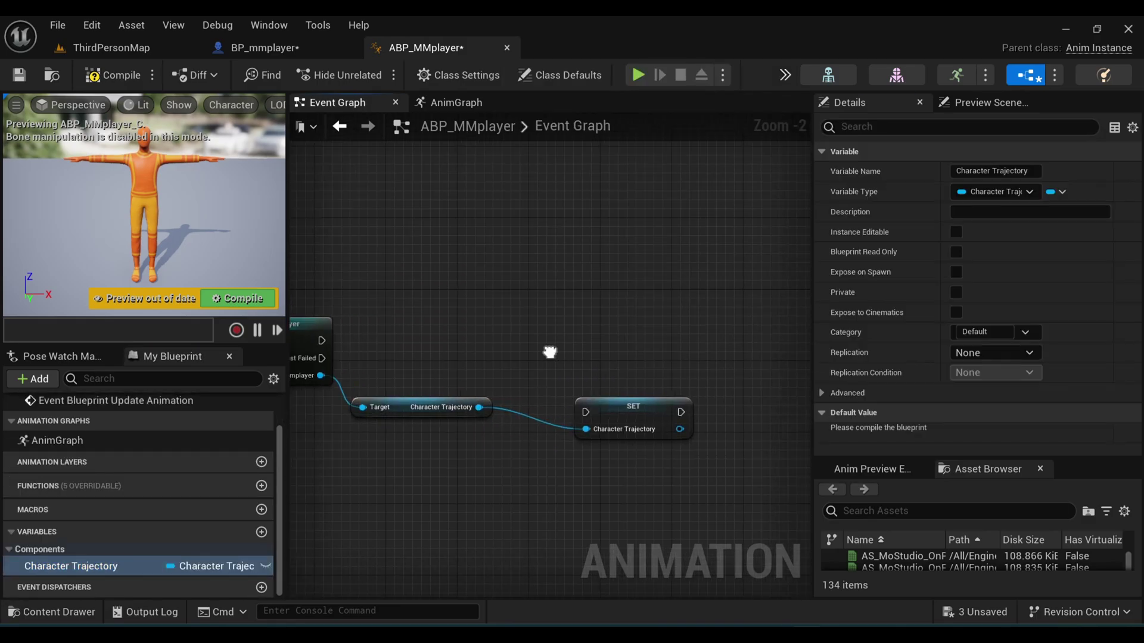
pyautogui.moveTo(624, 408); pyautogui.dragTo(581, 334)
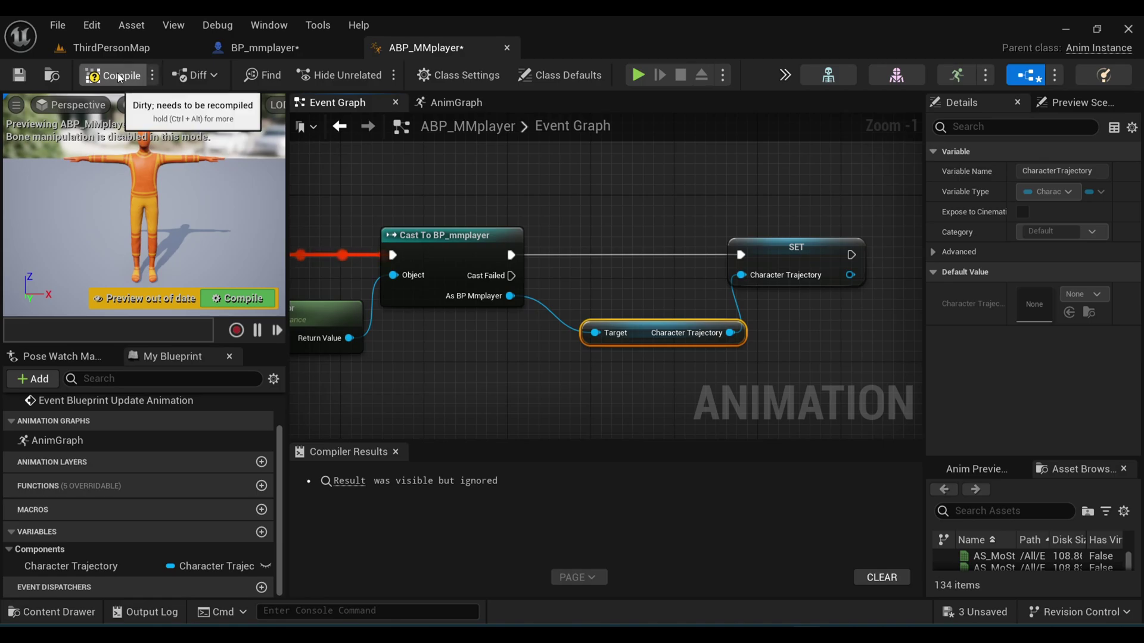
pyautogui.moveTo(454, 222); pyautogui.dragTo(602, 226, button='right')
# Step: Add a Motion Matching node to the AnimGraph, discarding an unusable Character Trajectory getter
pyautogui.click(456, 103)
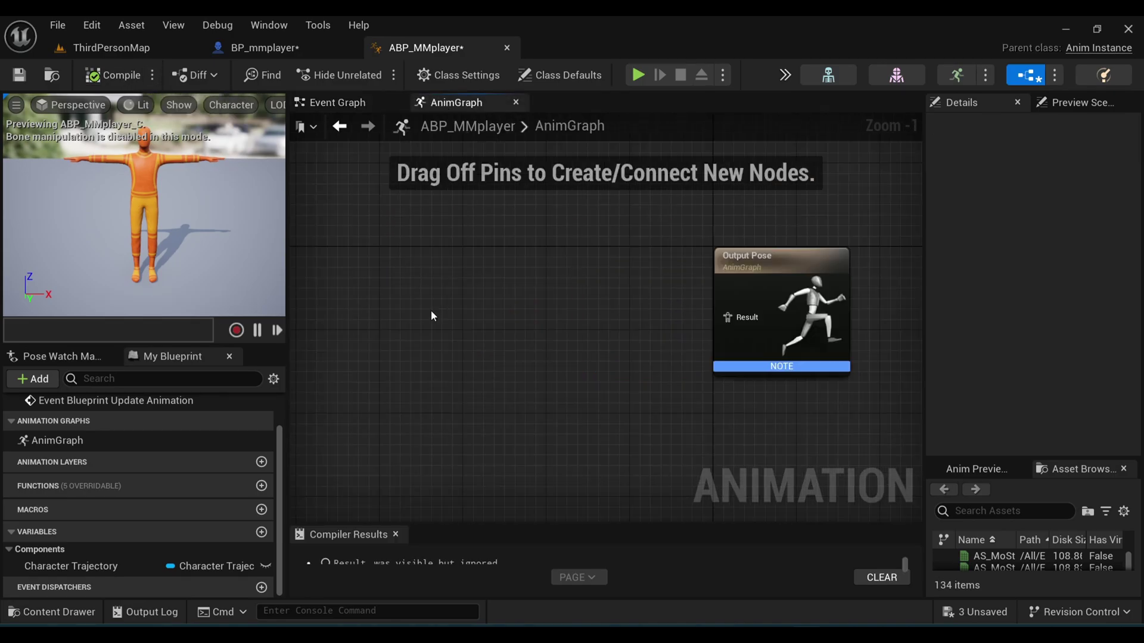
pyautogui.rightClick(430, 310)
pyautogui.write('motion')
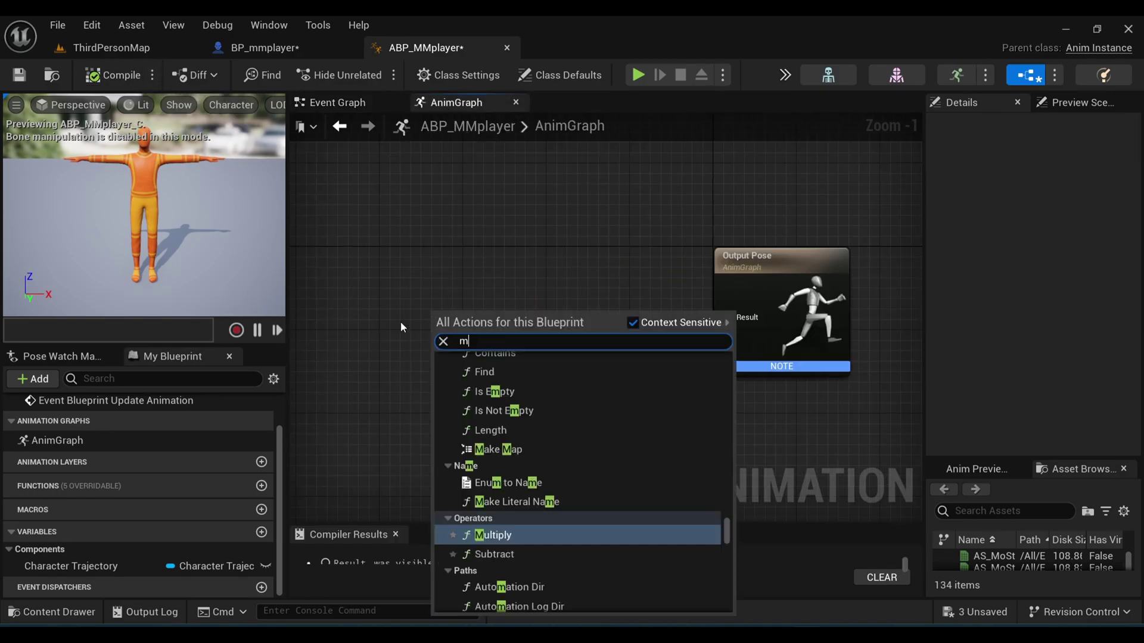
pyautogui.press('Return')
pyautogui.moveTo(71, 566); pyautogui.dragTo(388, 380)
pyautogui.click(387, 464)
pyautogui.click(376, 451)
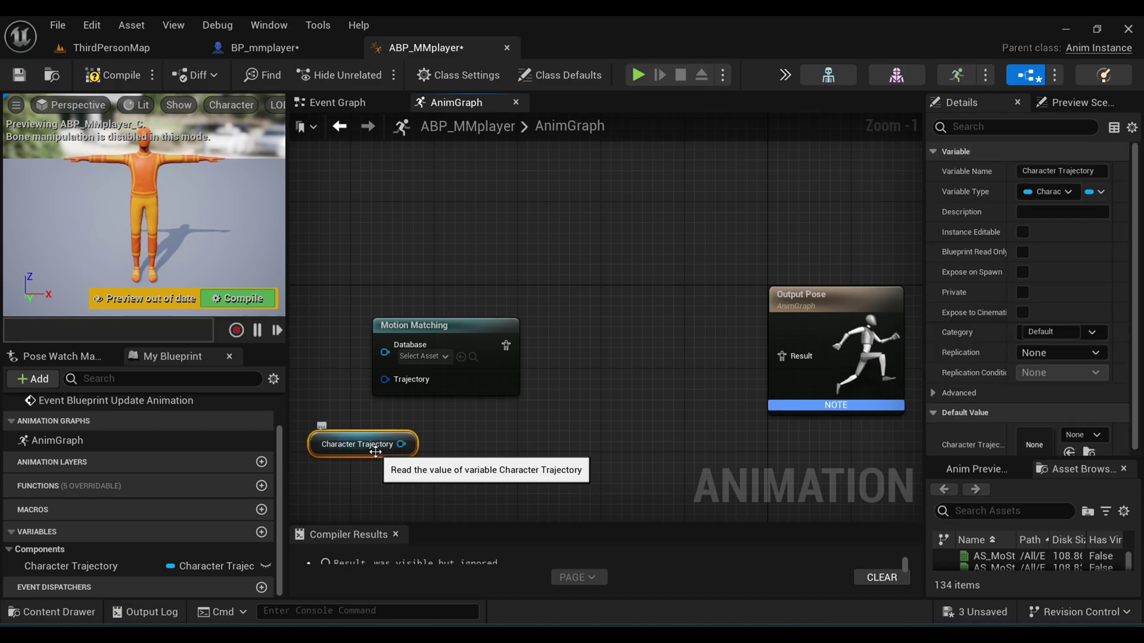
pyautogui.press('Delete')
# Step: Bind the Motion Matching node's Trajectory to the Character Trajectory variable
pyautogui.click(454, 330)
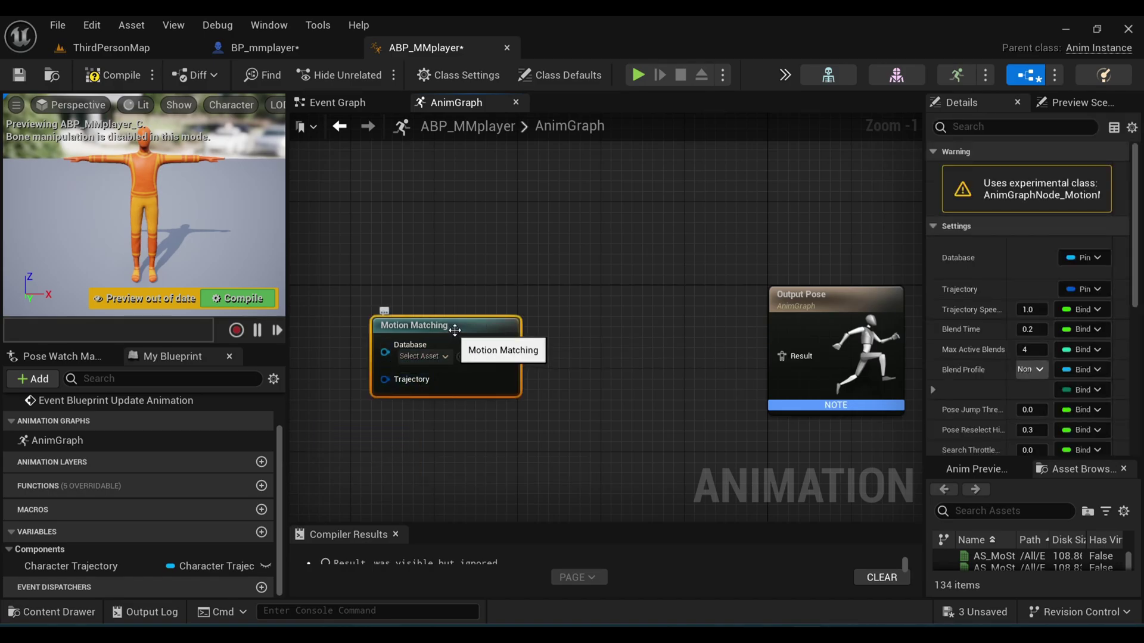
pyautogui.click(1084, 289)
pyautogui.moveTo(1039, 420)
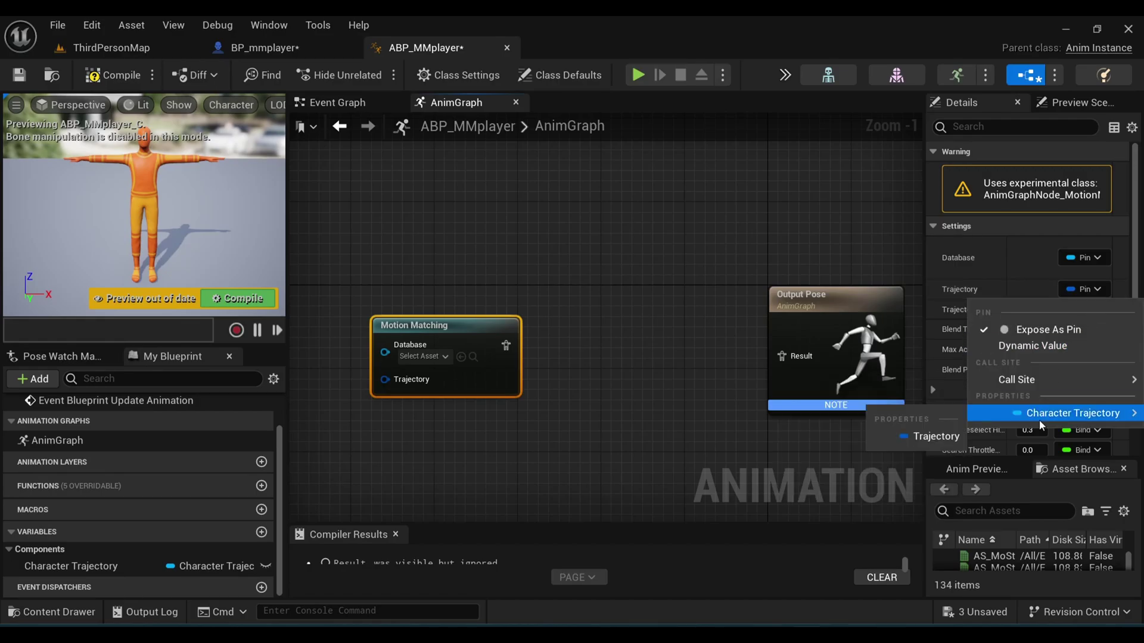
pyautogui.click(935, 437)
# Step: Route Motion Matching through a new Pose History node and compile ABP_MMplayer
pyautogui.scroll(-2, 596, 357)
pyautogui.moveTo(421, 350); pyautogui.dragTo(676, 345)
pyautogui.write('pose history')
pyautogui.press('Return')
pyautogui.press('Home')
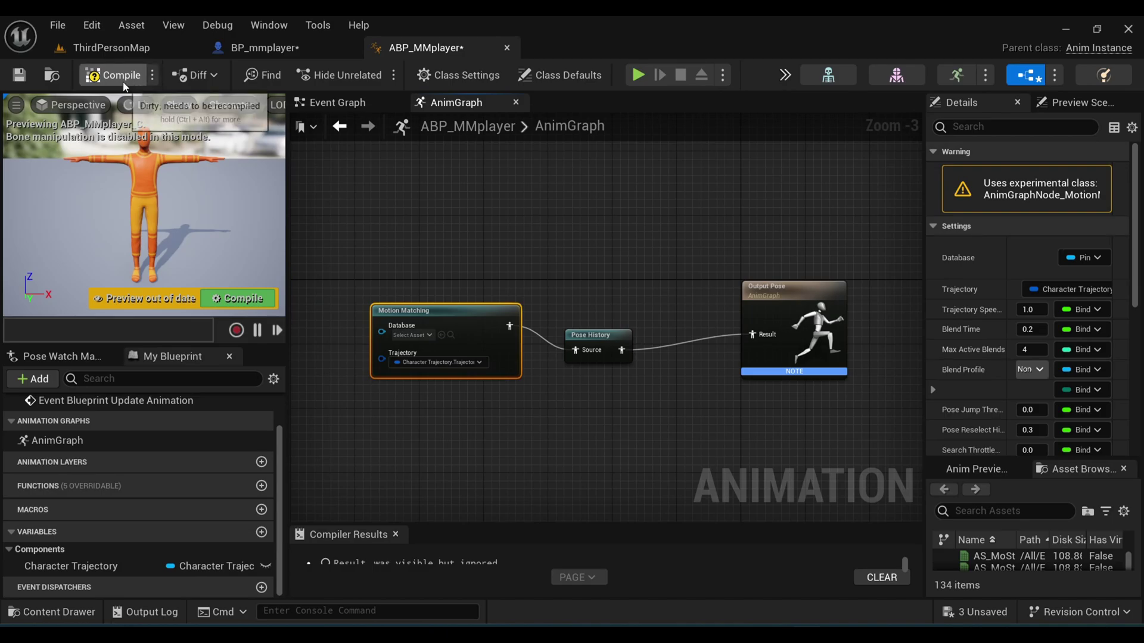
pyautogui.click(122, 76)
# Step: Set BP_mmplayer's Mesh Anim Class to ABP_MMplayer and recompile
pyautogui.click(306, 47)
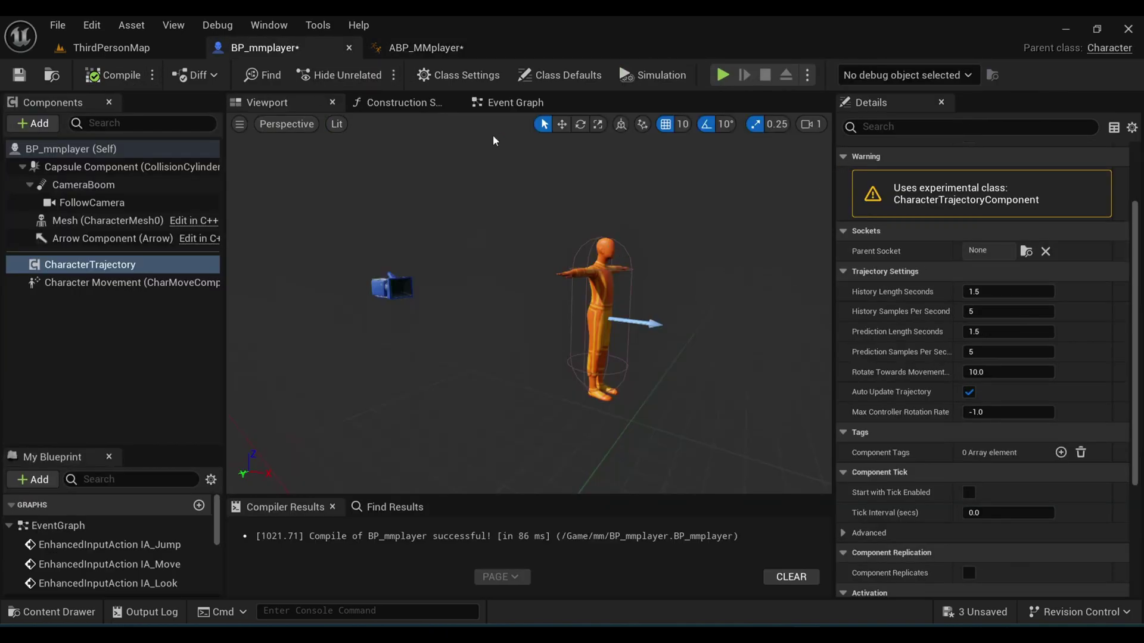
pyautogui.click(113, 220)
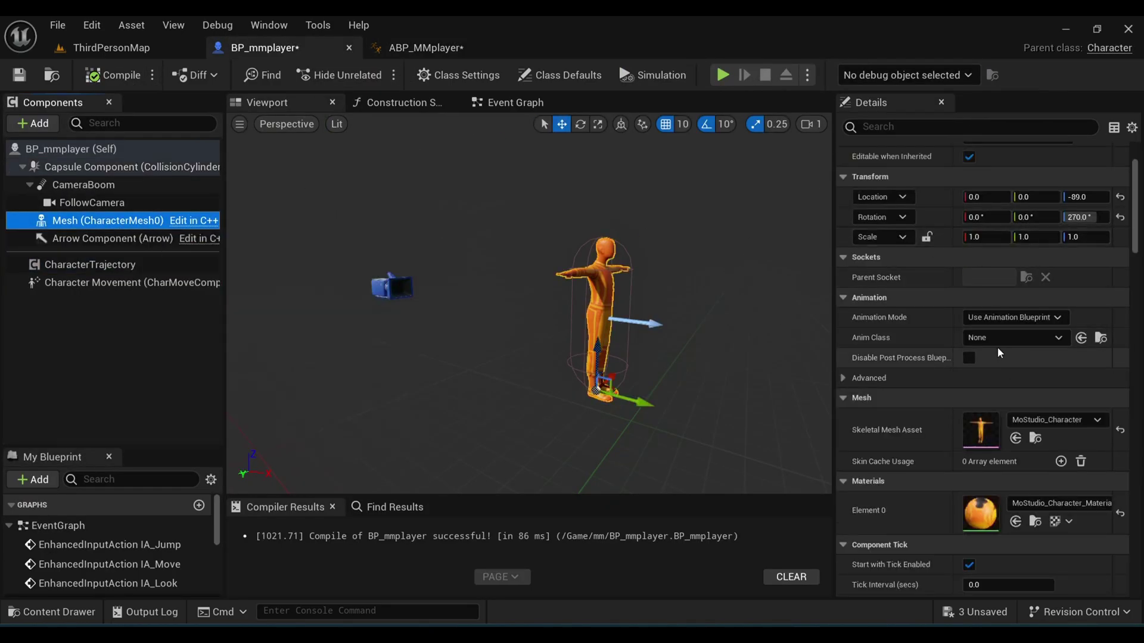
pyautogui.click(1009, 338)
pyautogui.write('abp_mm')
pyautogui.click(977, 394)
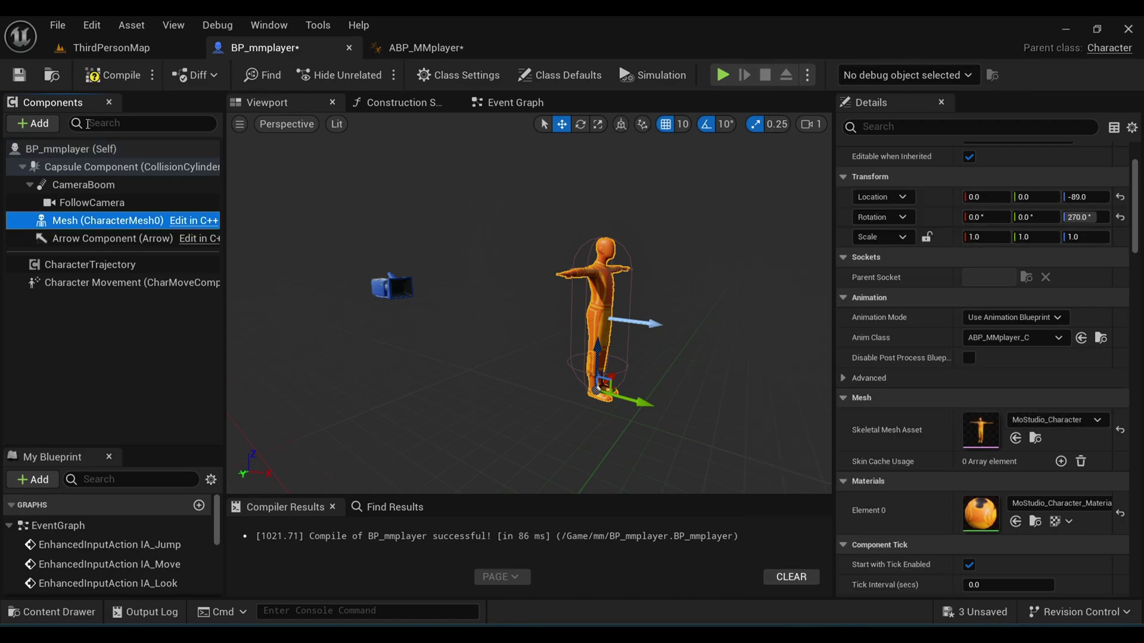
pyautogui.click(113, 76)
pyautogui.click(111, 47)
# Step: Create a new Motion Database Config asset in the mm folder
pyautogui.hotkey('ctrl', 'space')
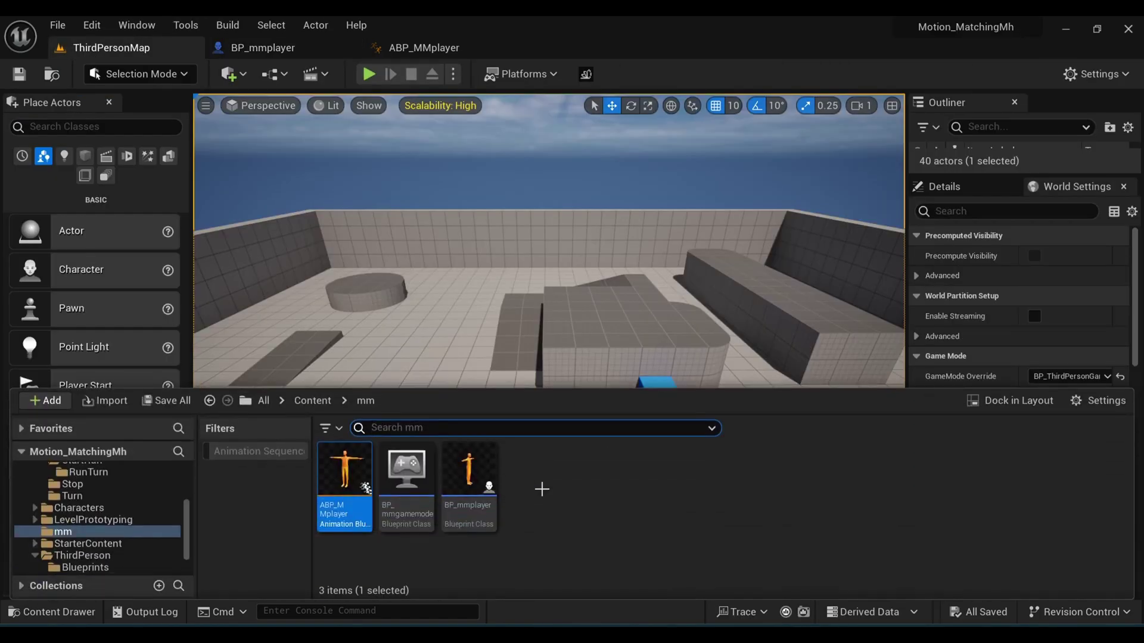
pyautogui.rightClick(519, 472)
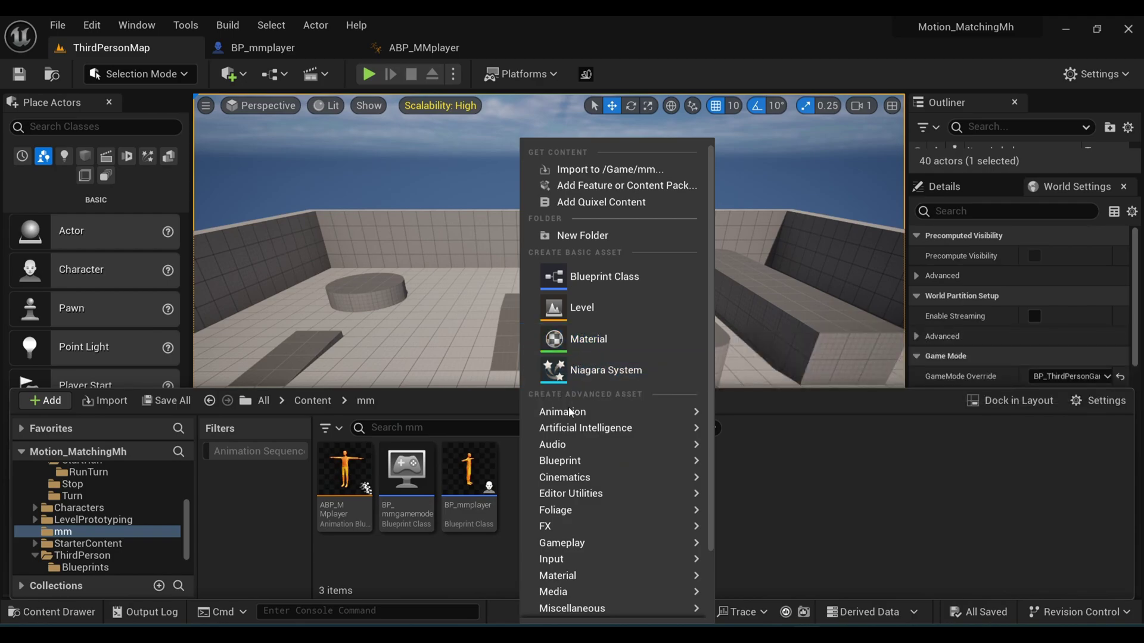
pyautogui.moveTo(572, 412)
pyautogui.moveTo(760, 596)
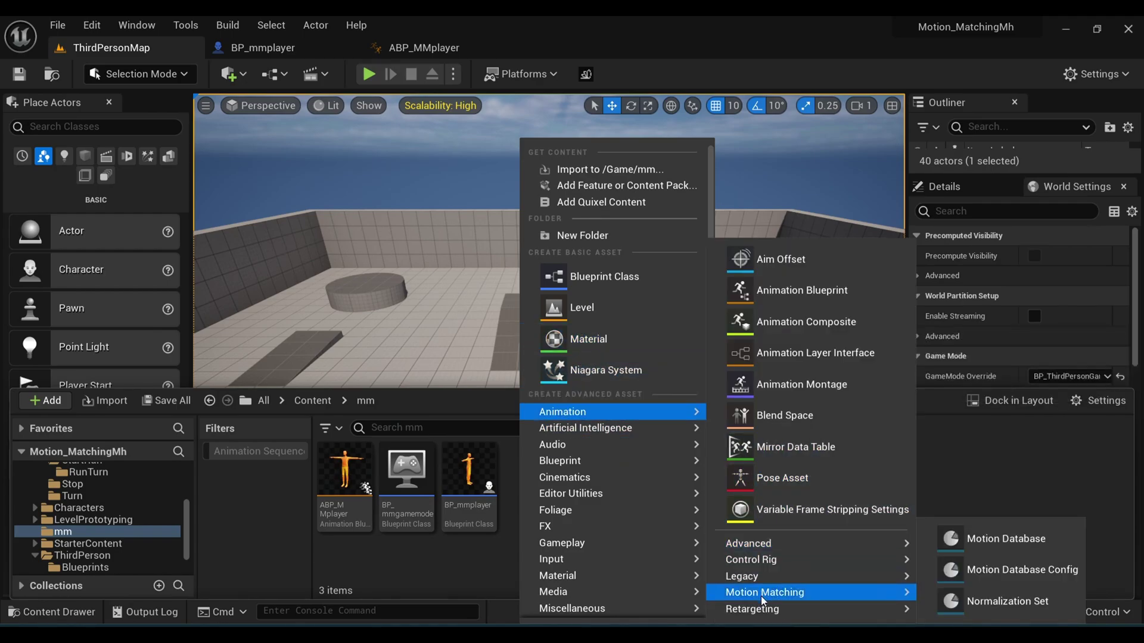
pyautogui.click(966, 577)
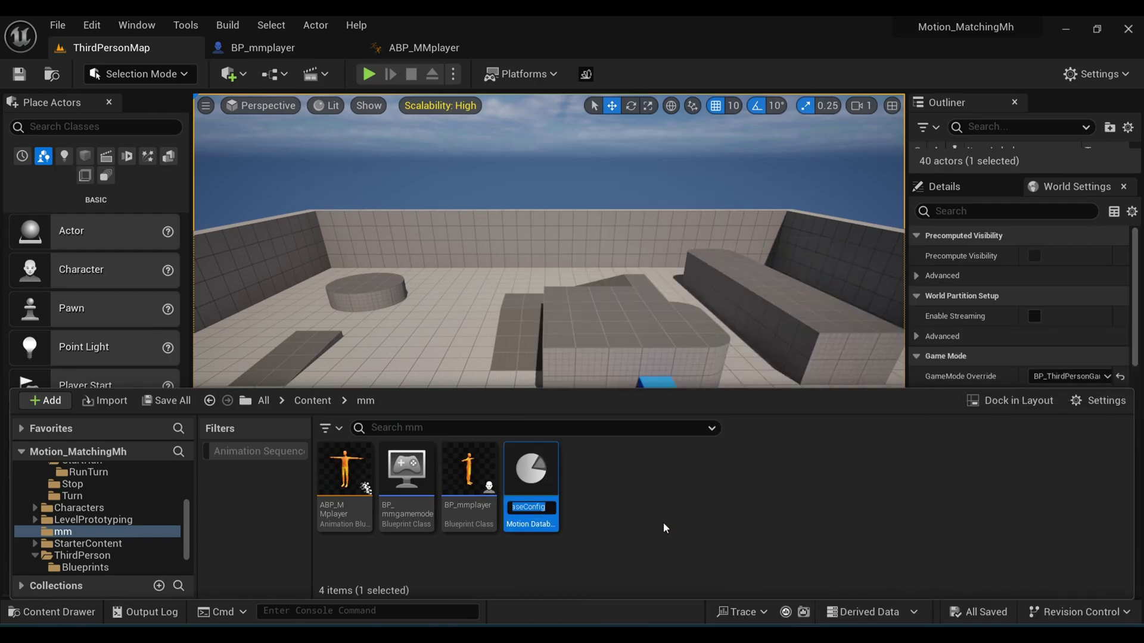
pyautogui.press('Return')
# Step: Choose MoStudio_Character_Skeleton as the config's schema skeleton
pyautogui.doubleClick(530, 470)
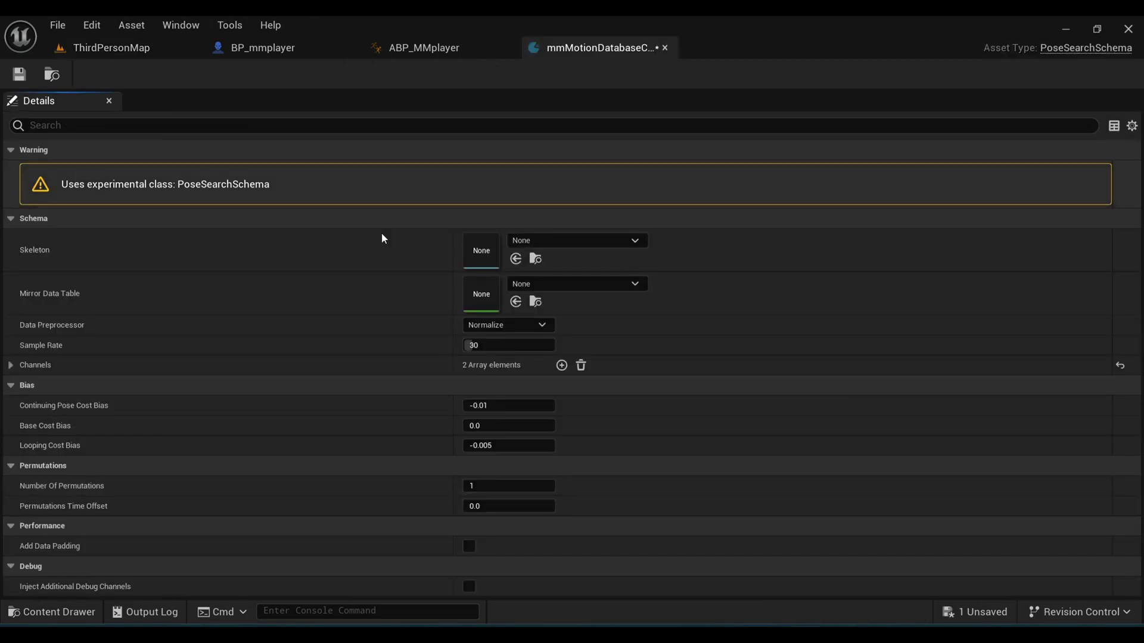
pyautogui.click(518, 241)
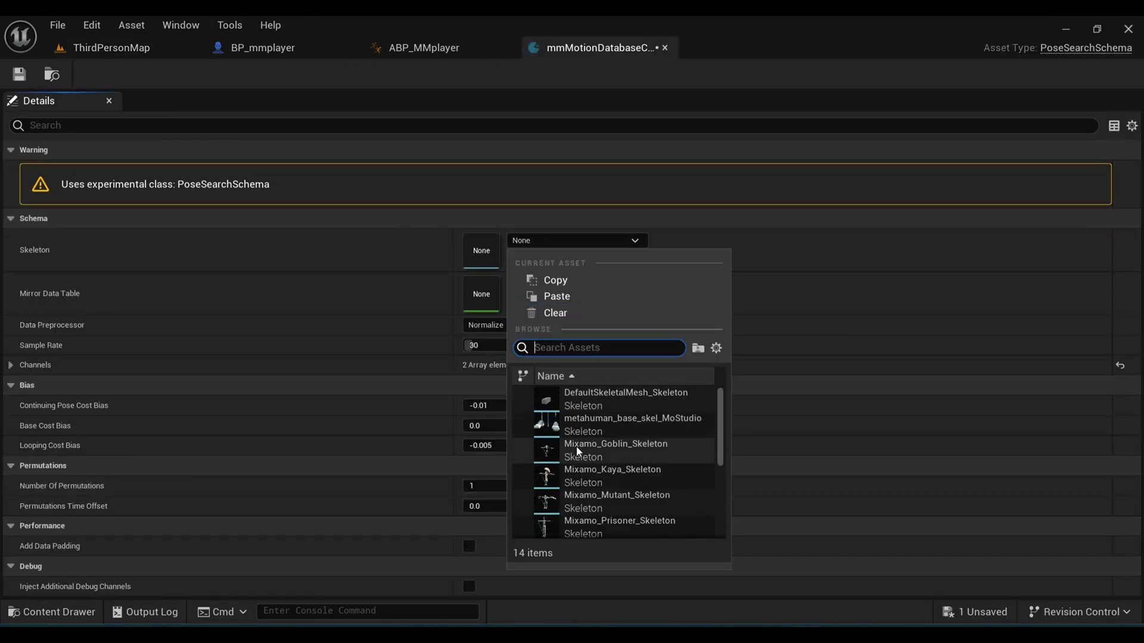
pyautogui.scroll(-2, 583, 458)
pyautogui.click(578, 480)
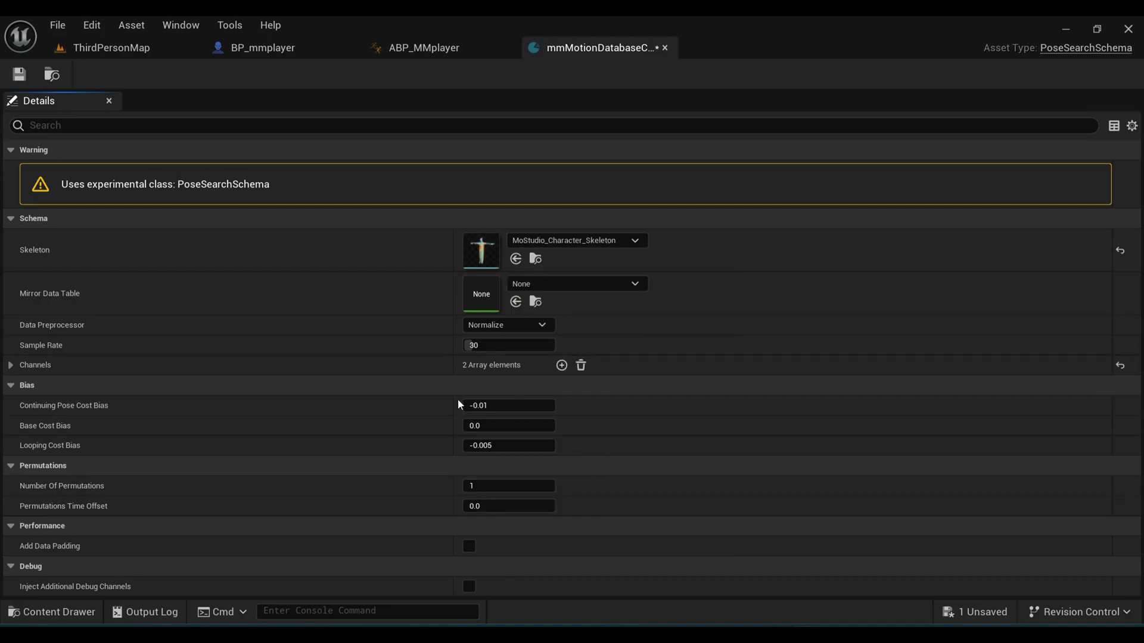
# Step: Save the config and create a new Motion Database asset in mm
pyautogui.click(21, 74)
pyautogui.click(263, 48)
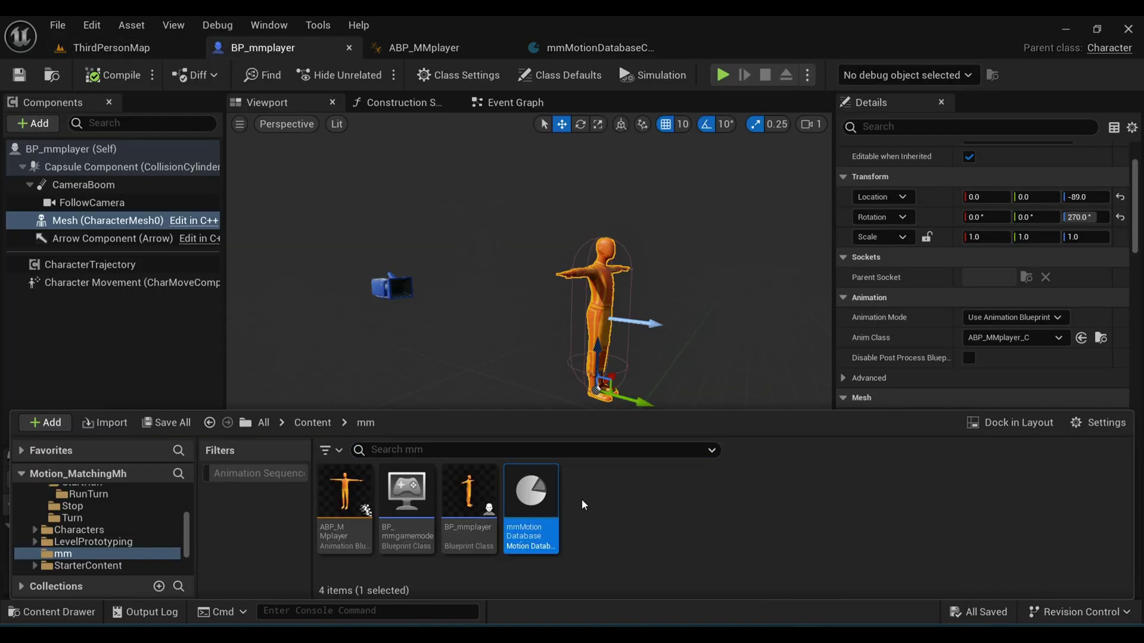
pyautogui.rightClick(585, 502)
pyautogui.moveTo(622, 414)
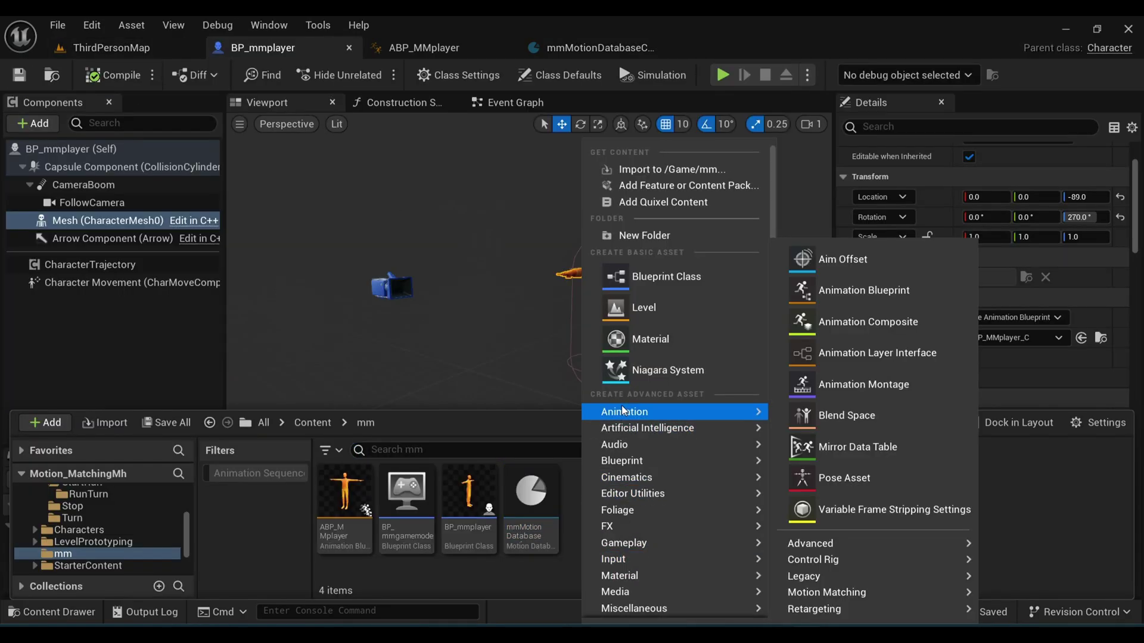
pyautogui.moveTo(822, 593)
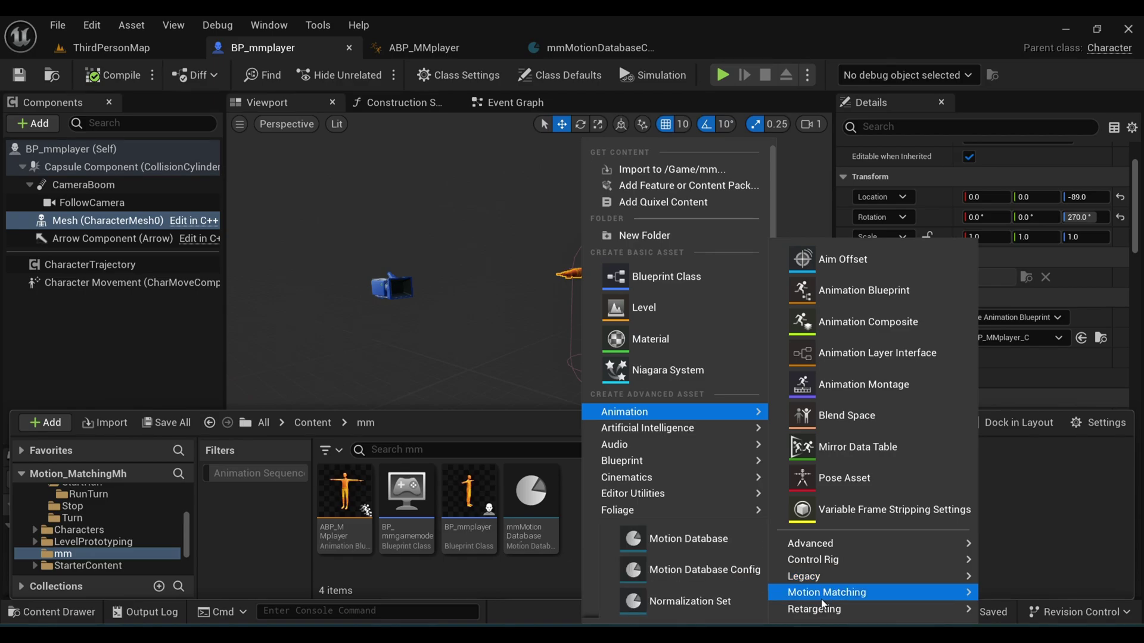
pyautogui.click(700, 539)
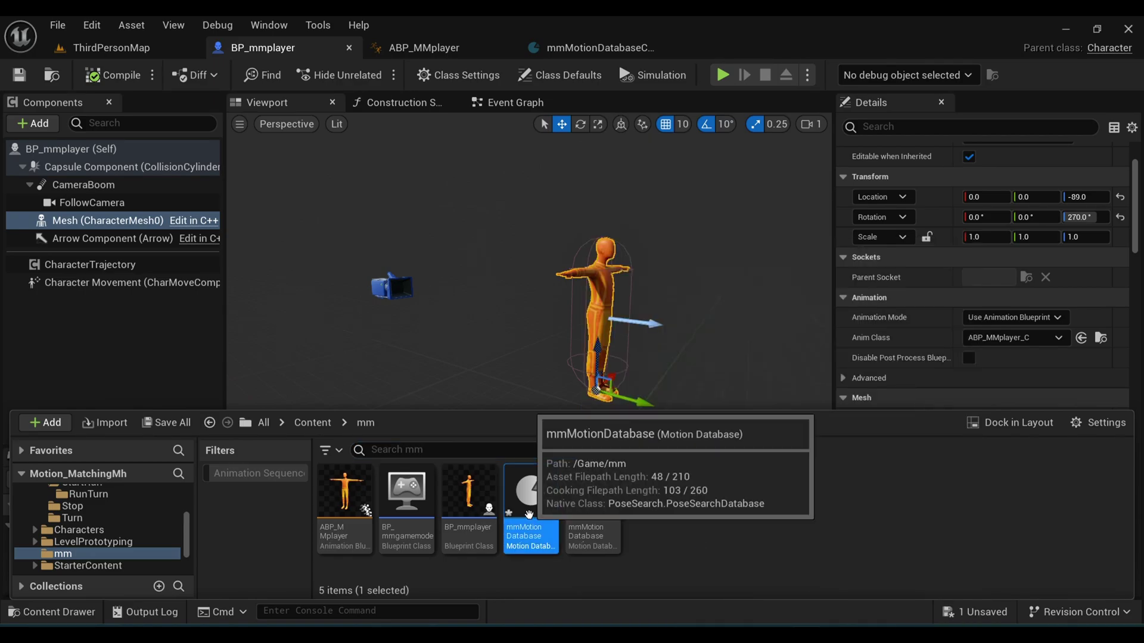
# Step: Assign mmMotionDatabaseConfig as mmMotionDatabase's config
pyautogui.doubleClick(530, 512)
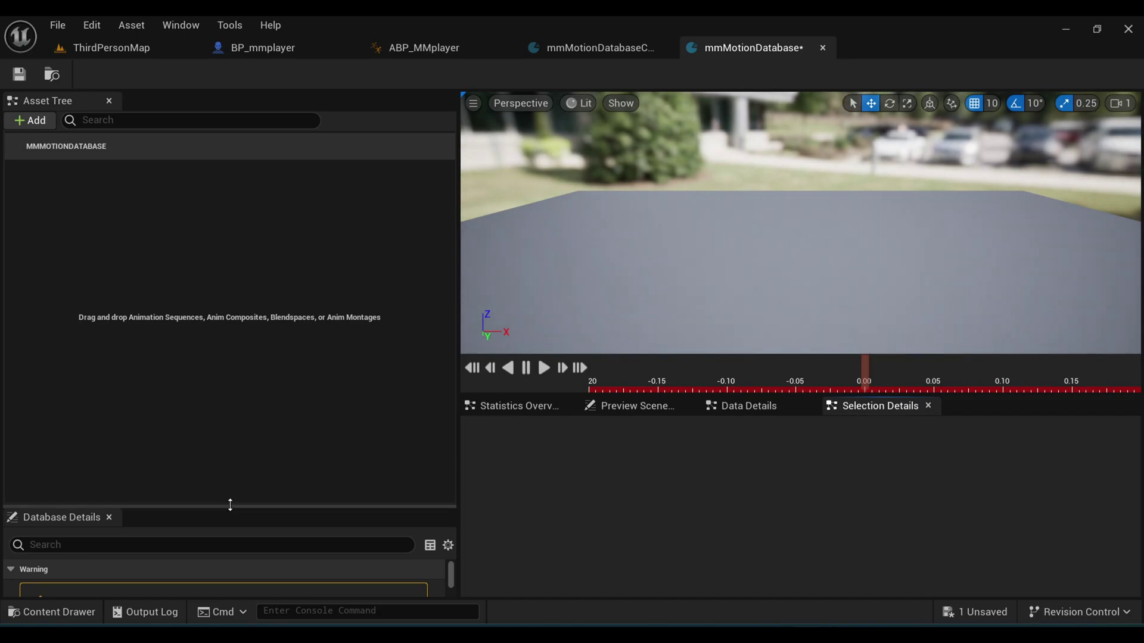
pyautogui.moveTo(230, 505); pyautogui.dragTo(228, 245)
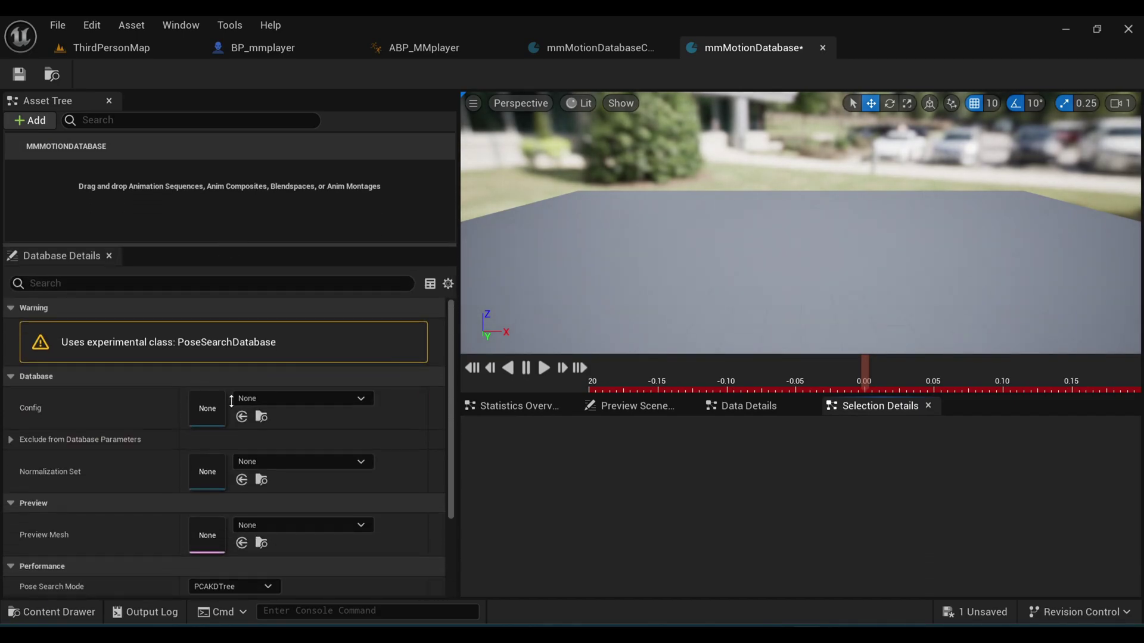
pyautogui.click(251, 398)
pyautogui.click(304, 218)
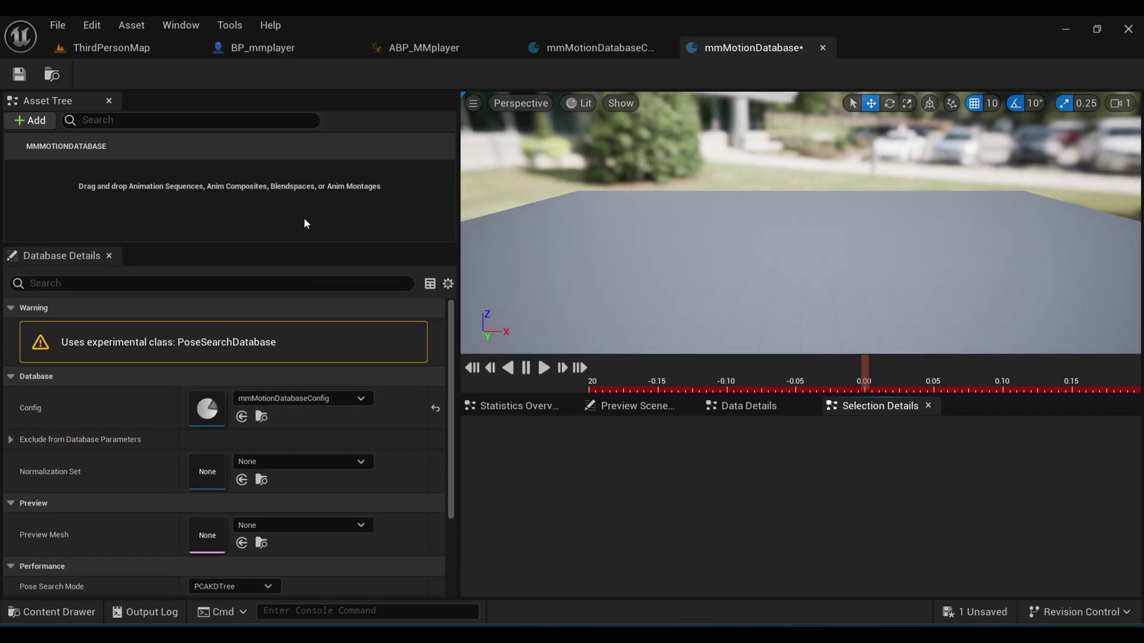
# Step: Add all 86 animation sequences from the Animations folder to the database's Asset Tree
pyautogui.hotkey('ctrl', 'space')
pyautogui.click(80, 502)
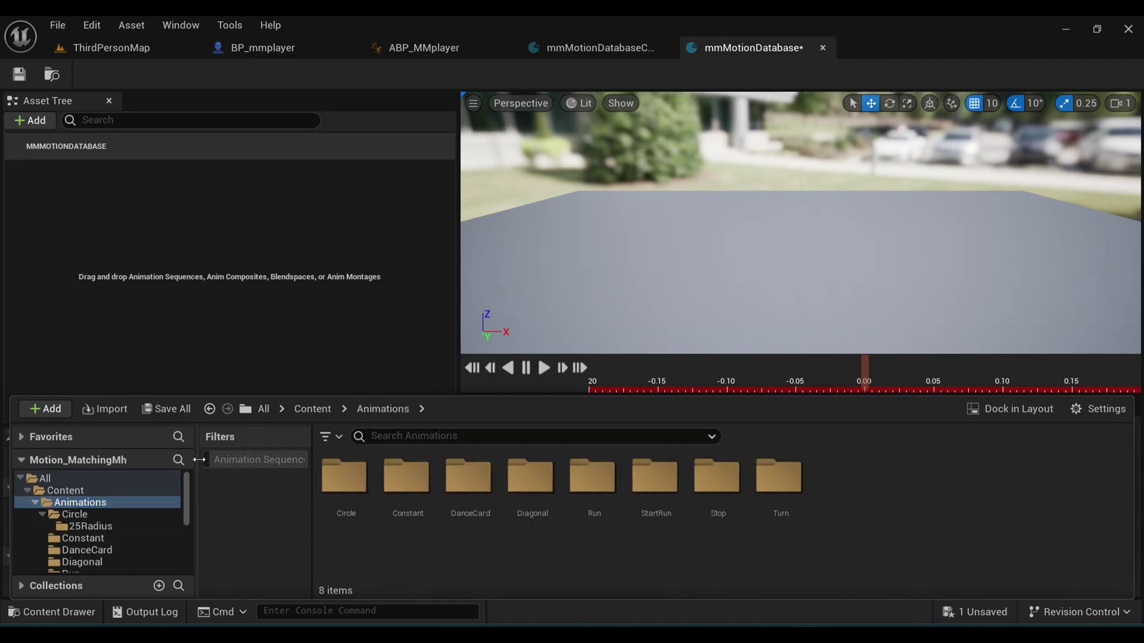
pyautogui.click(259, 459)
pyautogui.click(345, 500)
pyautogui.scroll(-5, 411, 518)
pyautogui.keyDown('shift'); pyautogui.click(413, 524); pyautogui.keyUp('shift')
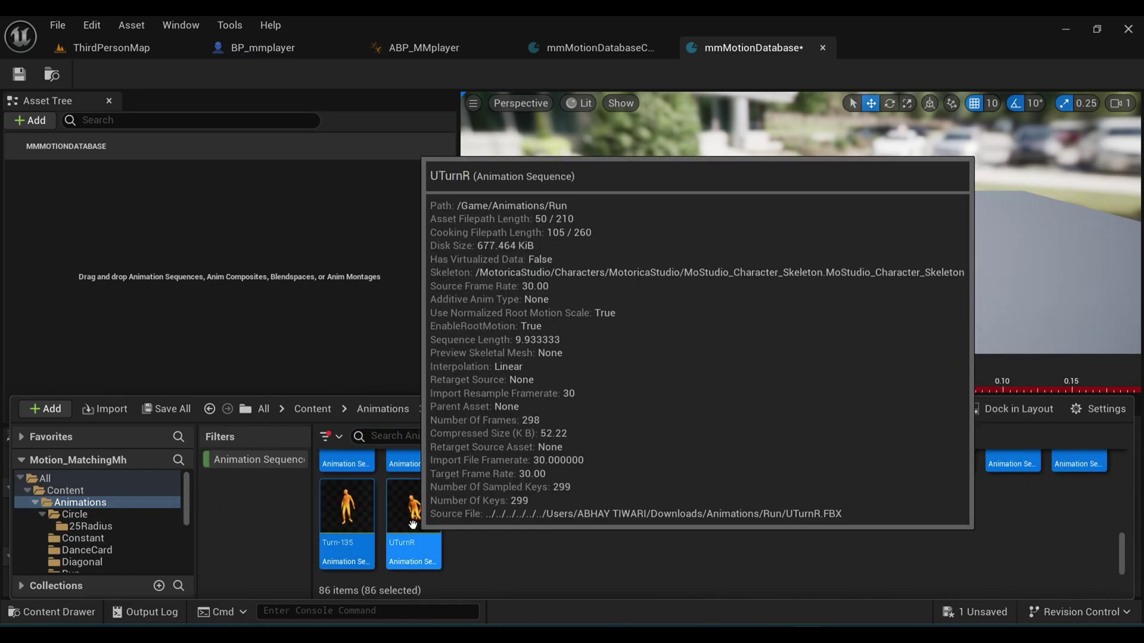
pyautogui.moveTo(412, 524); pyautogui.dragTo(229, 277)
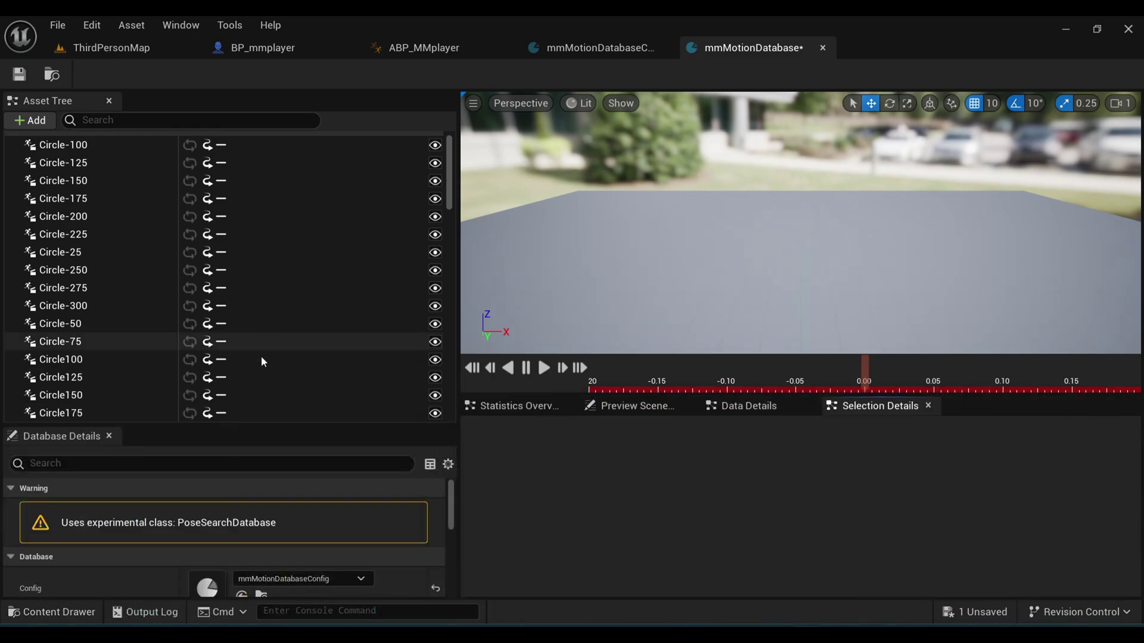
# Step: Set the Motion Matching node's Database to mmMotionDatabase and recompile ABP_MMplayer
pyautogui.click(423, 48)
pyautogui.moveTo(499, 181); pyautogui.dragTo(501, 195, button='right')
pyautogui.click(491, 313)
pyautogui.click(528, 406)
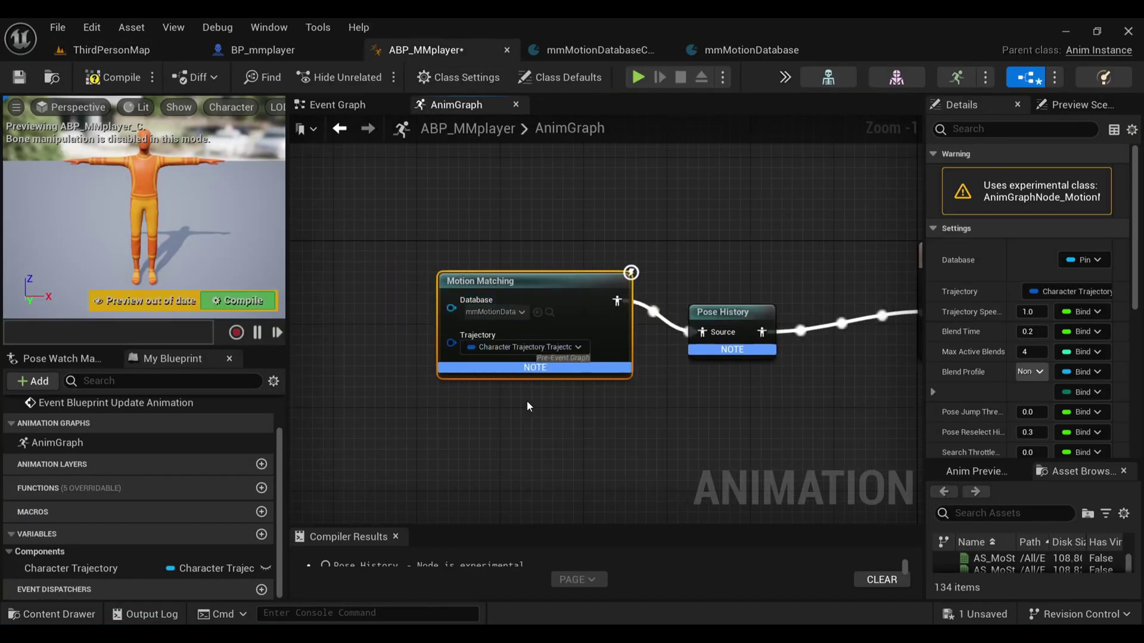
pyautogui.click(267, 299)
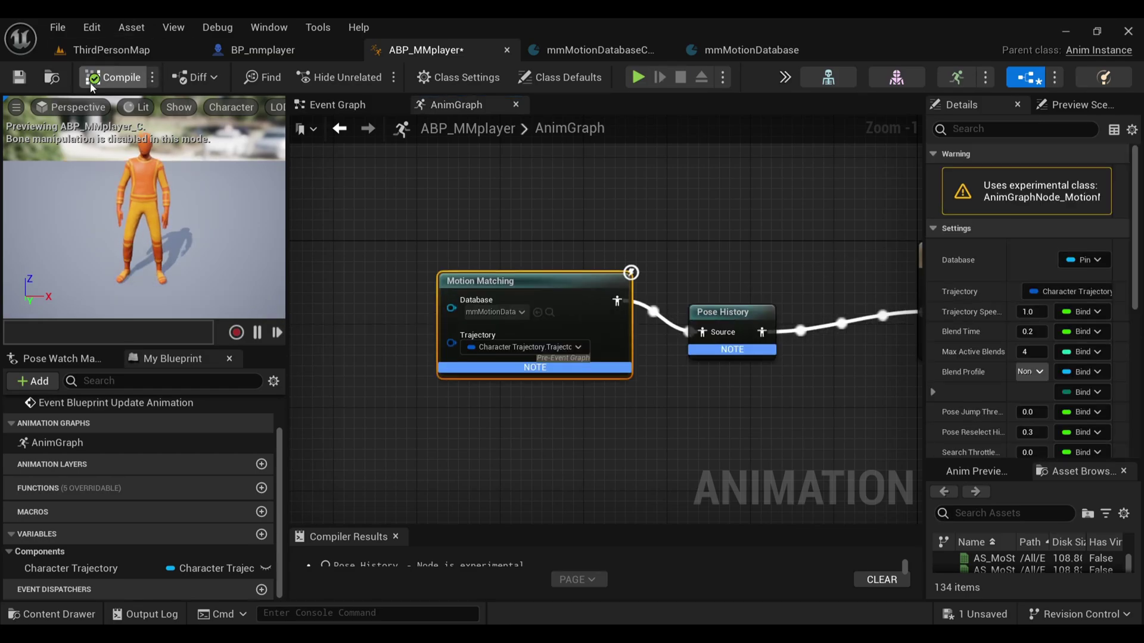
# Step: Set ThirdPersonMap's GameMode Override to BP_mmgamemode
pyautogui.moveTo(478, 196); pyautogui.dragTo(383, 183, button='right')
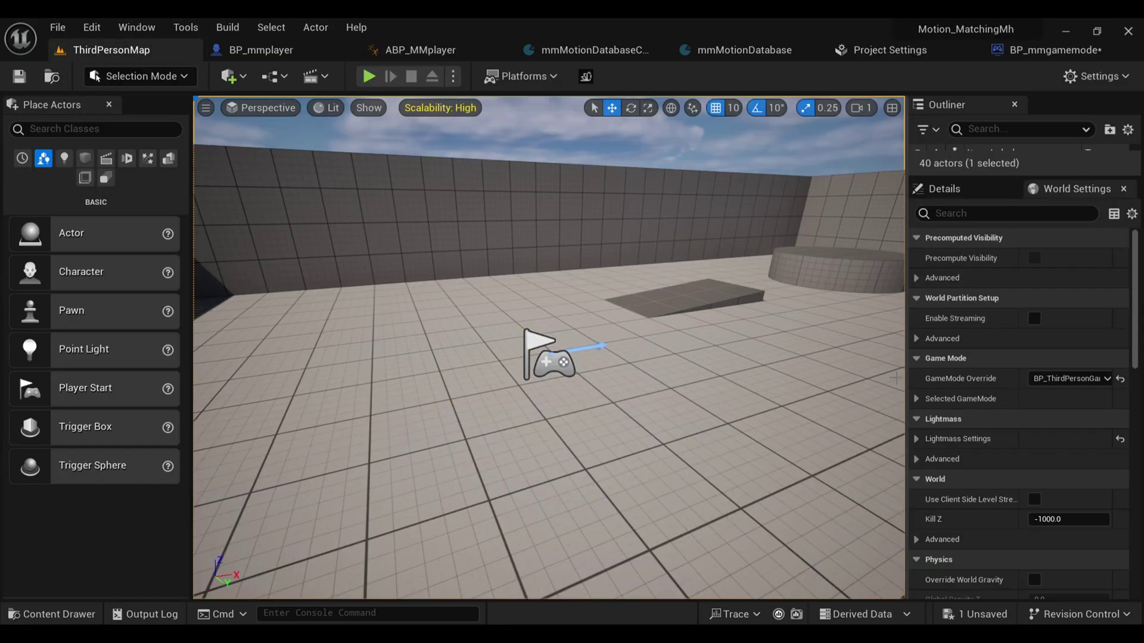
pyautogui.click(1050, 380)
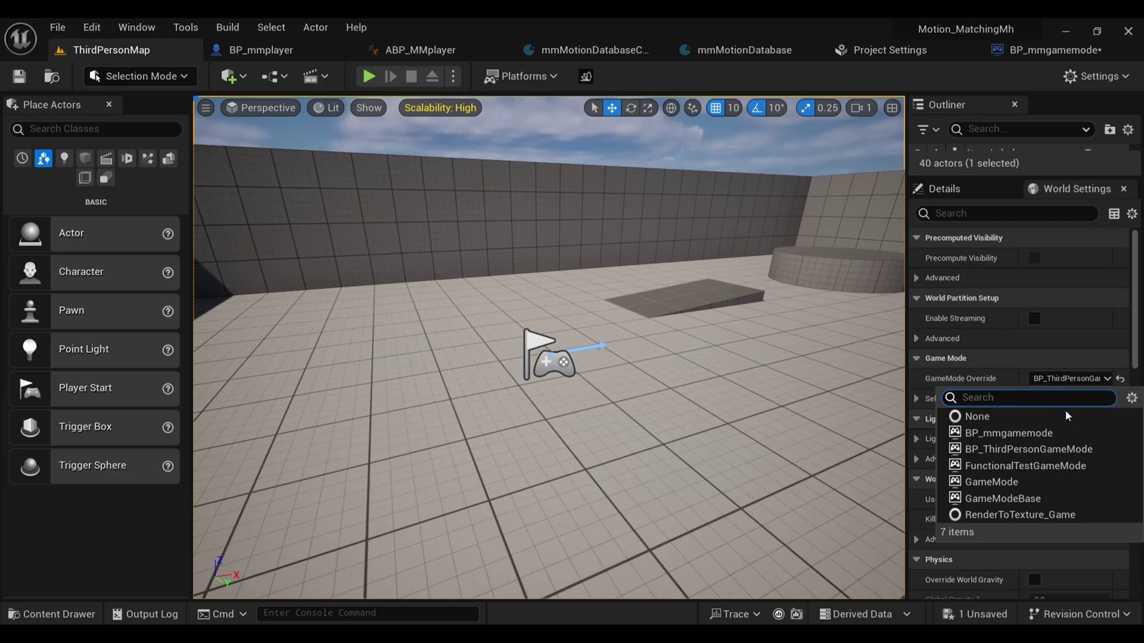
pyautogui.click(1014, 433)
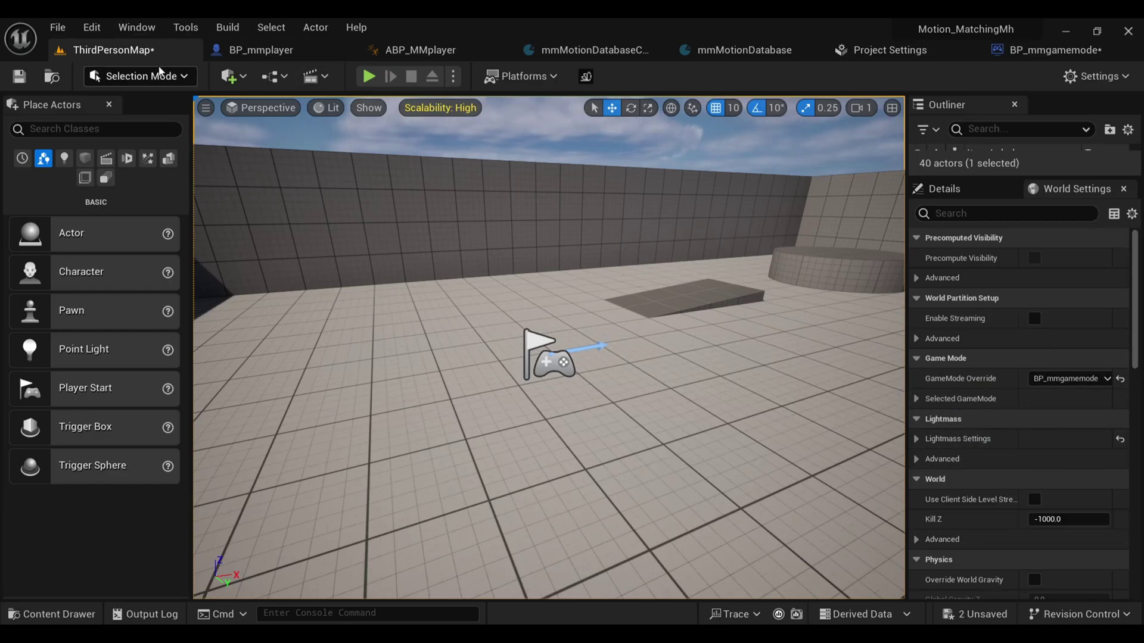
# Step: Play-test the level, walking the character back and running it forward across the floor
pyautogui.click(377, 78)
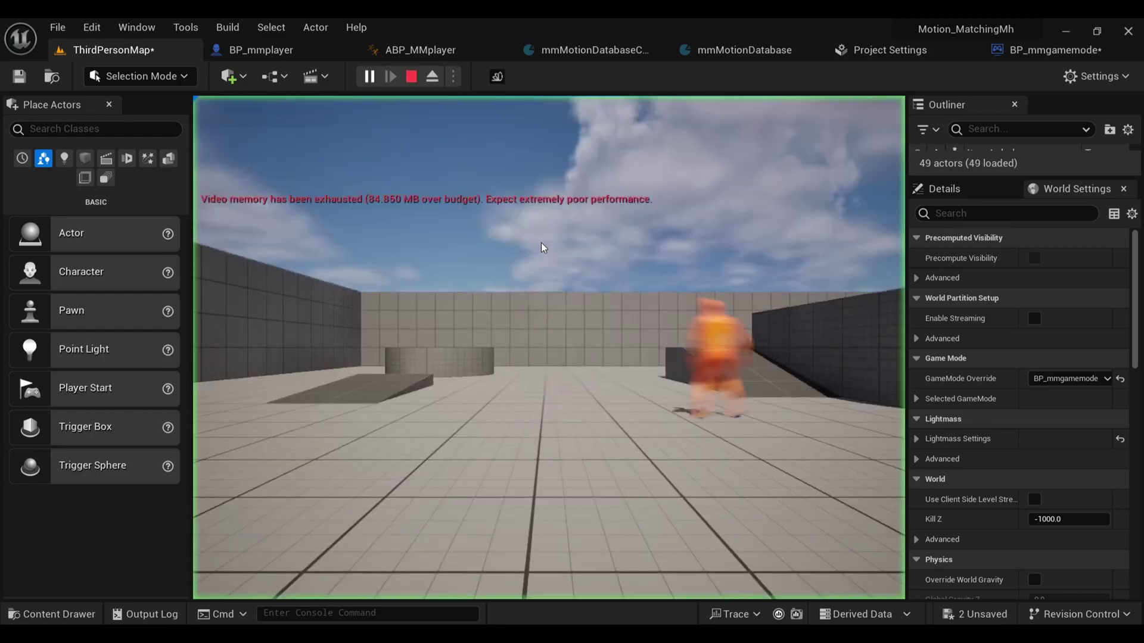
pyautogui.press('s')
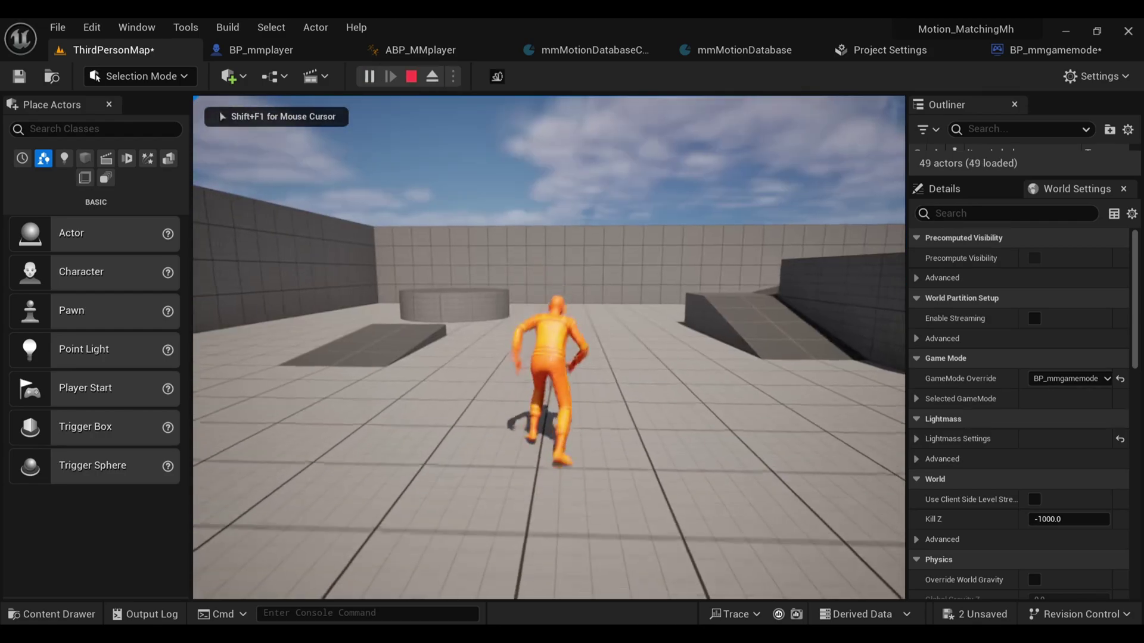
pyautogui.press('w')
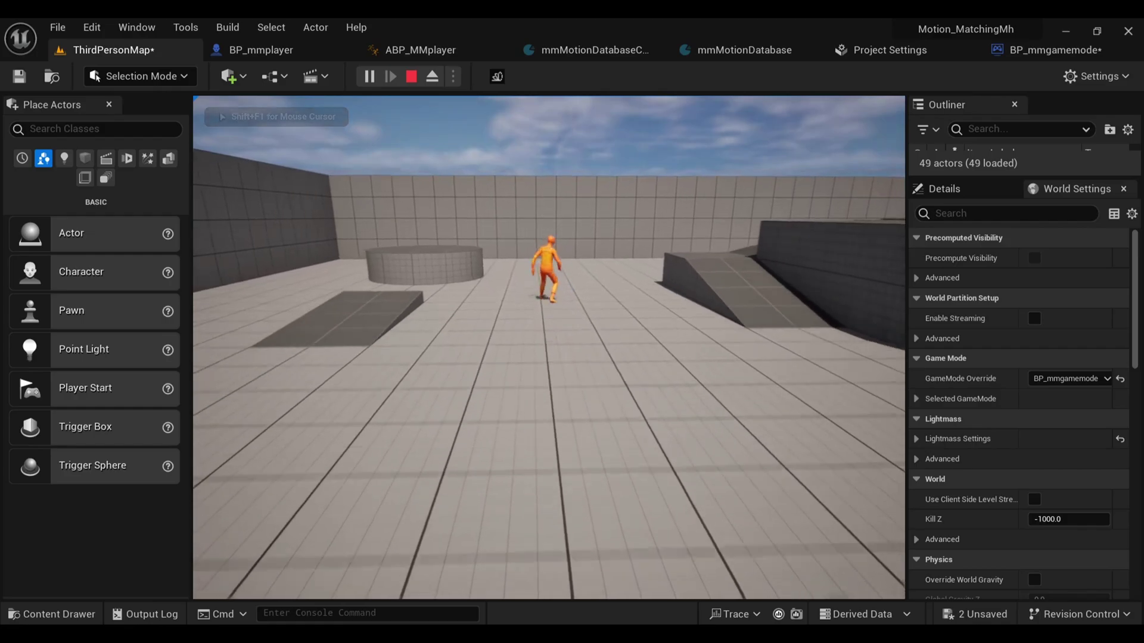
pyautogui.press('w')
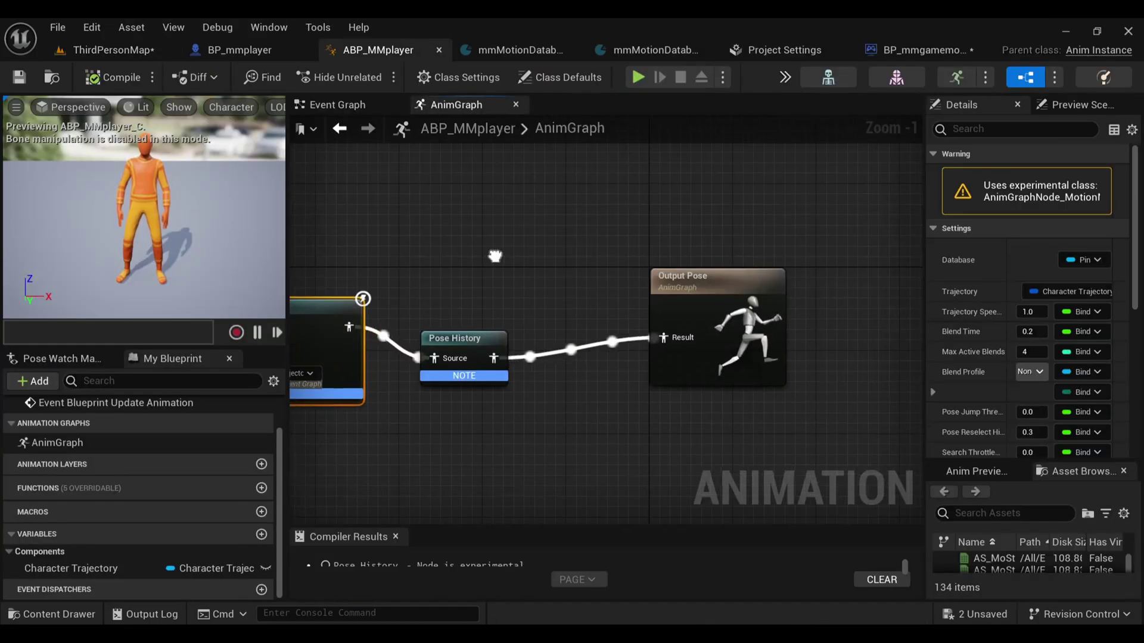
pyautogui.scroll(2, 595, 262)
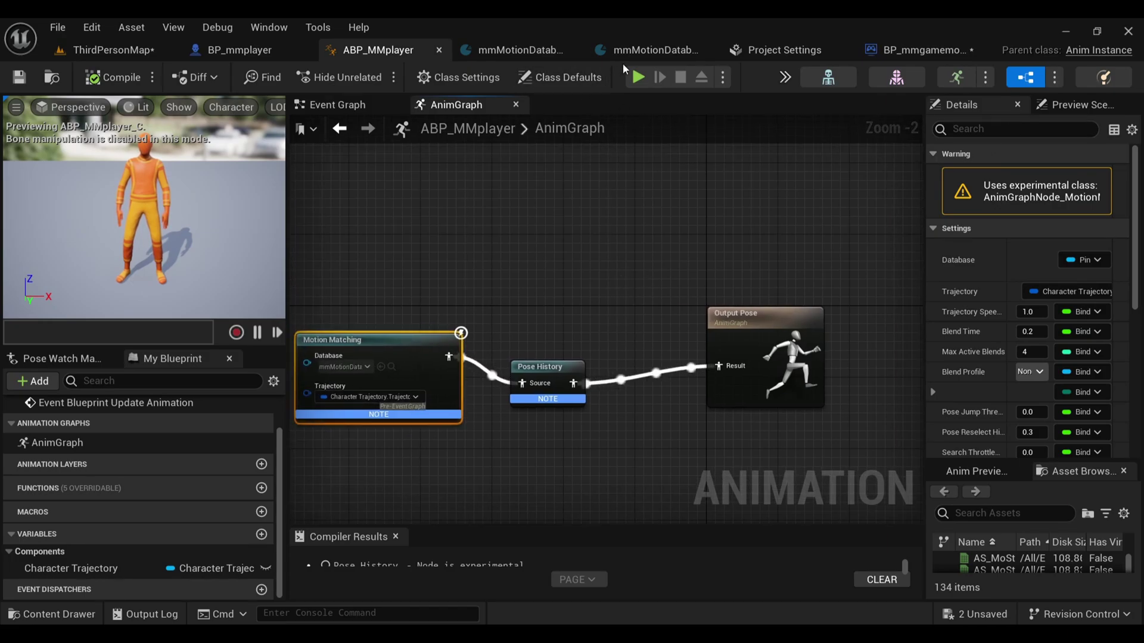
# Step: Set ABP_MMplayer's Root Motion Mode to Root Motion from Everything, compile, and return to ThirdPersonMap
pyautogui.click(583, 74)
pyautogui.click(1037, 174)
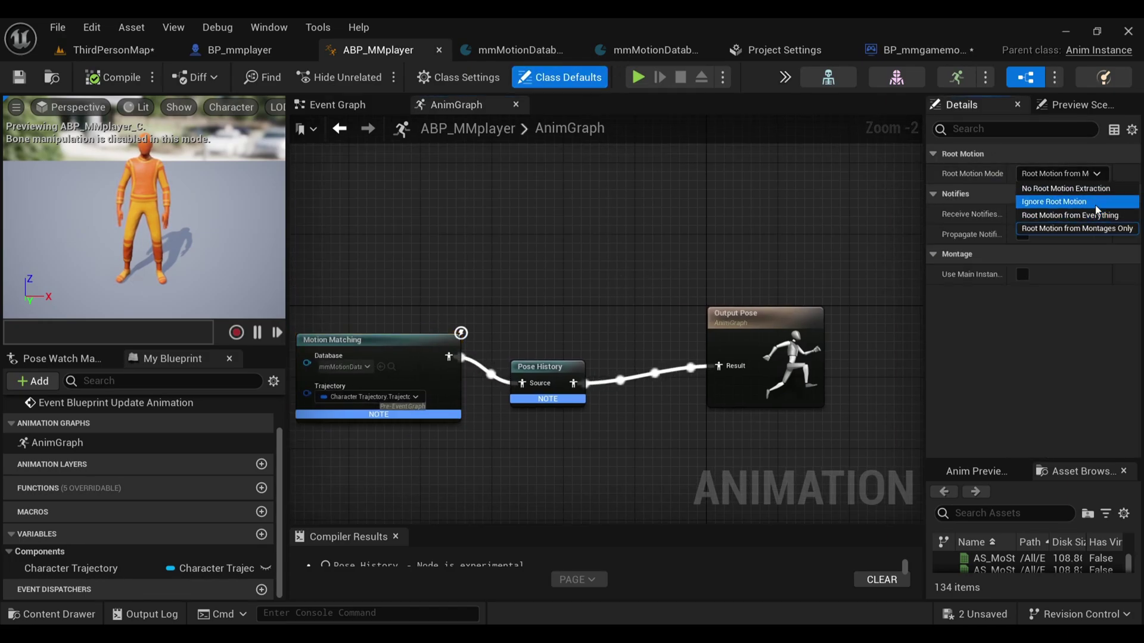
pyautogui.click(1088, 215)
pyautogui.click(100, 78)
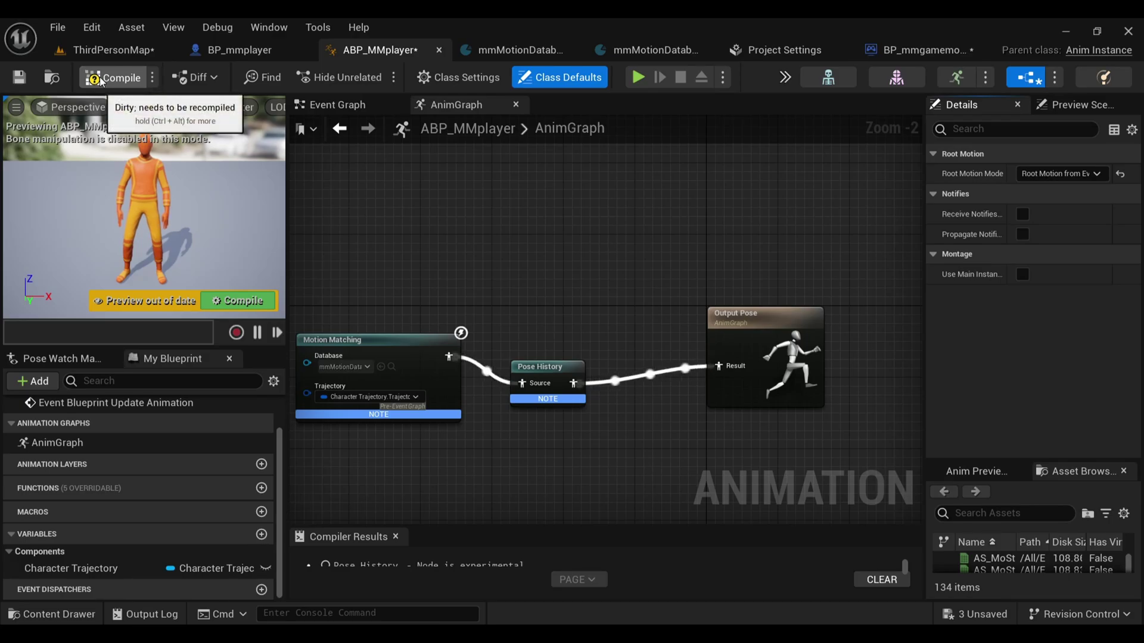
pyautogui.click(107, 52)
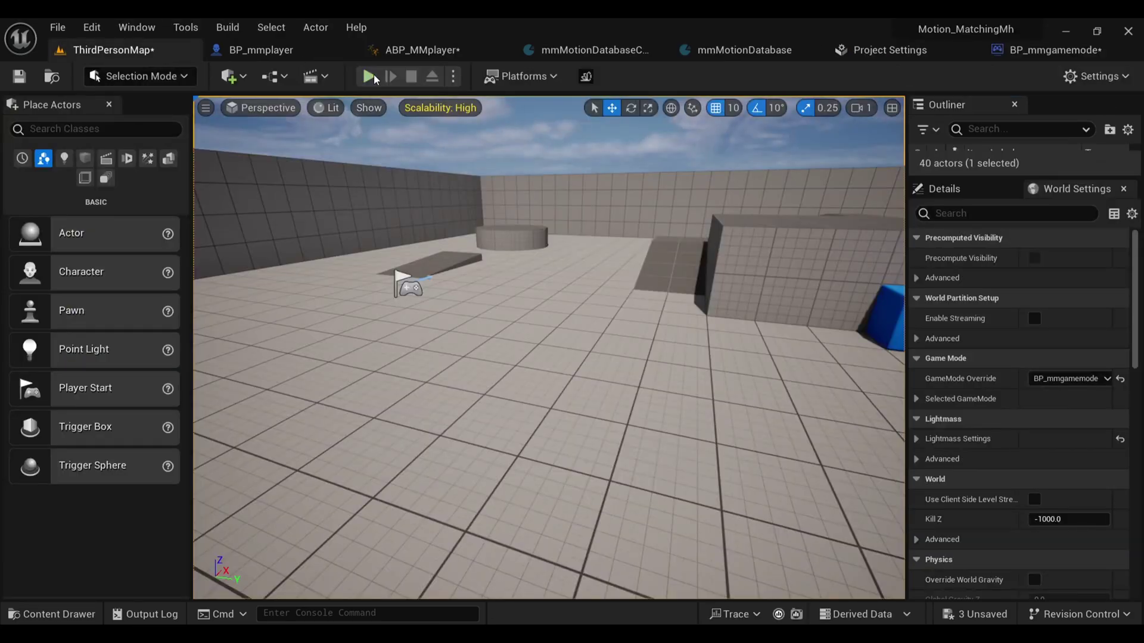
# Step: Run a play test with the character moving forward, then expand mmMotionDatabaseConfig's Channels array
pyautogui.hotkey('alt', 'p')
pyautogui.click(530, 299)
pyautogui.press('w')
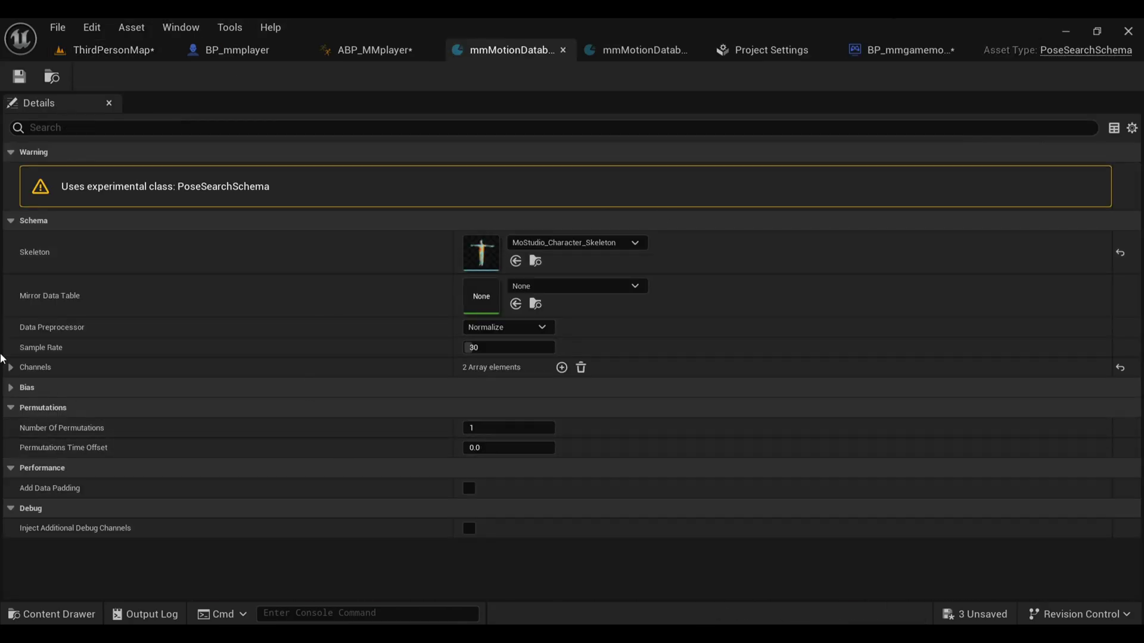
pyautogui.click(11, 367)
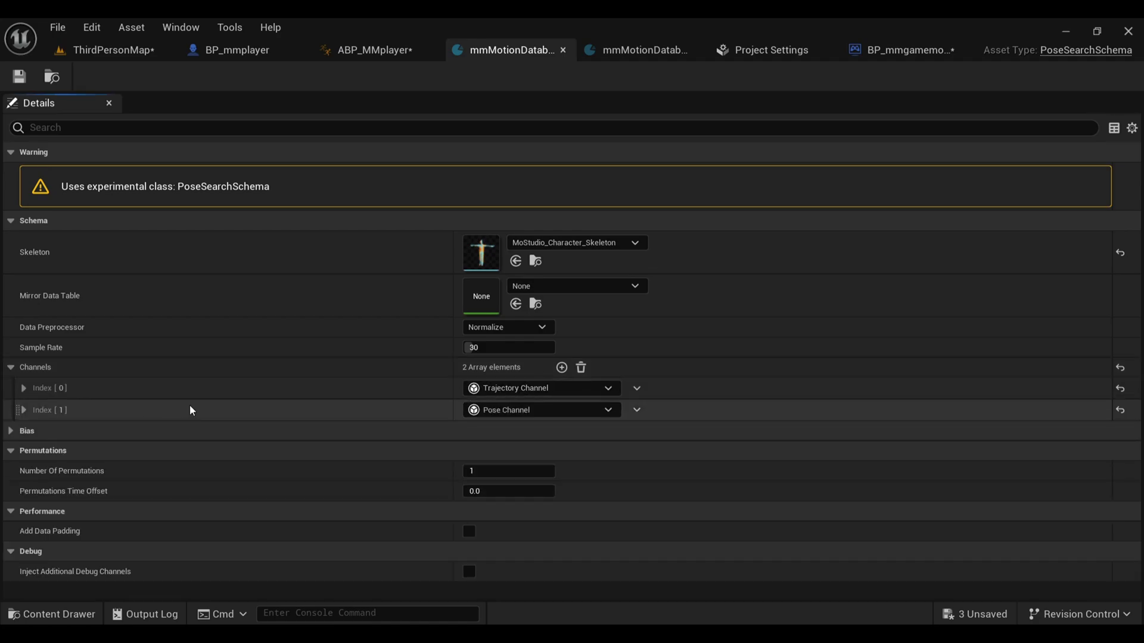
# Step: Expand the Trajectory Channel's samples and add Velocity Direction and Facing Direction to the first sample
pyautogui.click(23, 410)
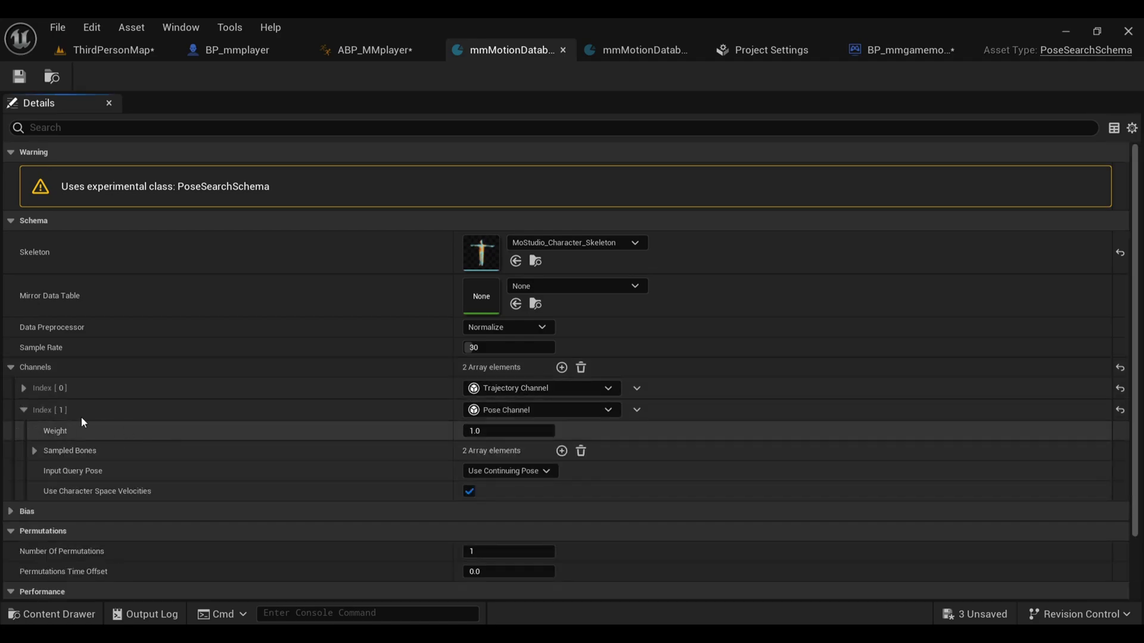
pyautogui.click(22, 387)
pyautogui.scroll(-3, 31, 324)
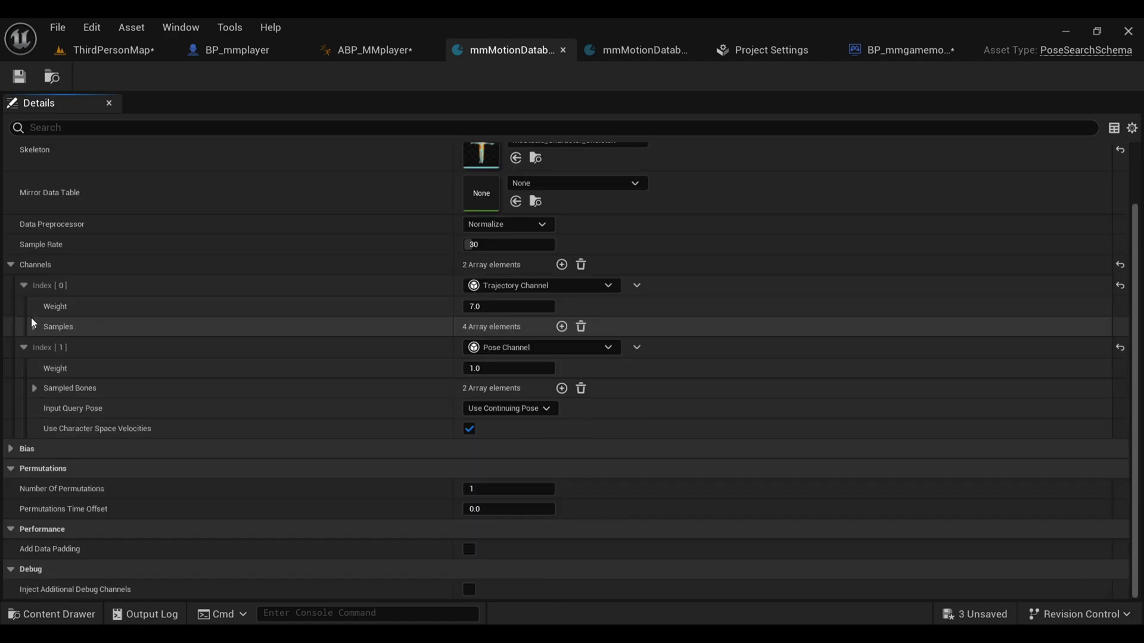
pyautogui.click(34, 326)
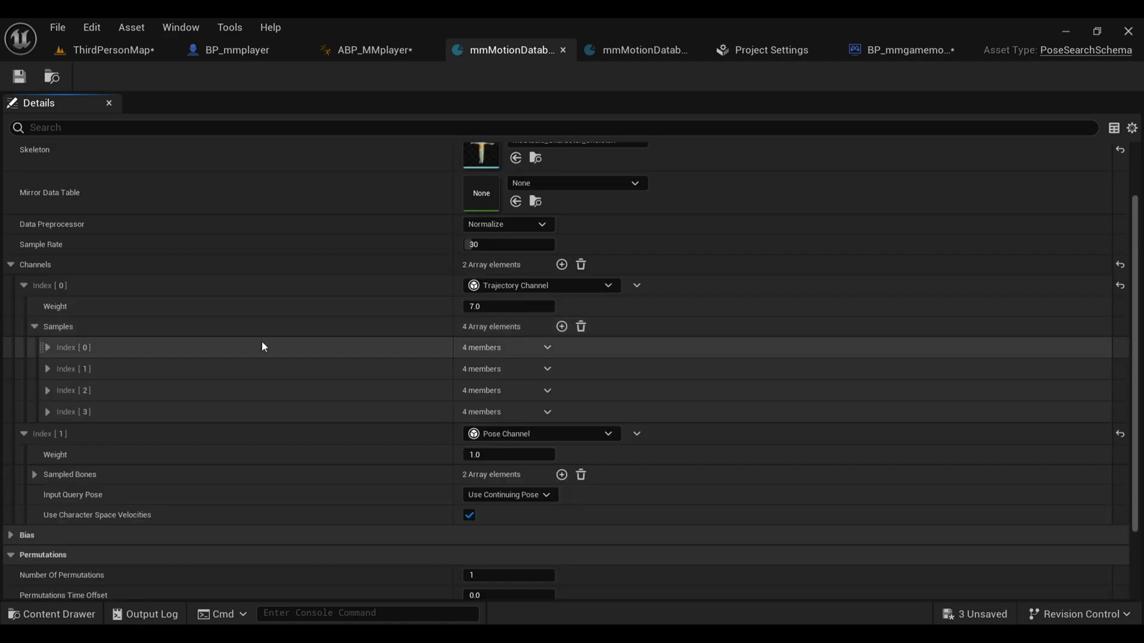
pyautogui.click(47, 348)
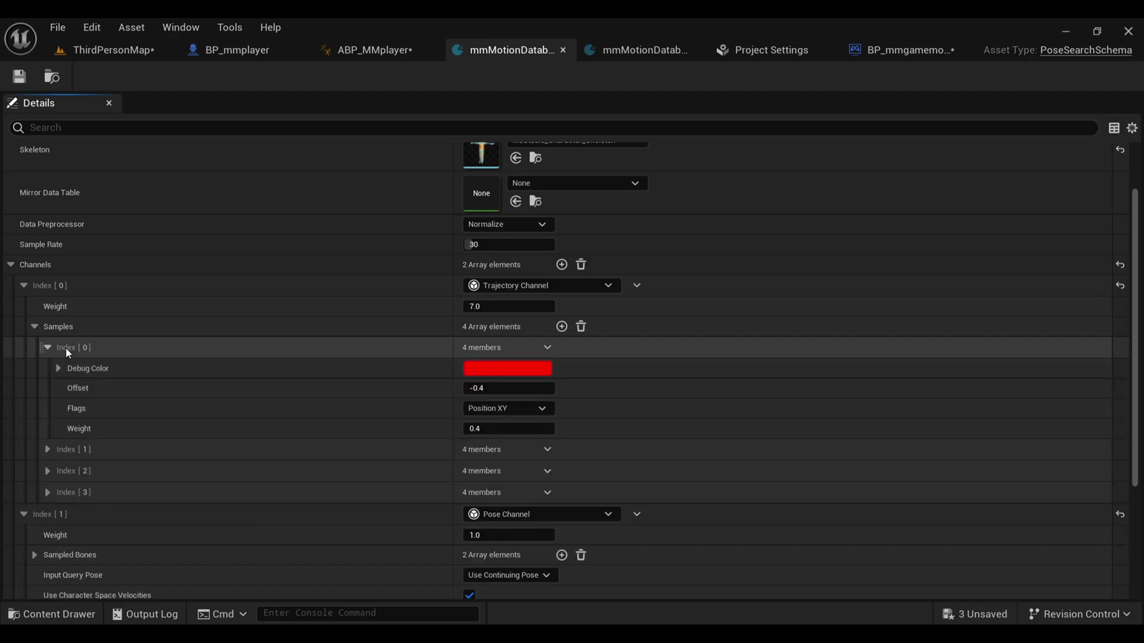
pyautogui.click(503, 408)
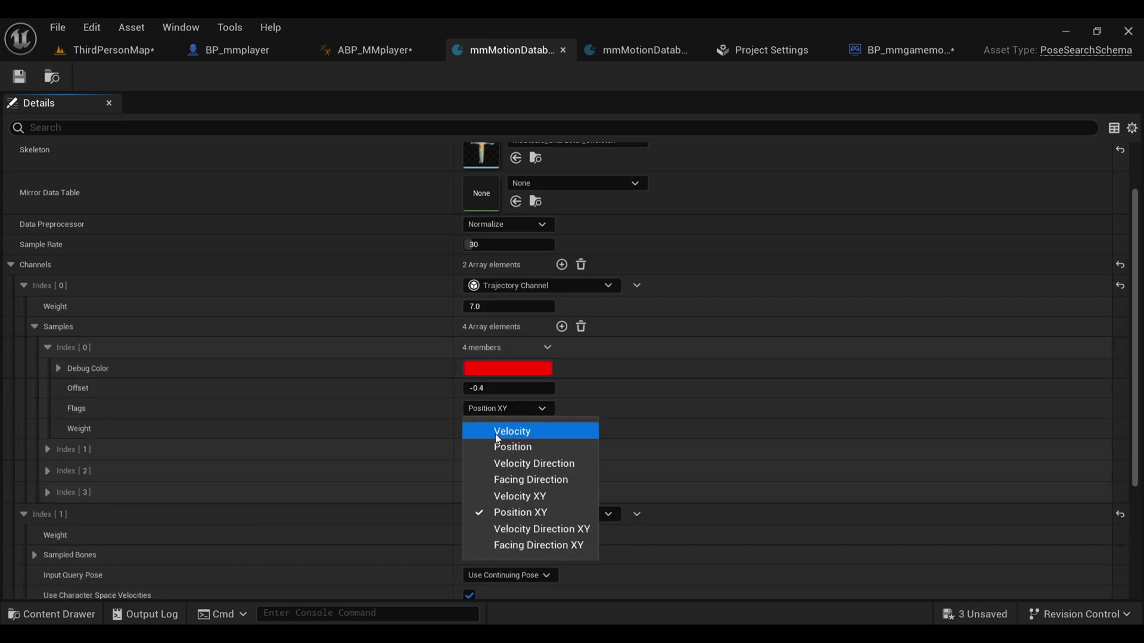
pyautogui.click(499, 464)
pyautogui.click(498, 480)
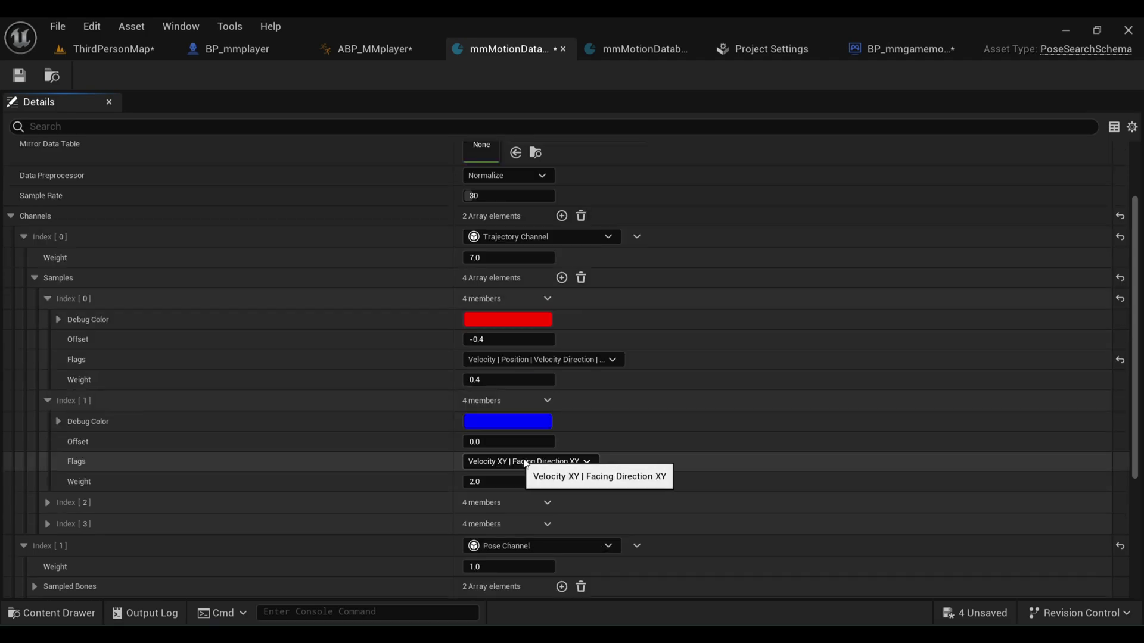
# Step: Give the second sample Velocity, Position, Velocity Direction and Facing Direction, with Velocity XY off
pyautogui.click(570, 461)
pyautogui.click(487, 483)
pyautogui.click(488, 499)
pyautogui.click(490, 515)
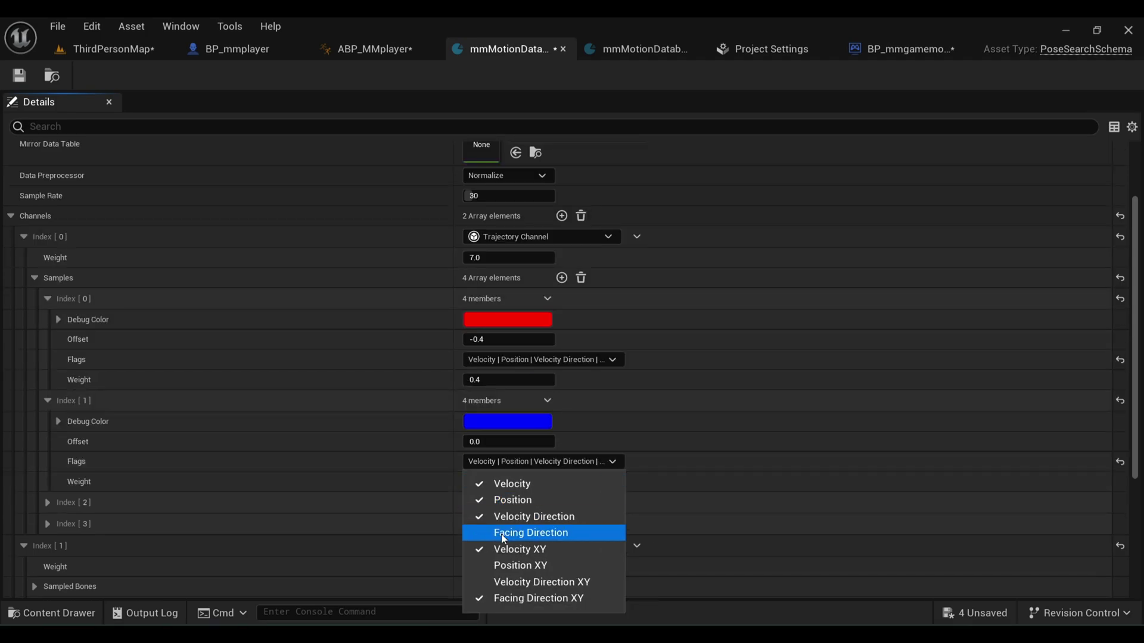
pyautogui.click(490, 533)
pyautogui.click(487, 550)
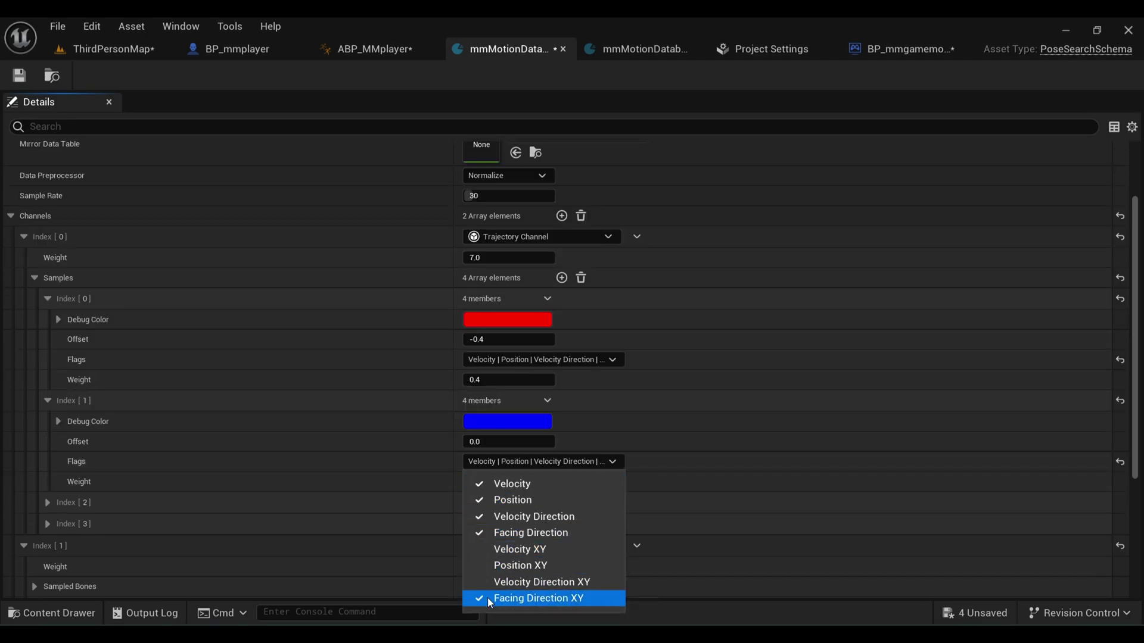
pyautogui.click(681, 440)
# Step: Switch the third sample to Facing Direction instead of Velocity Direction, and add Position to the fourth
pyautogui.click(513, 374)
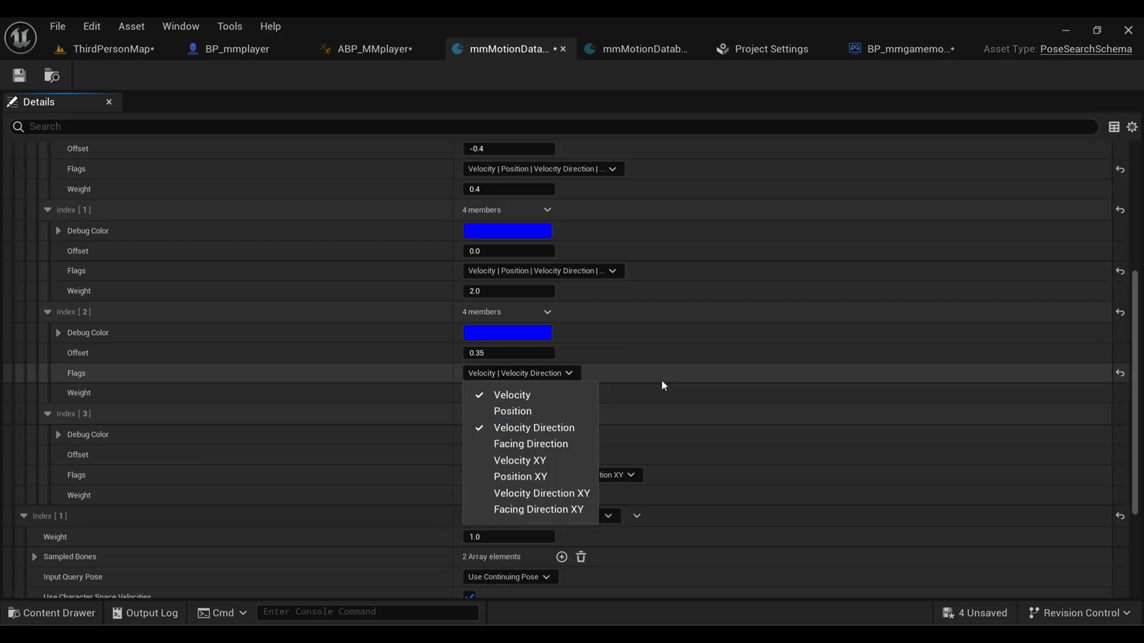
pyautogui.click(506, 451)
pyautogui.click(524, 427)
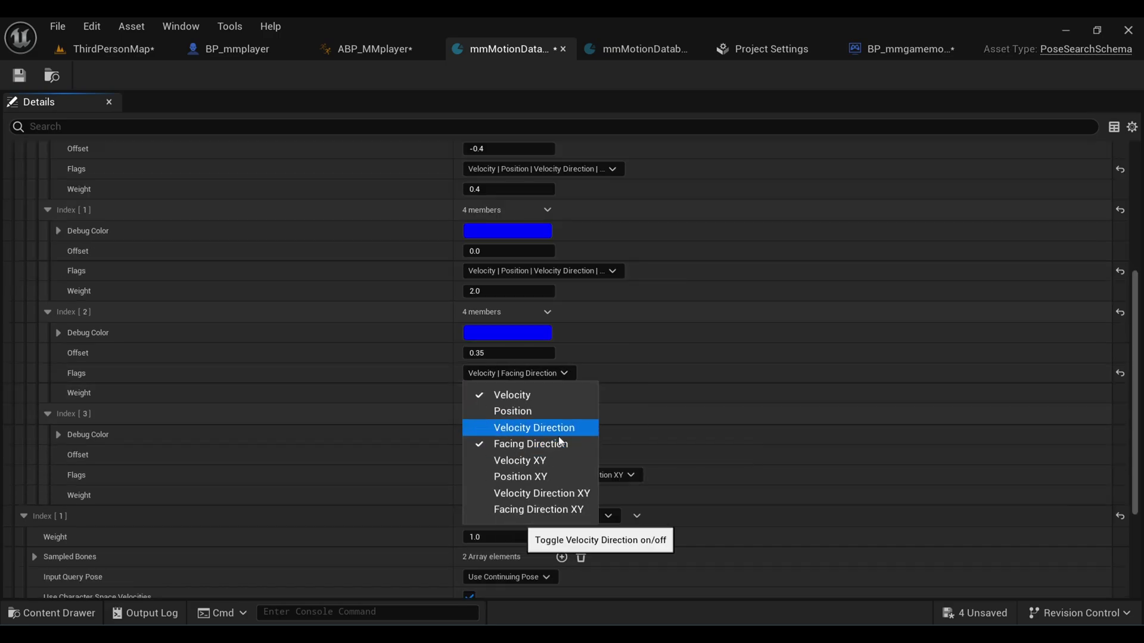
pyautogui.click(619, 475)
pyautogui.click(619, 475)
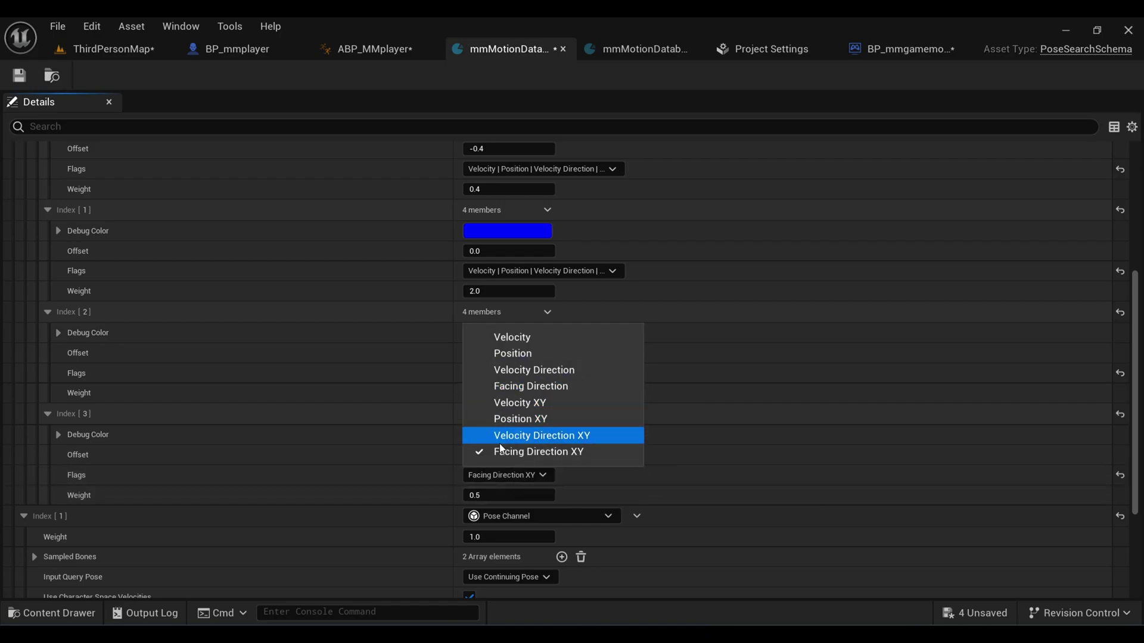
pyautogui.click(512, 354)
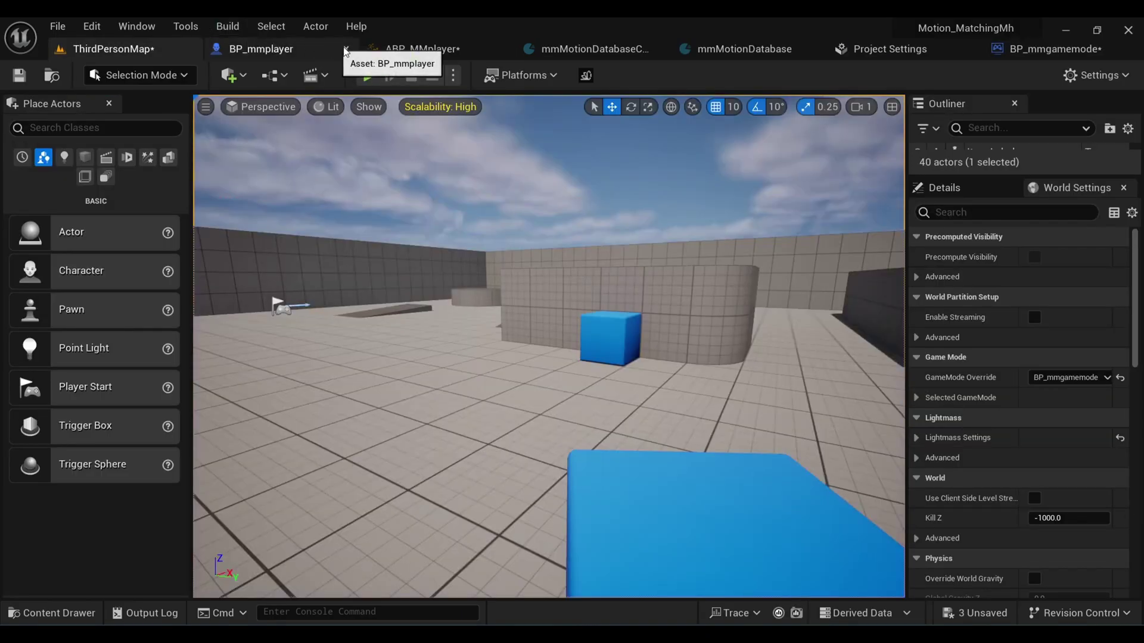
# Step: In ABP_MMplayer, give the Motion Matching node Search Throttle Time 0.5 and Pose Reselect History 5.0
pyautogui.click(394, 52)
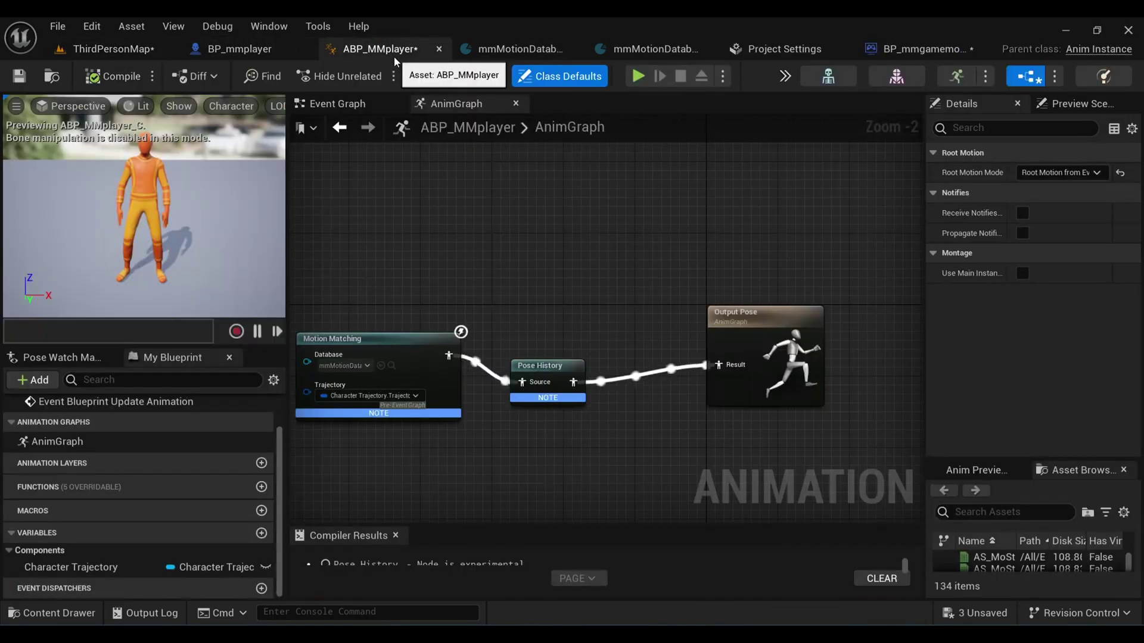
pyautogui.click(364, 351)
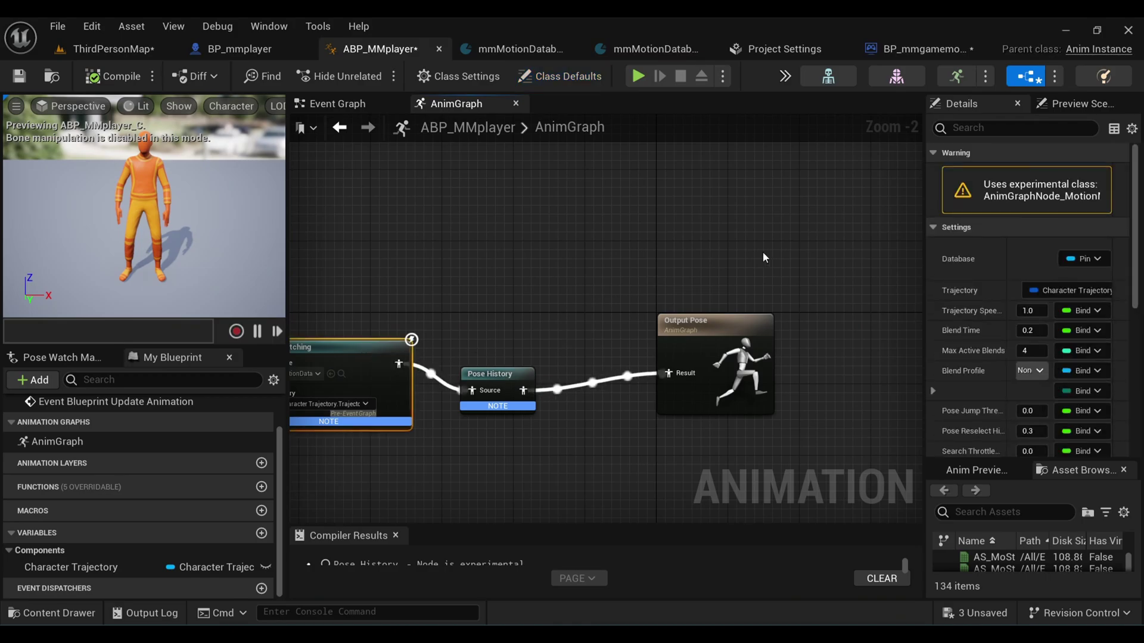
pyautogui.moveTo(656, 268); pyautogui.dragTo(422, 268, button='right')
pyautogui.moveTo(924, 398); pyautogui.dragTo(772, 398)
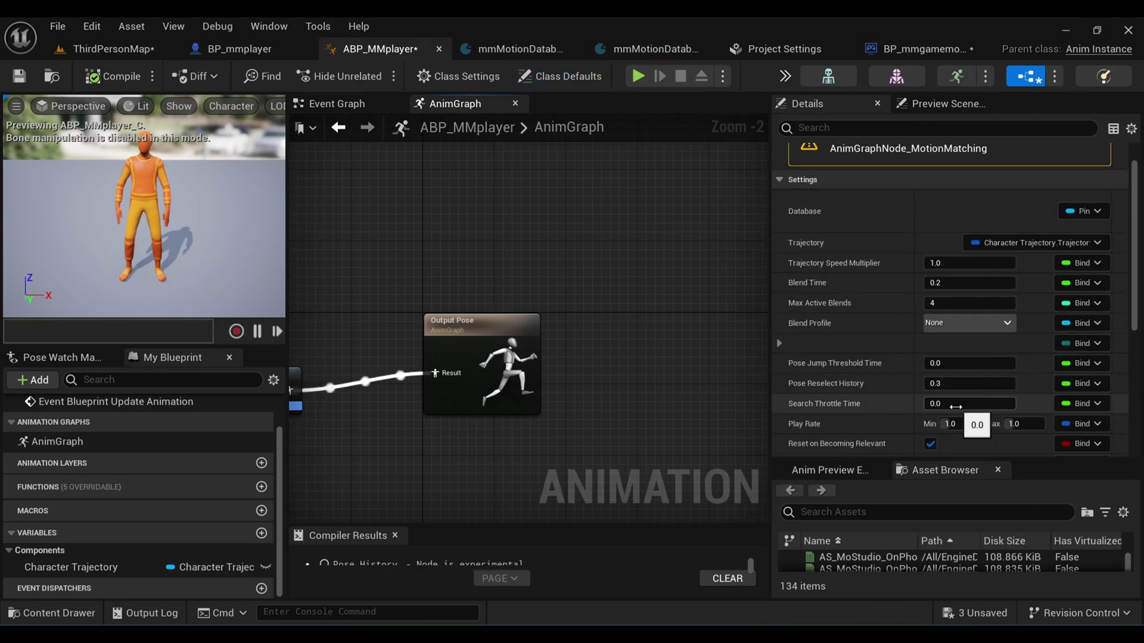
pyautogui.moveTo(956, 407); pyautogui.dragTo(965, 407)
pyautogui.click(937, 383)
pyautogui.press('BackSpace')
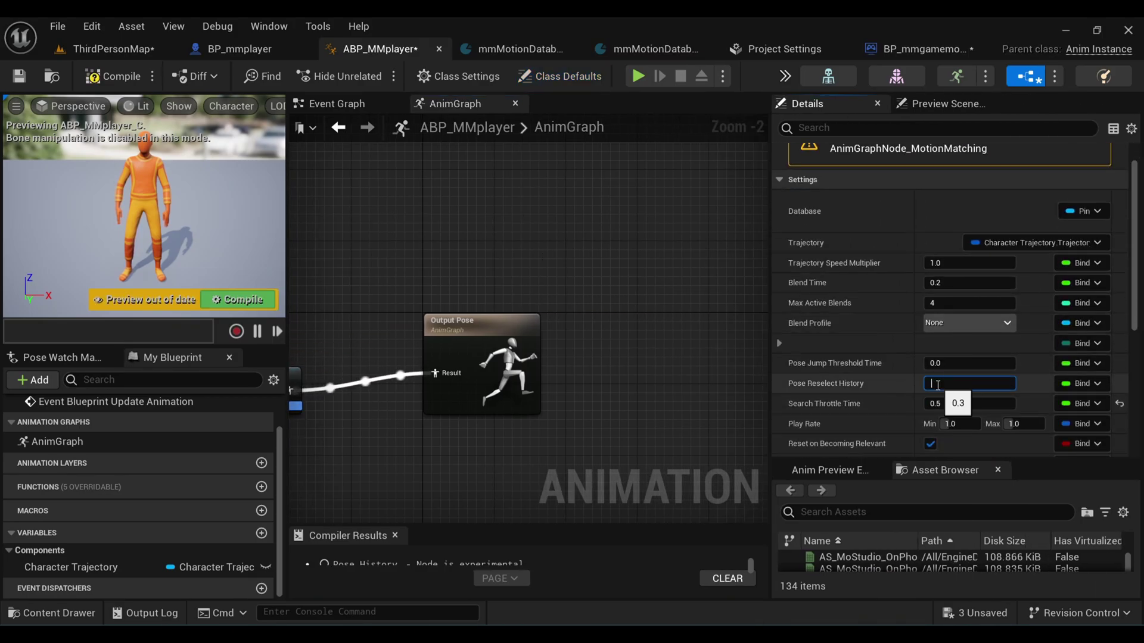
pyautogui.click(115, 75)
pyautogui.click(149, 51)
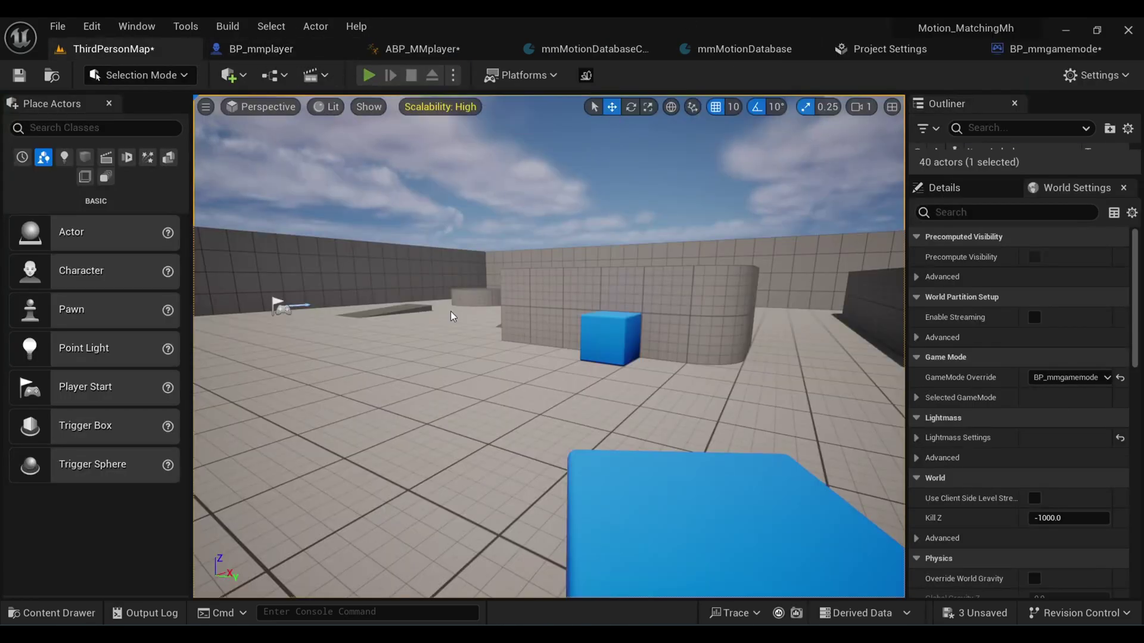
# Step: Run the orange character around the floor, turning toward the wall and the ramped ledge
pyautogui.hotkey('alt', 'p')
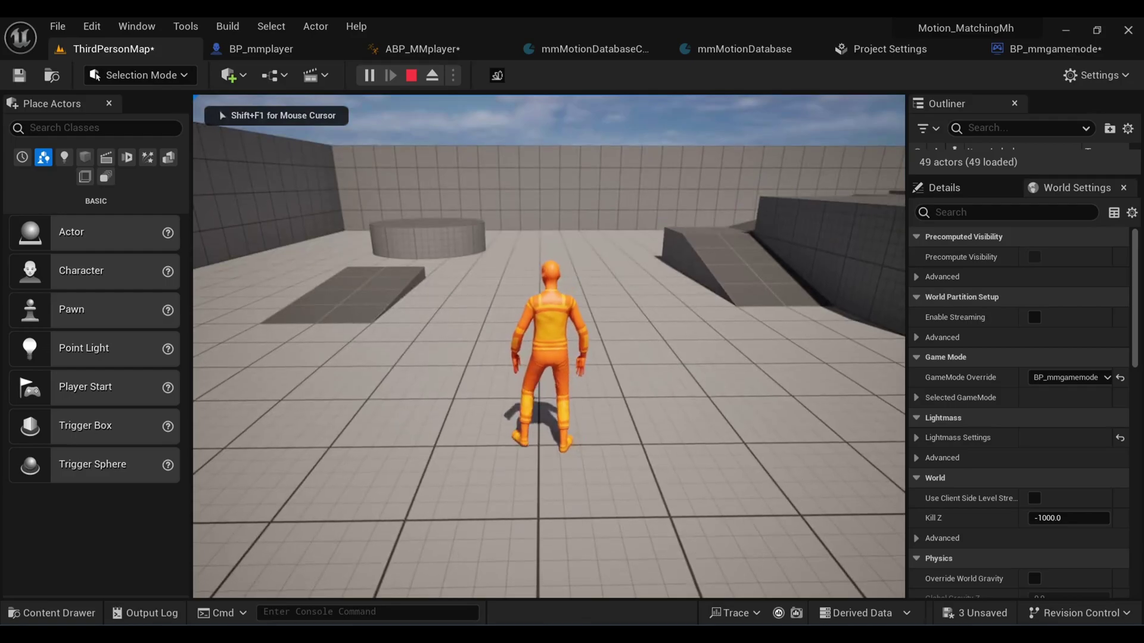
pyautogui.press('w')
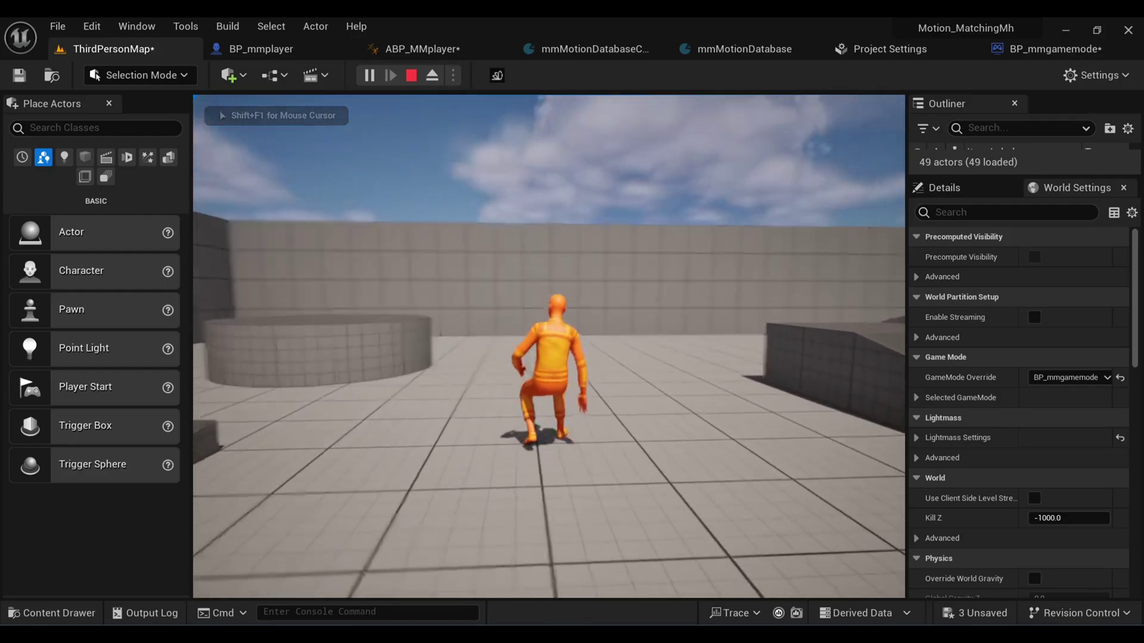
pyautogui.press('w')
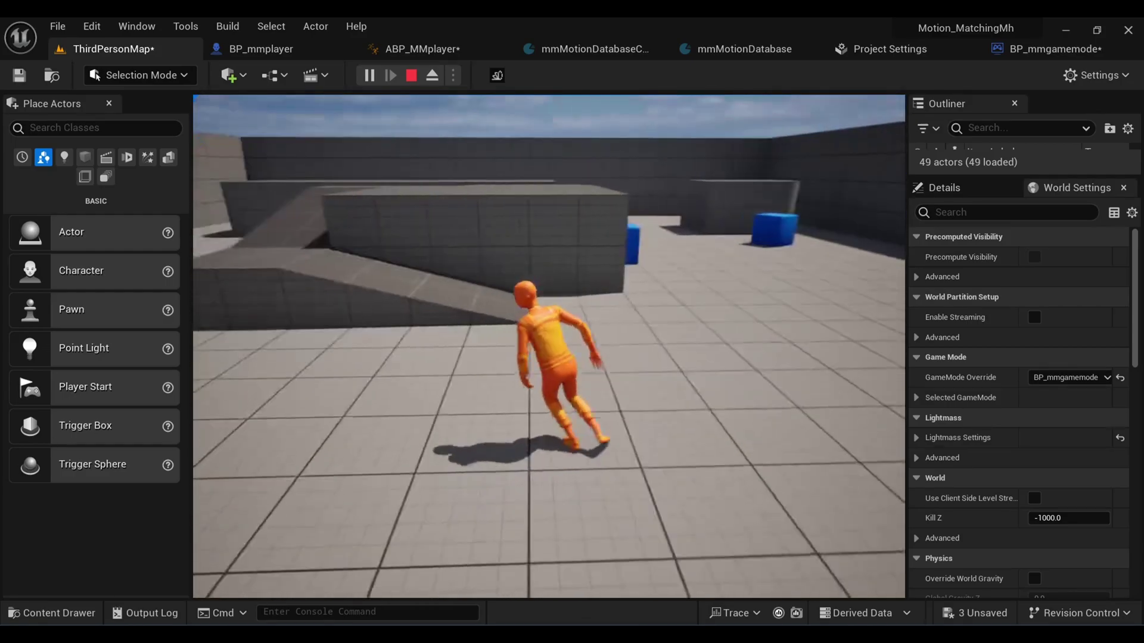
pyautogui.press('w')
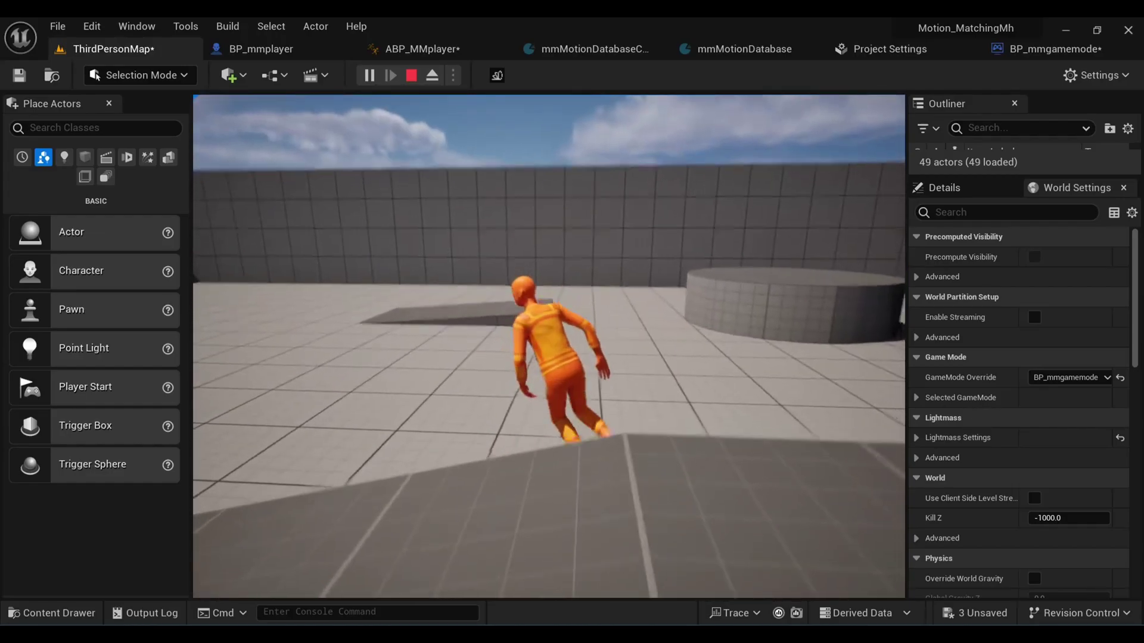
pyautogui.press('s')
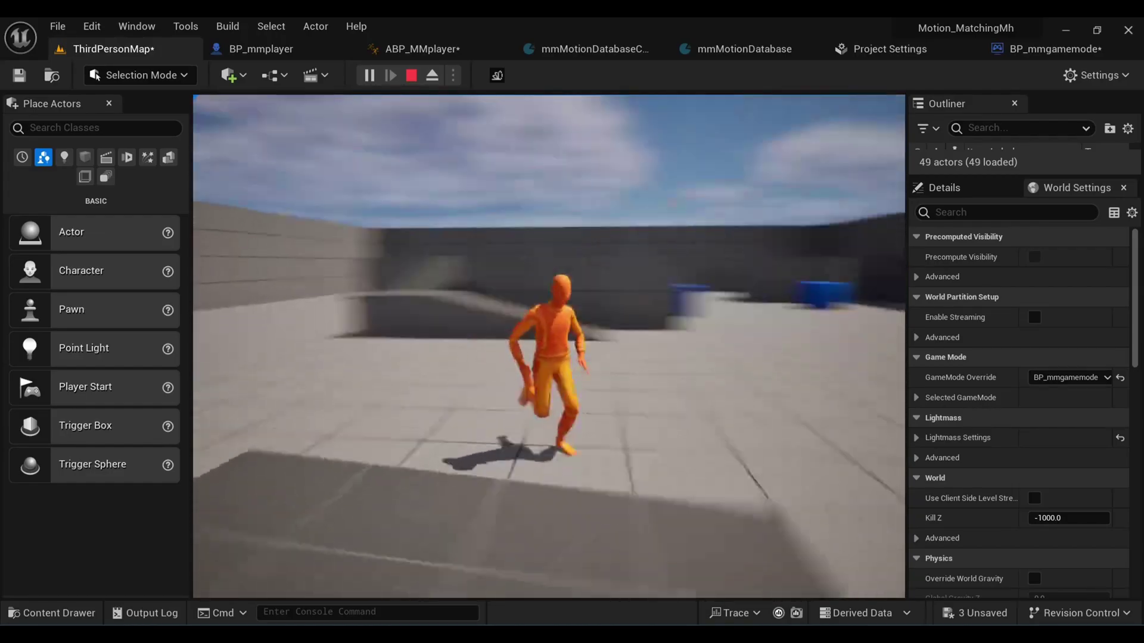
pyautogui.press('w')
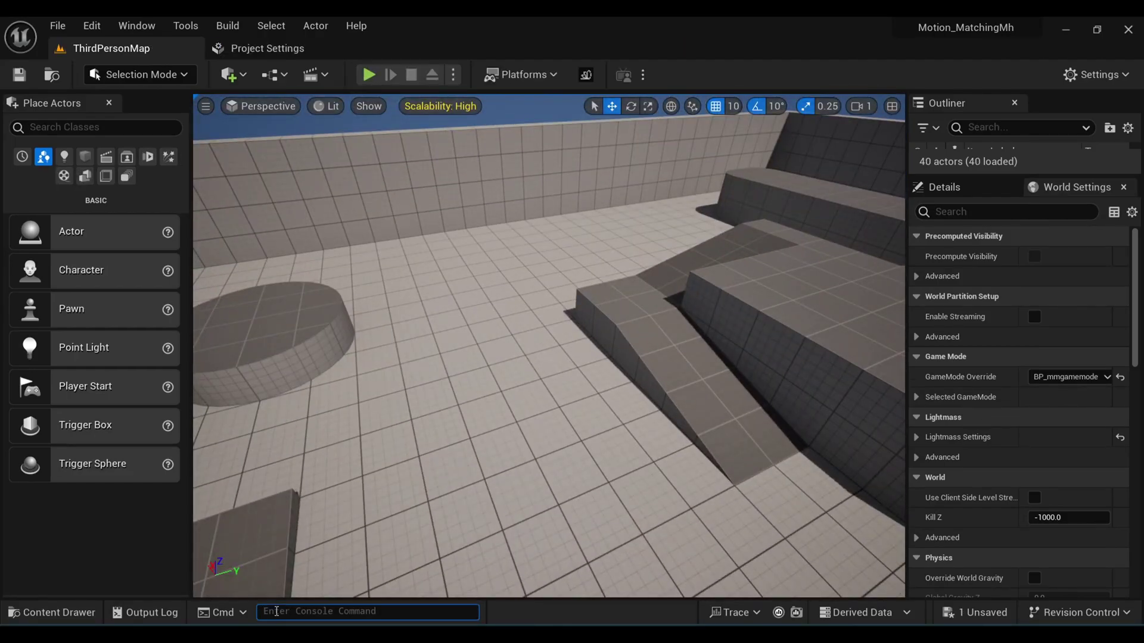
# Step: Turn on a.CharacterTrajectory.Debug 1, play-test to see predicted paths, then stop and play again
pyautogui.write('a.Ch')
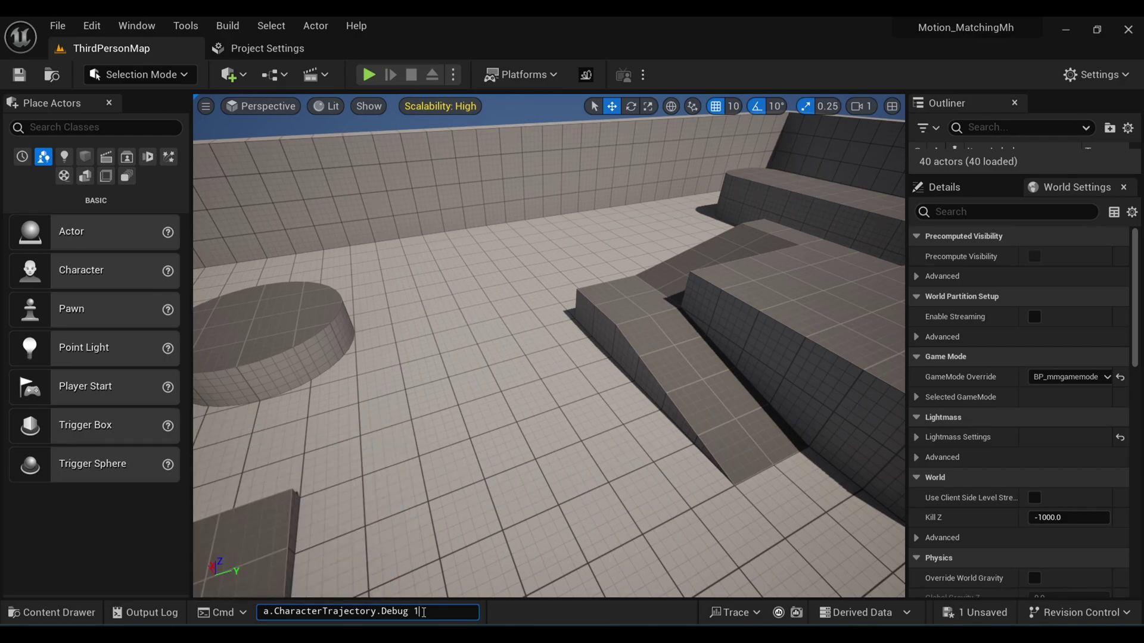
pyautogui.click(370, 76)
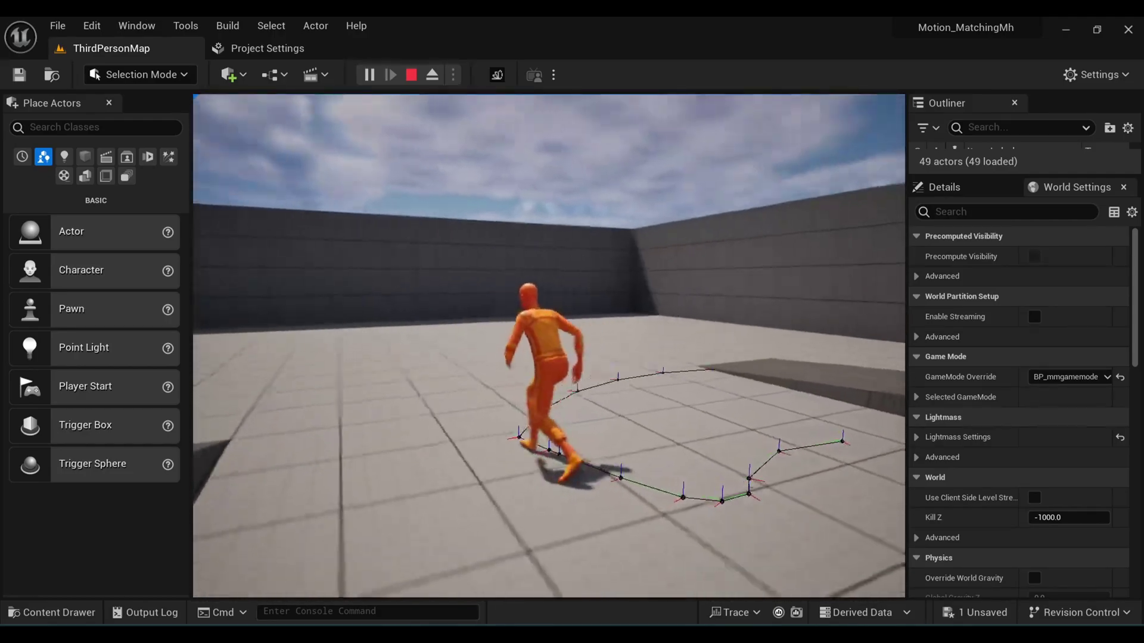
pyautogui.press('Escape')
pyautogui.click(299, 612)
pyautogui.write('a')
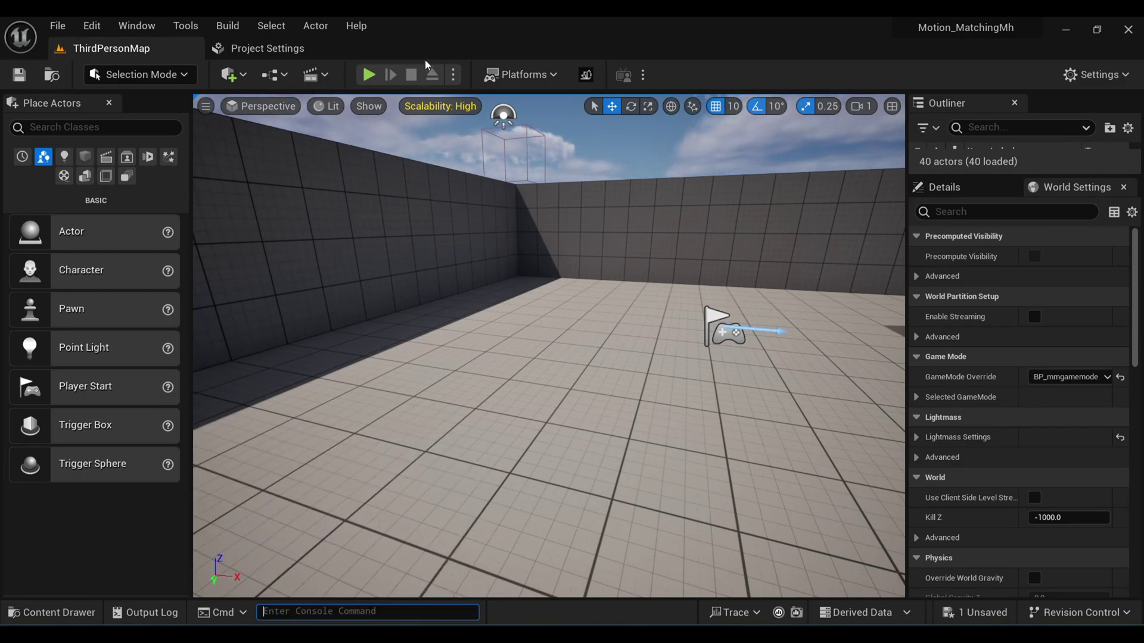
pyautogui.hotkey('alt', 'p')
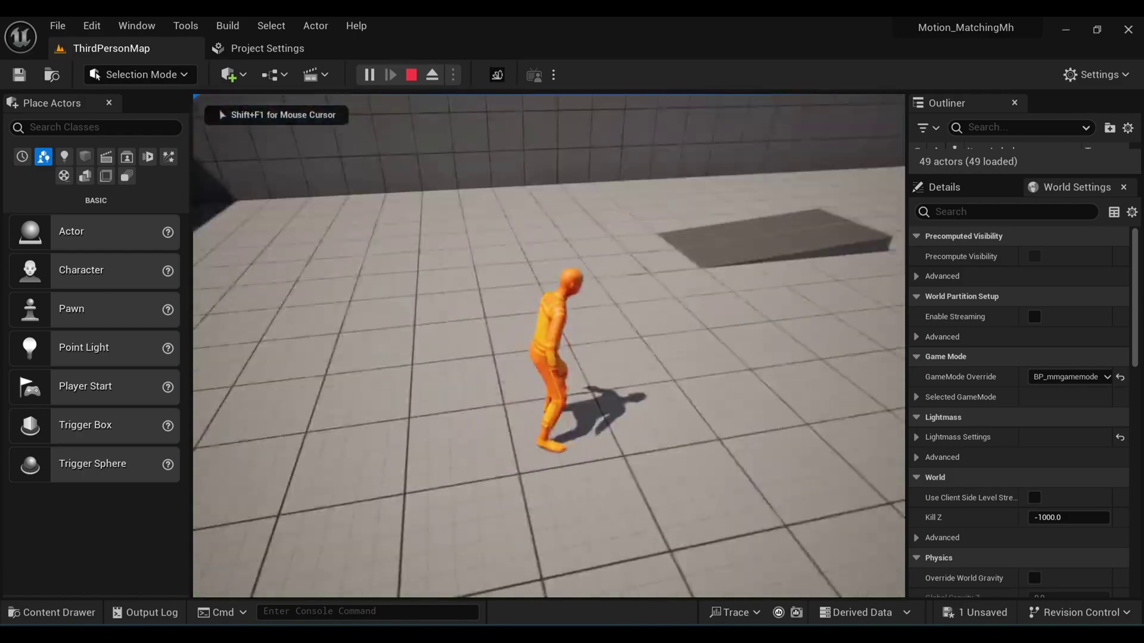